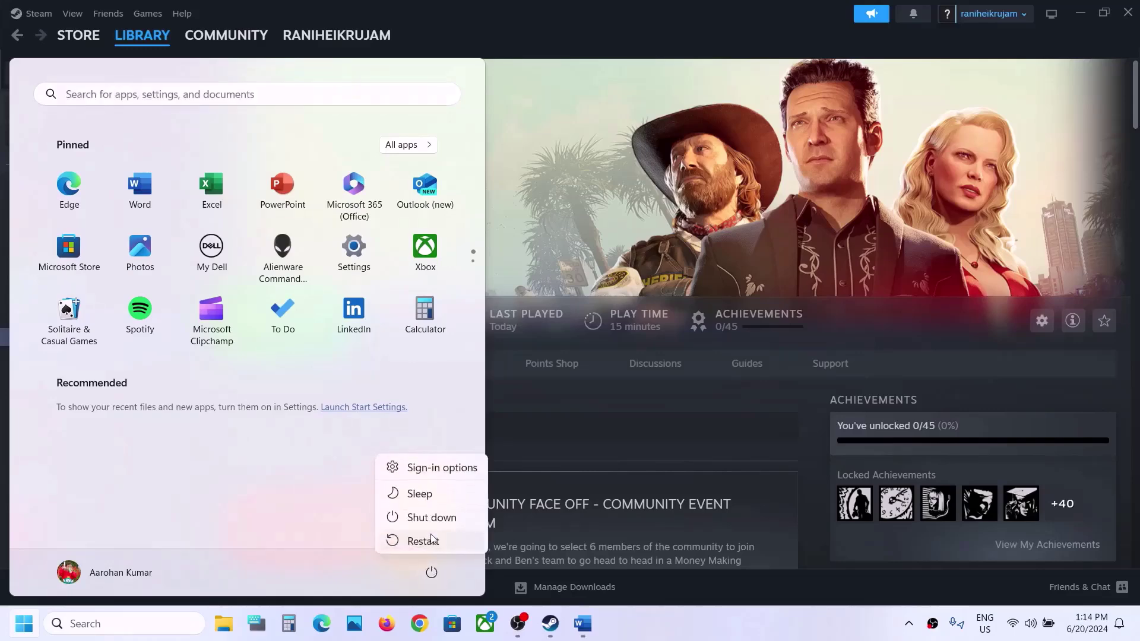
Check the verification step in the Crimeboss Word document and view the installed files properties of Crime Boss: Rockay City in Steam
{"action": "key", "text": "Escape"}
{"action": "key", "text": "Escape"}
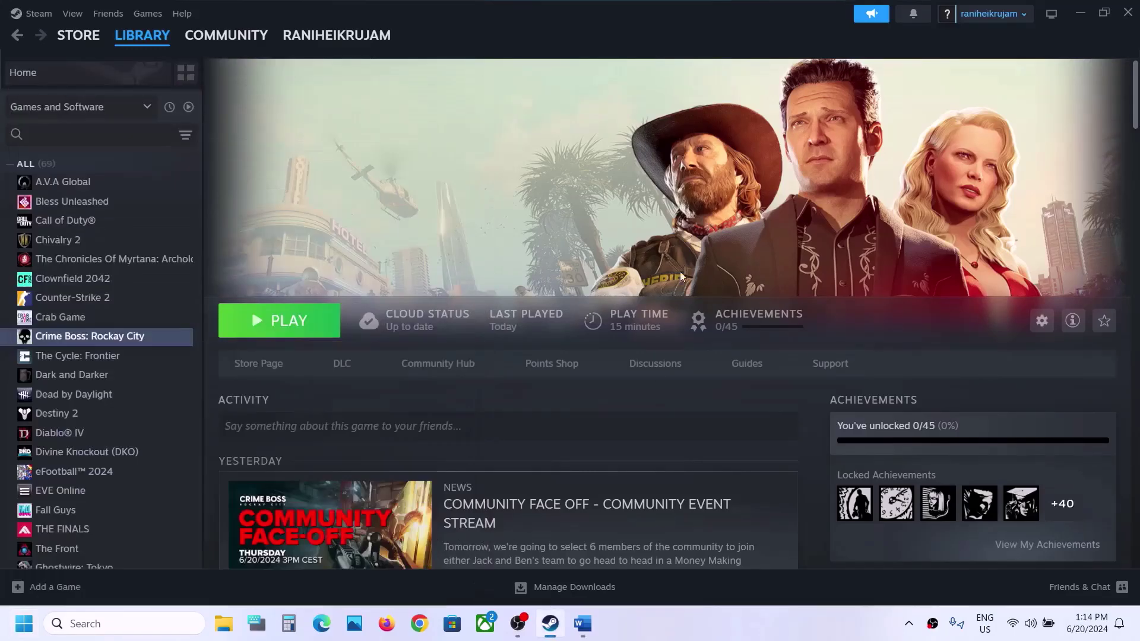
{"action": "left_click", "coordinate": [582, 623]}
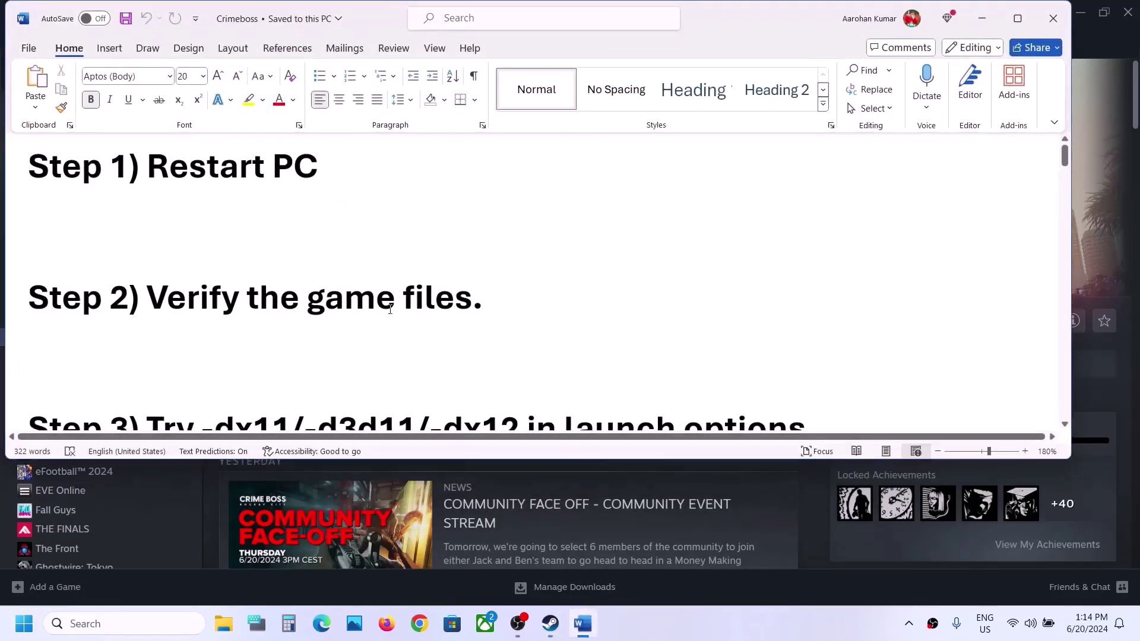
{"action": "left_click", "coordinate": [802, 486]}
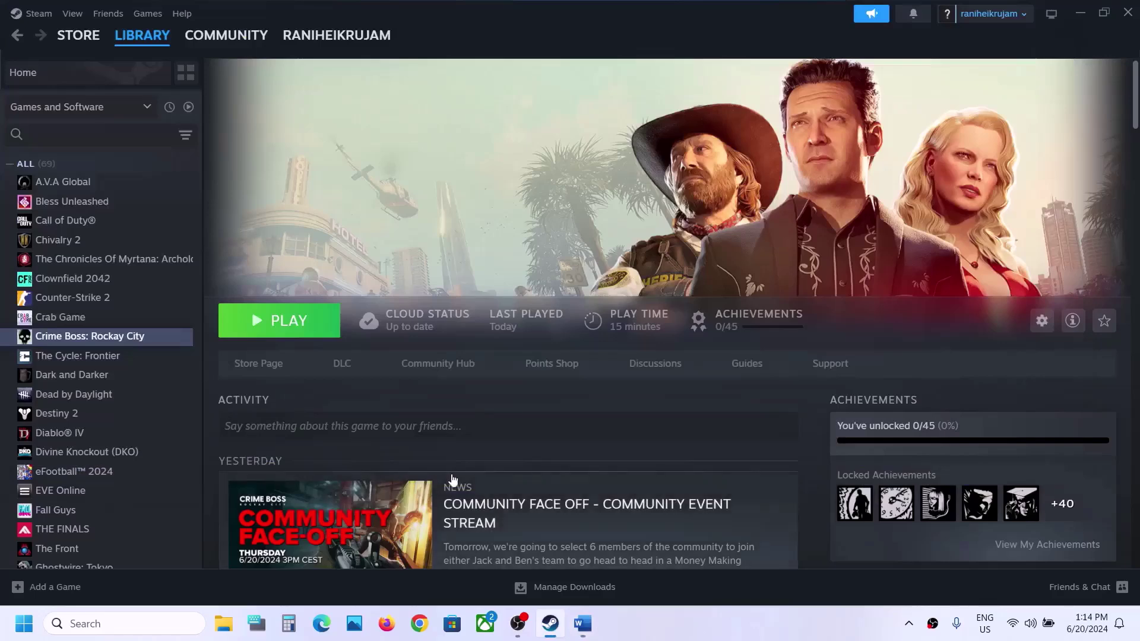
{"action": "right_click", "coordinate": [106, 336]}
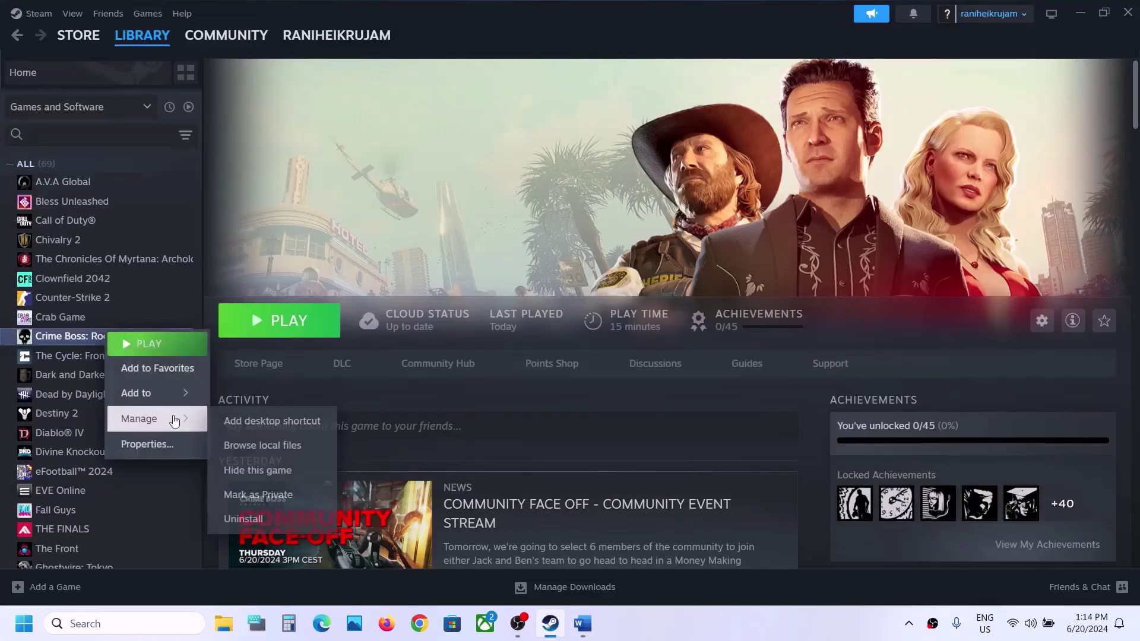
{"action": "left_click", "coordinate": [153, 443]}
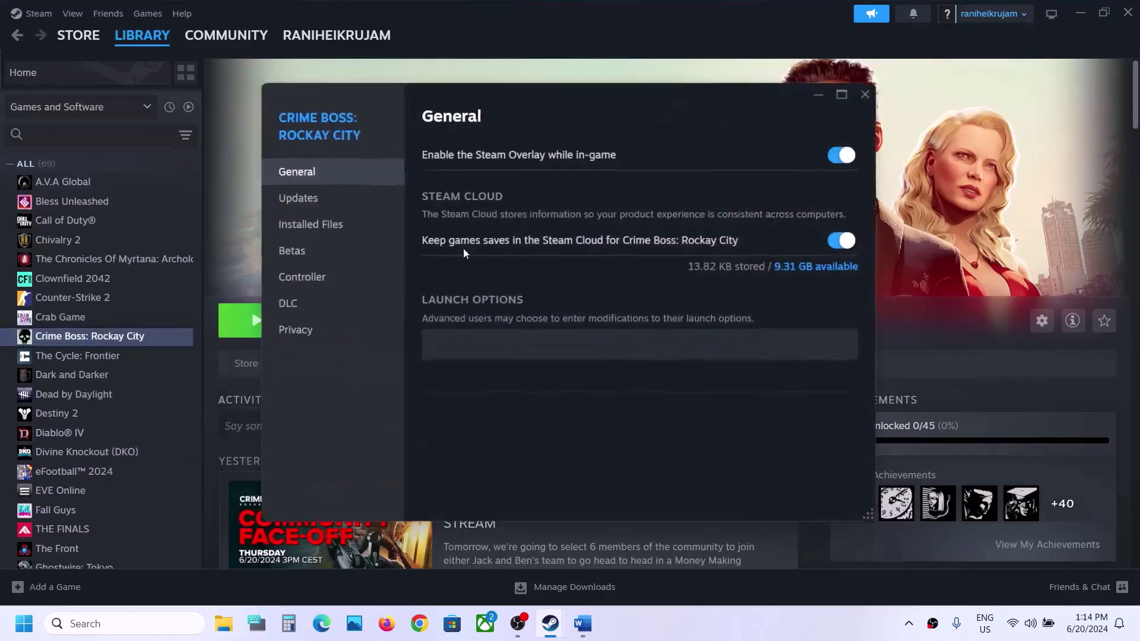
{"action": "left_click", "coordinate": [329, 227]}
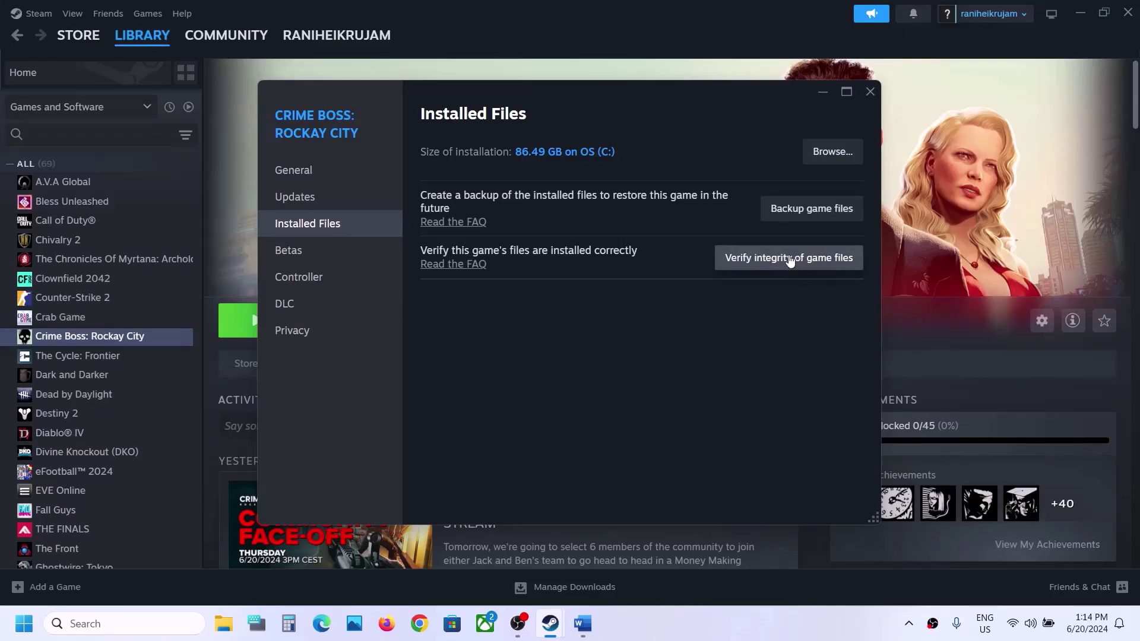
{"action": "left_click", "coordinate": [870, 91]}
Consult step 3 in the Crimeboss Word document and set the launch options of Crime Boss: Rockay City in Steam to -dx11
{"action": "left_click", "coordinate": [583, 623]}
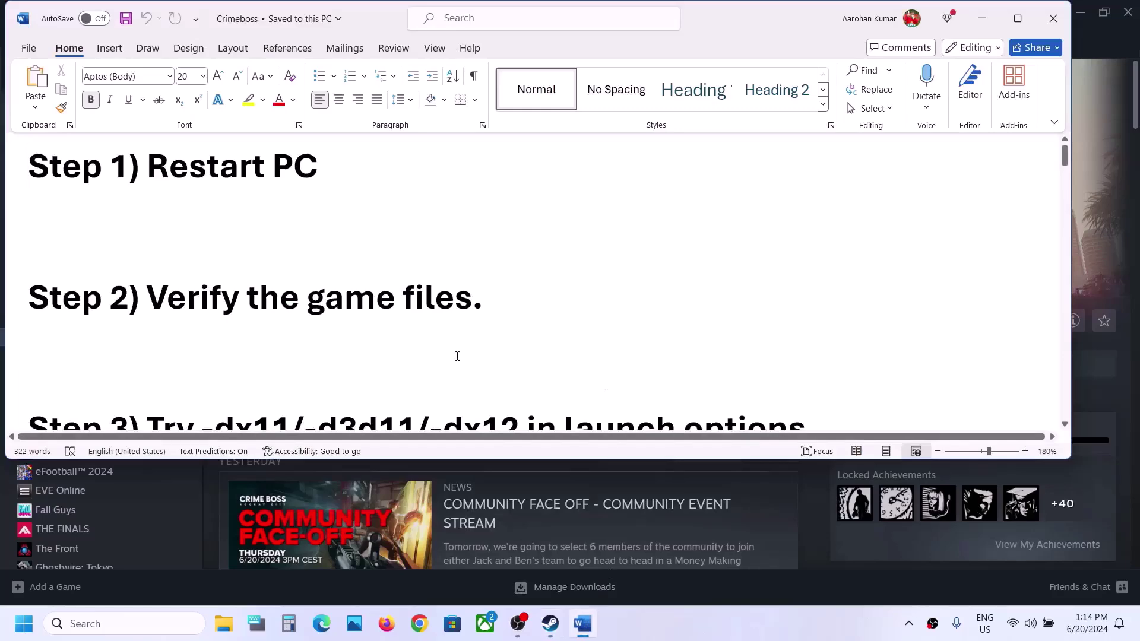
{"action": "scroll", "coordinate": [457, 356], "scroll_direction": "down", "scroll_amount": 2}
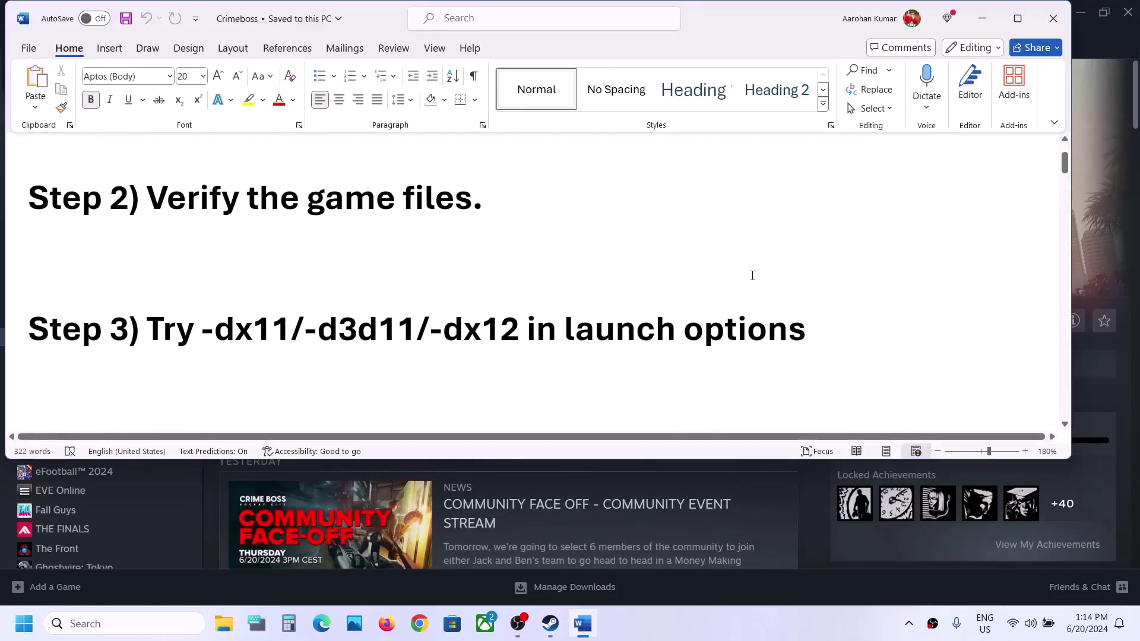
{"action": "left_click", "coordinate": [982, 18]}
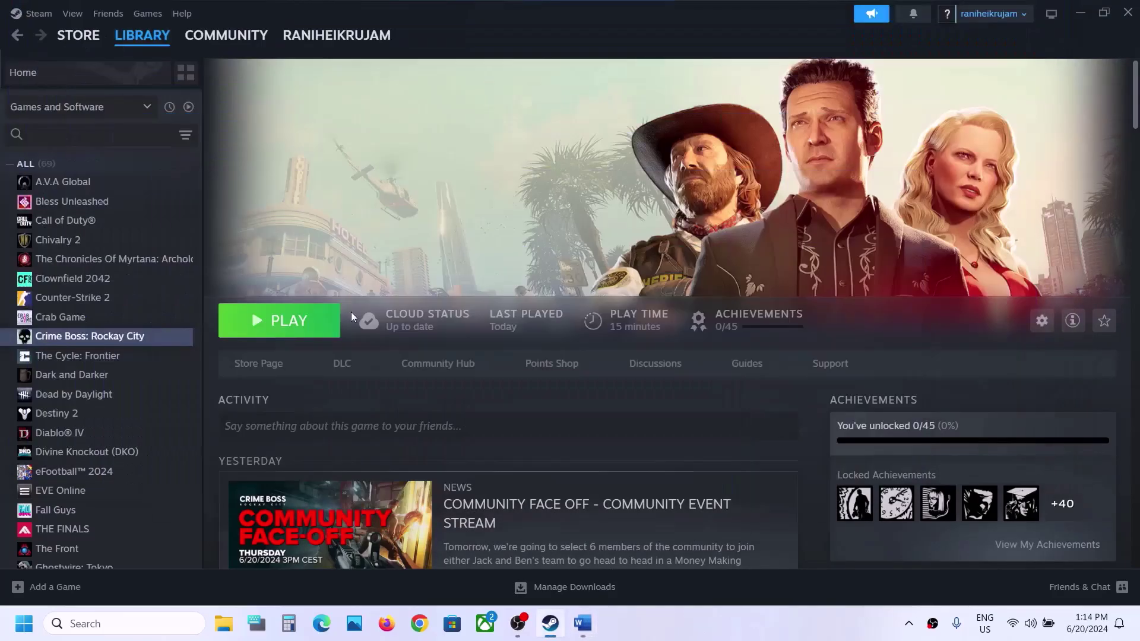
{"action": "right_click", "coordinate": [142, 342]}
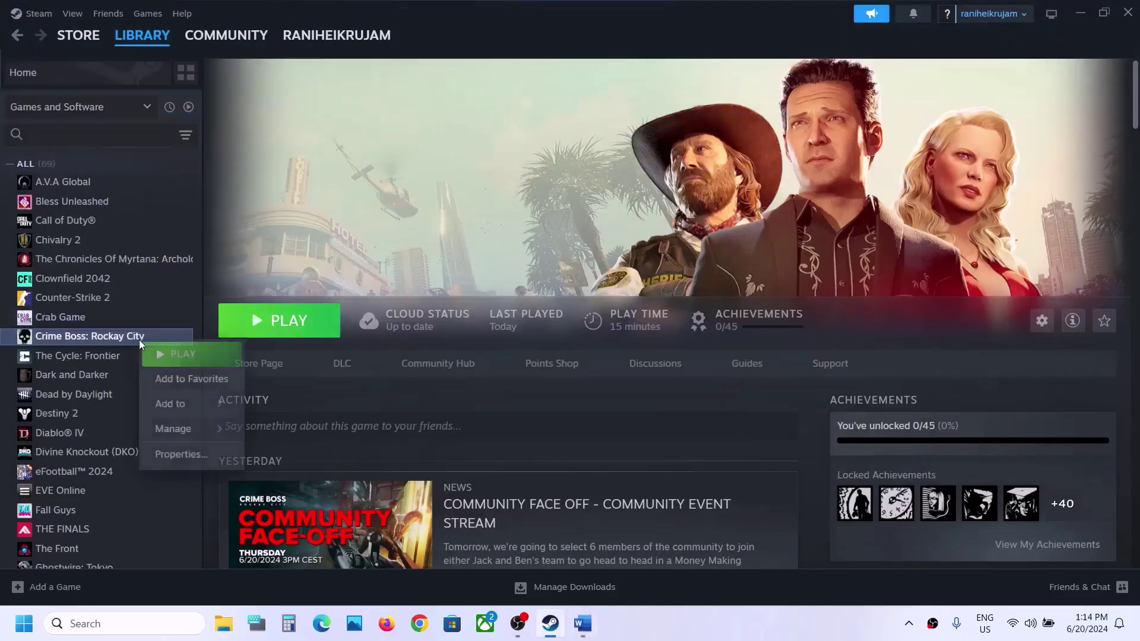
{"action": "left_click", "coordinate": [204, 467]}
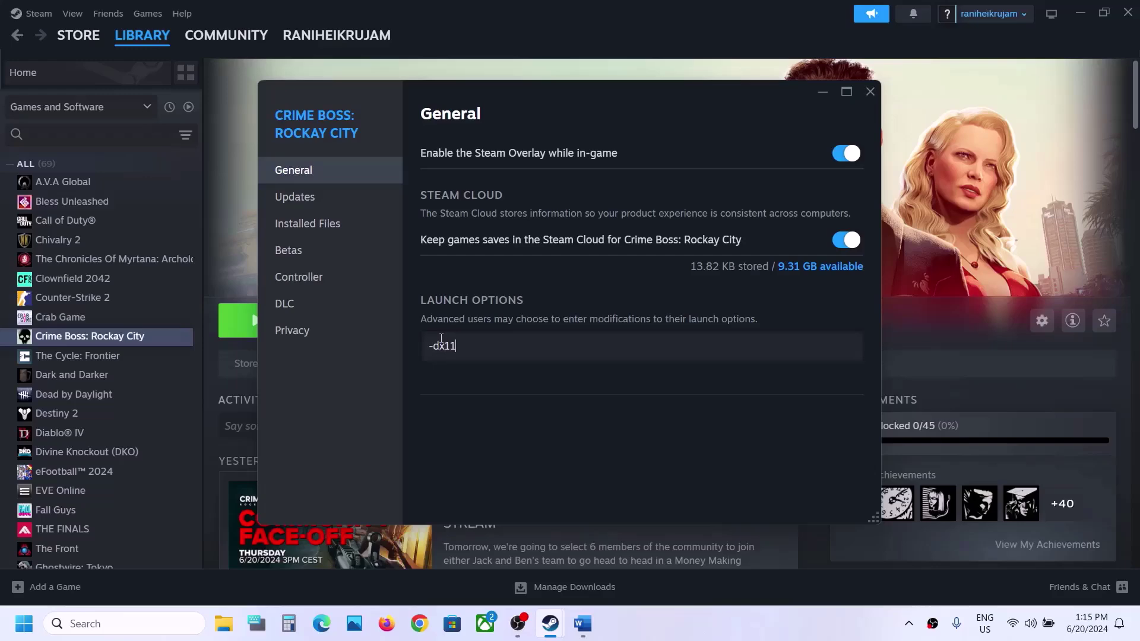
{"action": "left_click", "coordinate": [870, 92]}
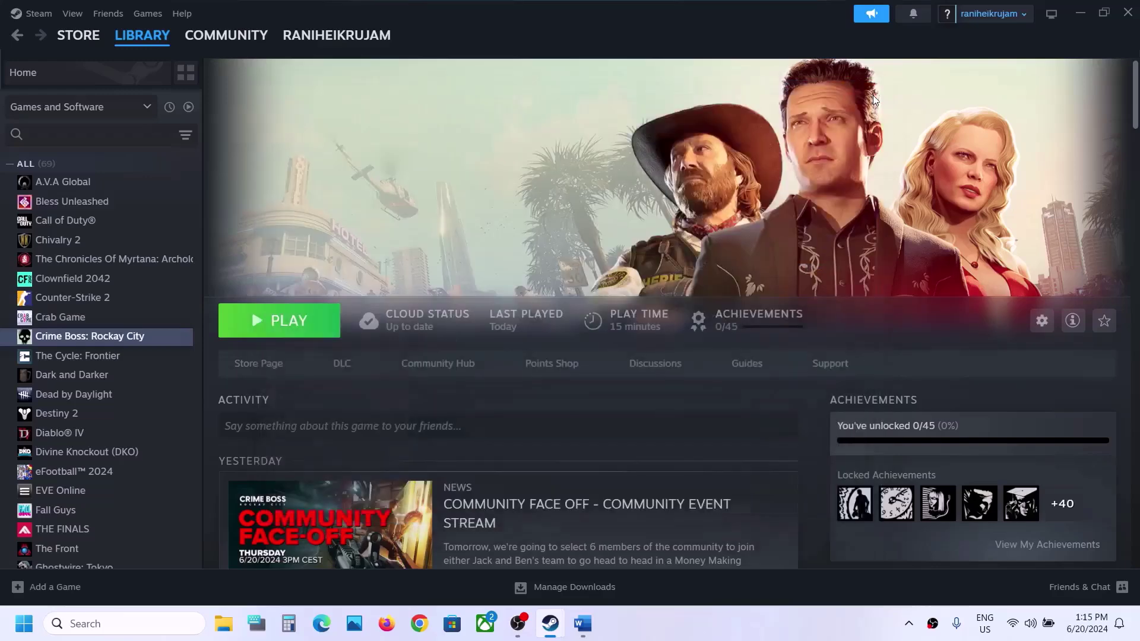
Replace the launch options of Crime Boss: Rockay City with -d3d11 and close its properties
{"action": "right_click", "coordinate": [152, 338]}
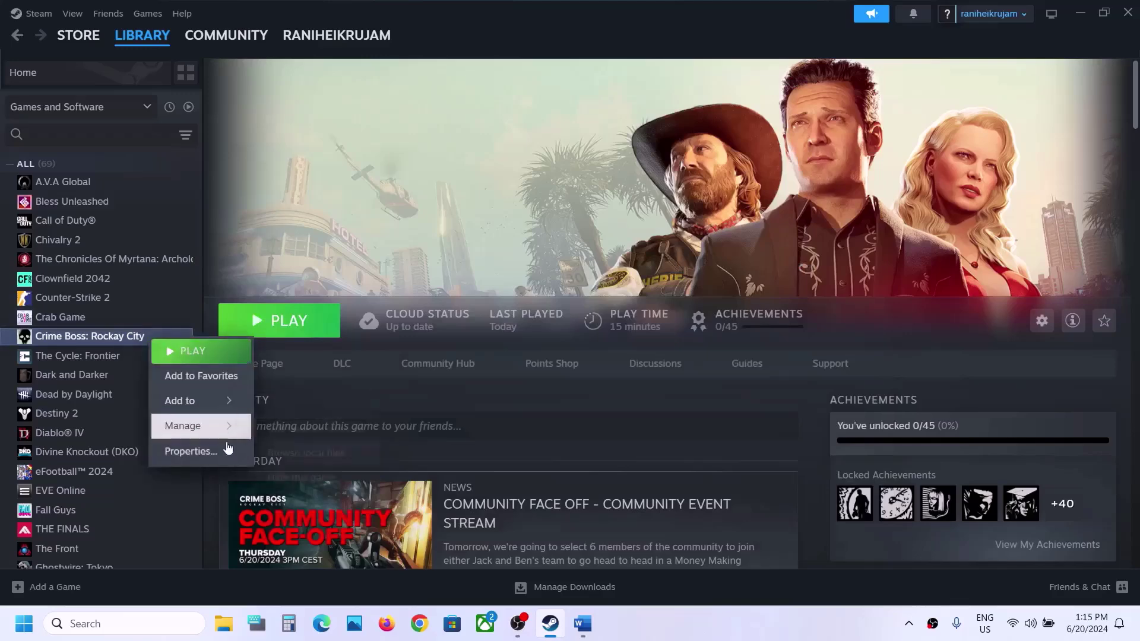
{"action": "left_click", "coordinate": [221, 463]}
{"action": "left_click_drag", "start_coordinate": [552, 346], "coordinate": [380, 352]}
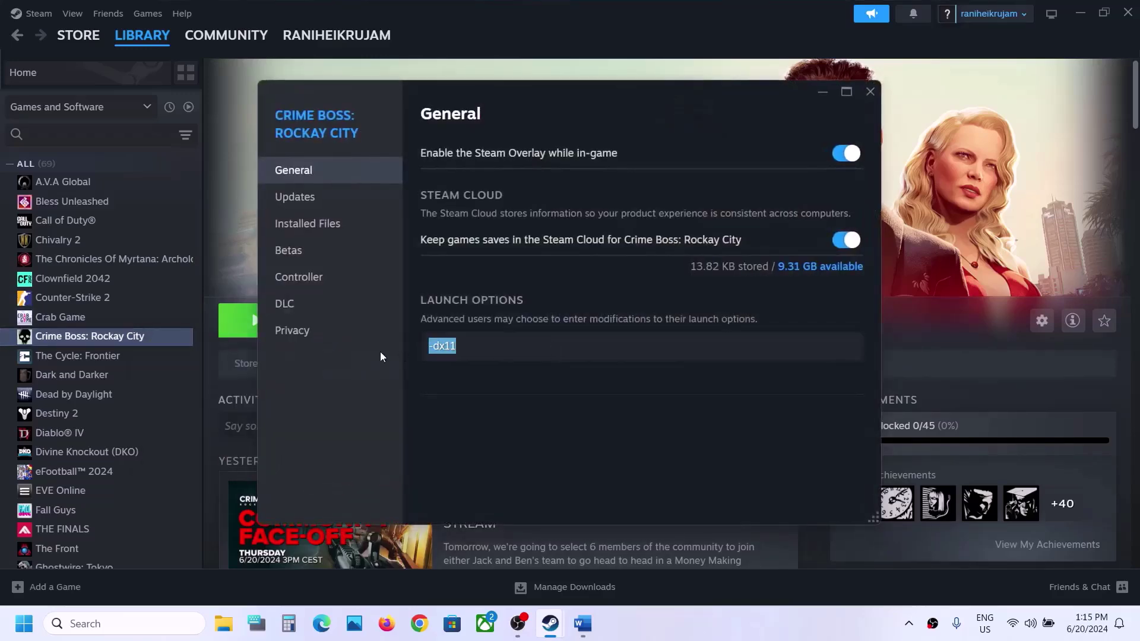
{"action": "type", "text": "-d3d11"}
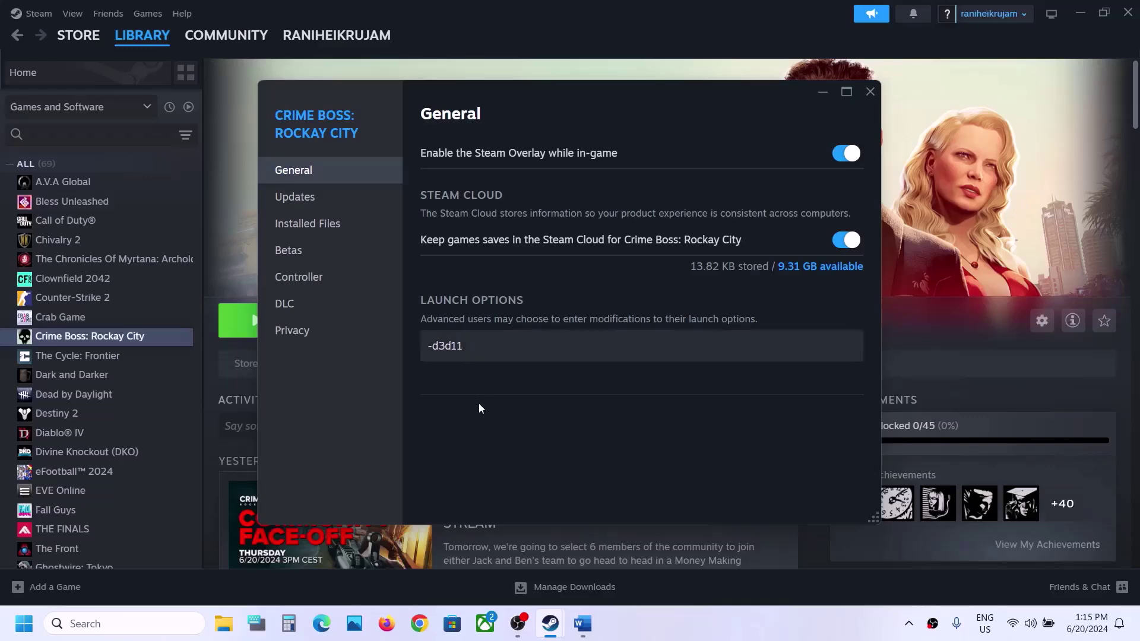
{"action": "left_click", "coordinate": [871, 93]}
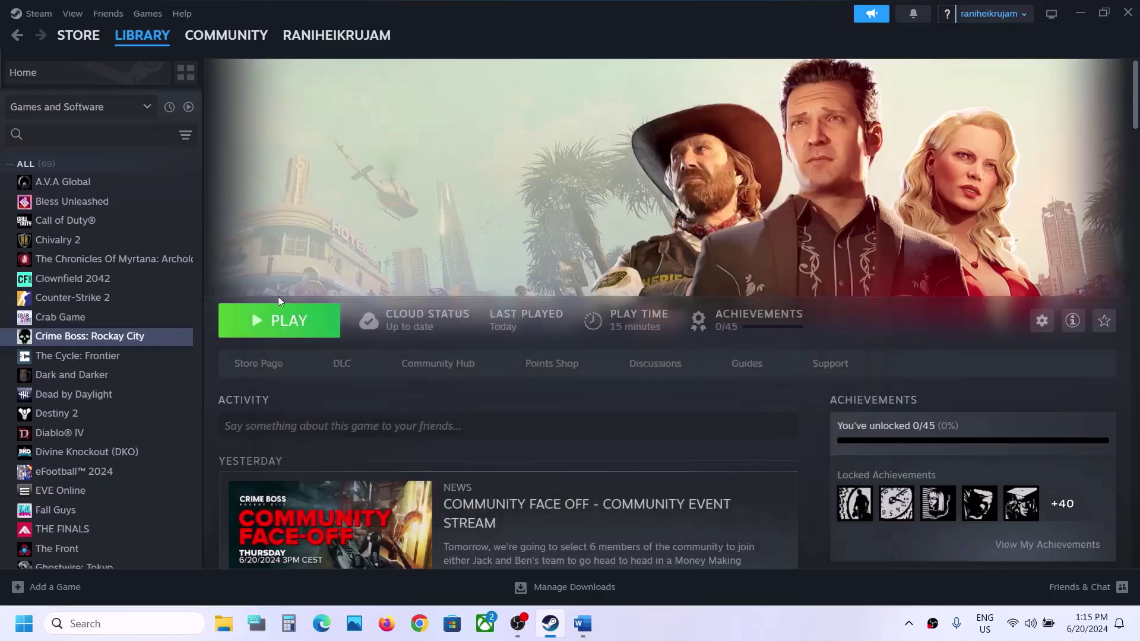
Change the launch options of Crime Boss: Rockay City to -dx12 and close its properties
{"action": "right_click", "coordinate": [153, 347]}
{"action": "left_click", "coordinate": [195, 457]}
{"action": "key", "text": "ctrl+a"}
{"action": "type", "text": "-dx12"}
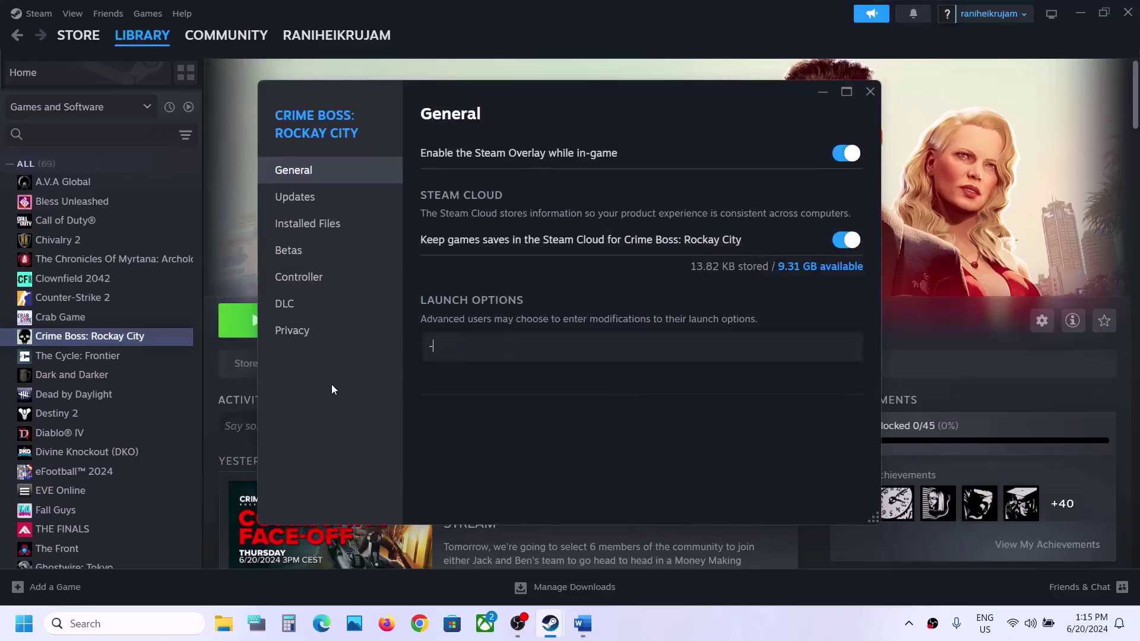
{"action": "left_click", "coordinate": [520, 404]}
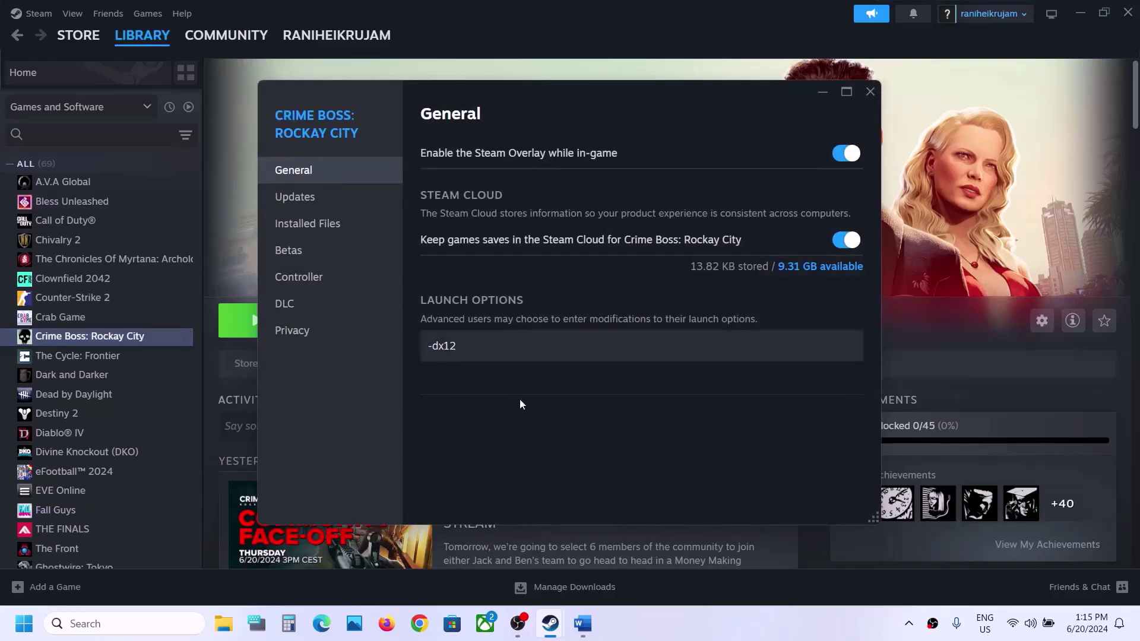
{"action": "left_click", "coordinate": [870, 92]}
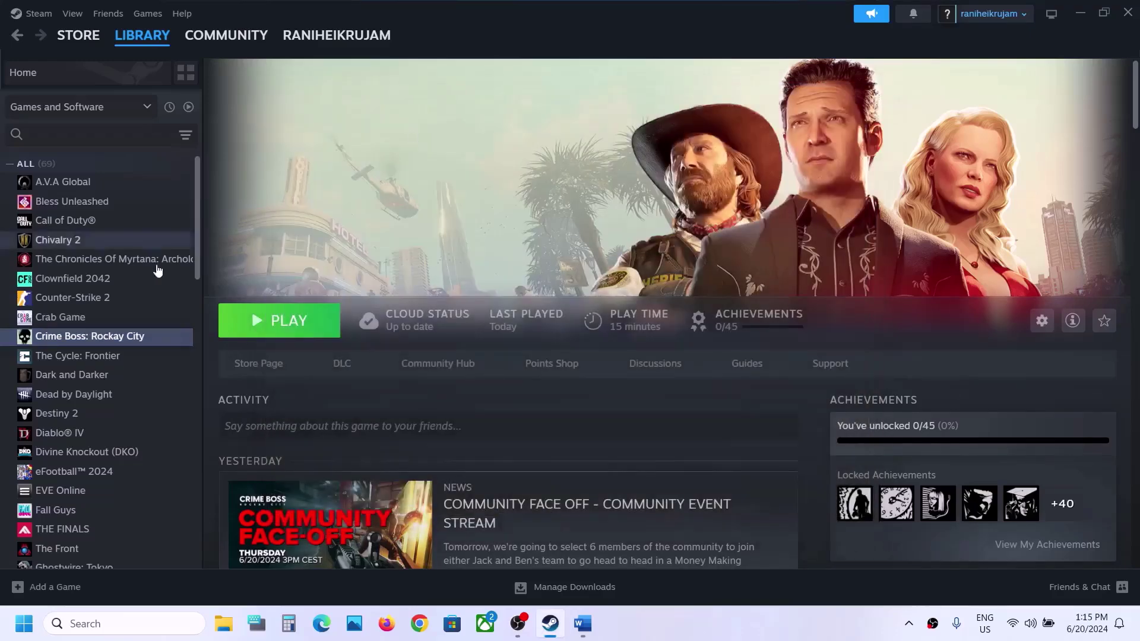
Clear the launch options of Crime Boss: Rockay City and close its properties
{"action": "right_click", "coordinate": [113, 337]}
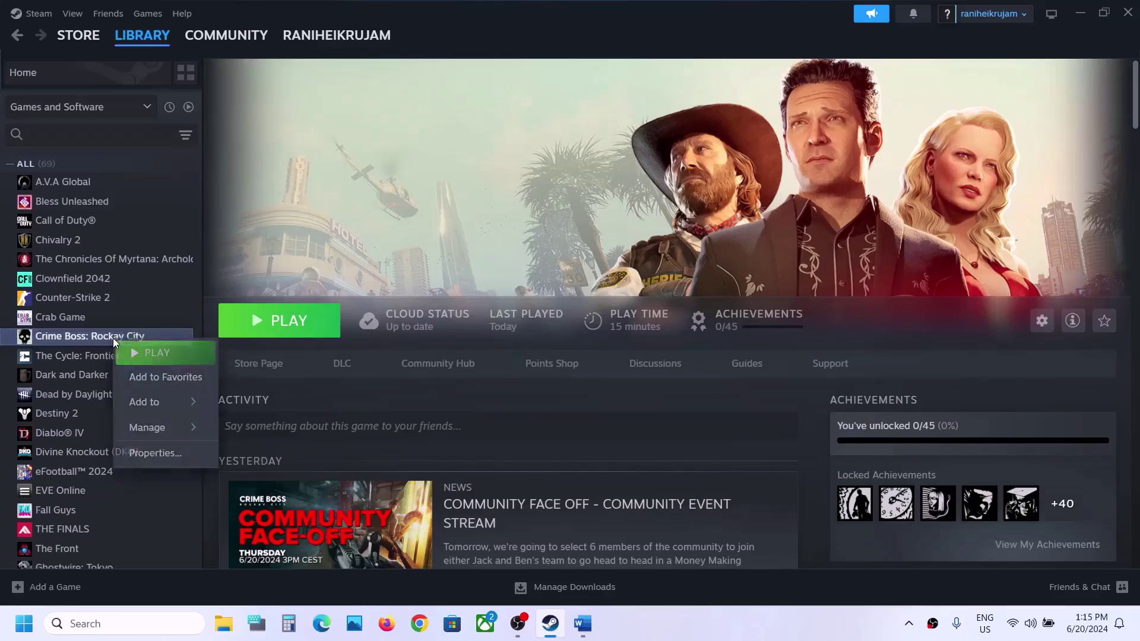
{"action": "mouse_move", "coordinate": [163, 430]}
{"action": "left_click", "coordinate": [153, 453]}
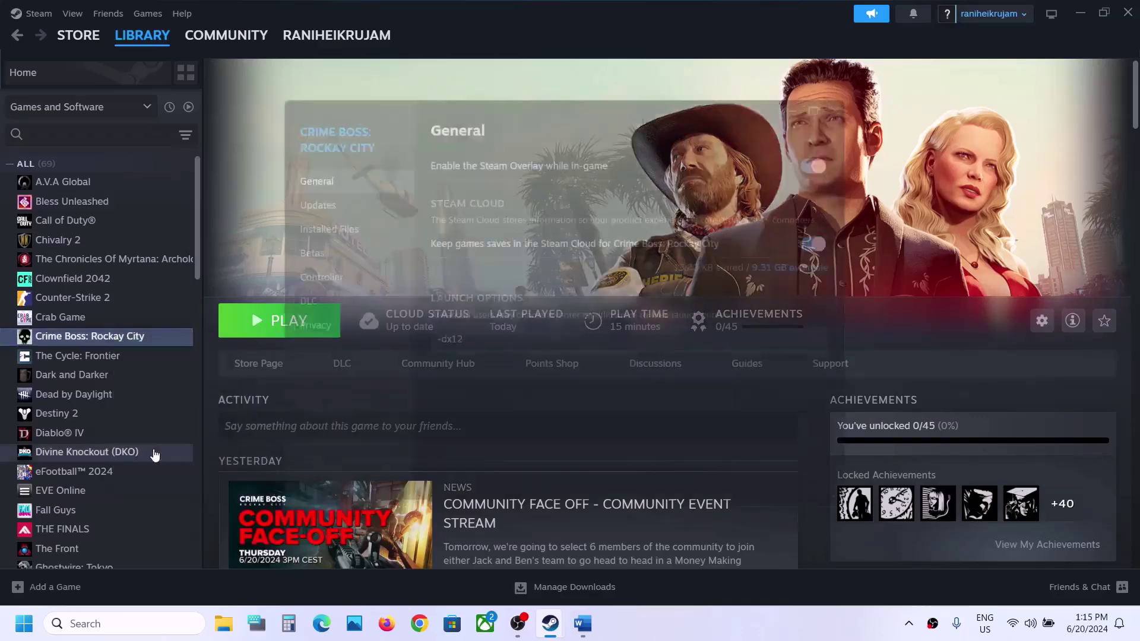
{"action": "left_click", "coordinate": [153, 454]}
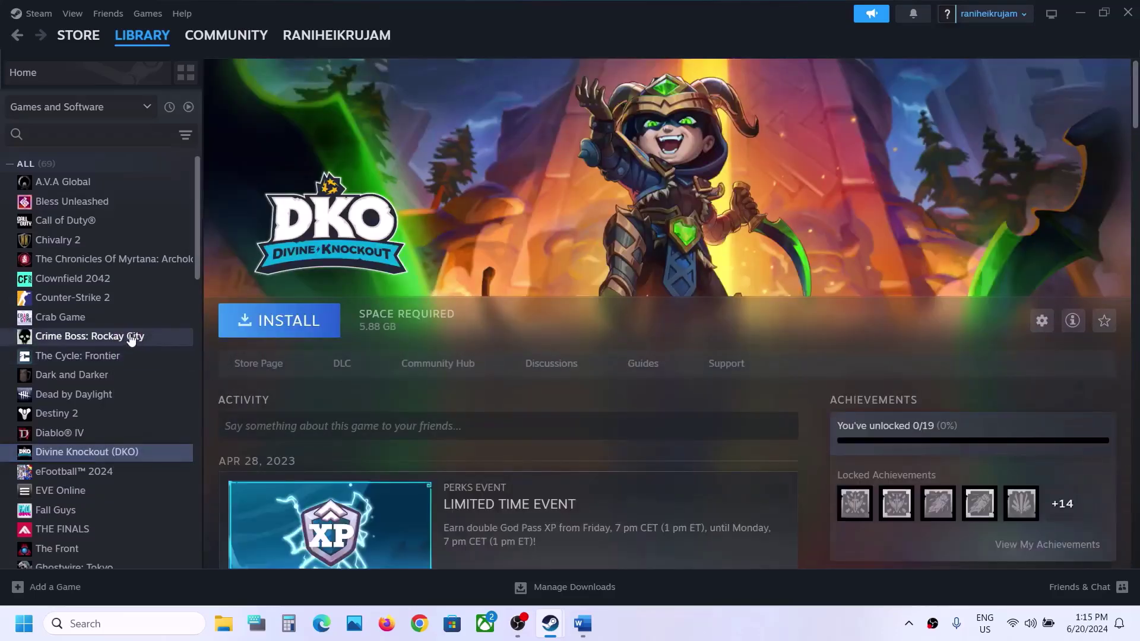
{"action": "left_click", "coordinate": [132, 336]}
{"action": "right_click", "coordinate": [132, 336]}
{"action": "left_click", "coordinate": [167, 448]}
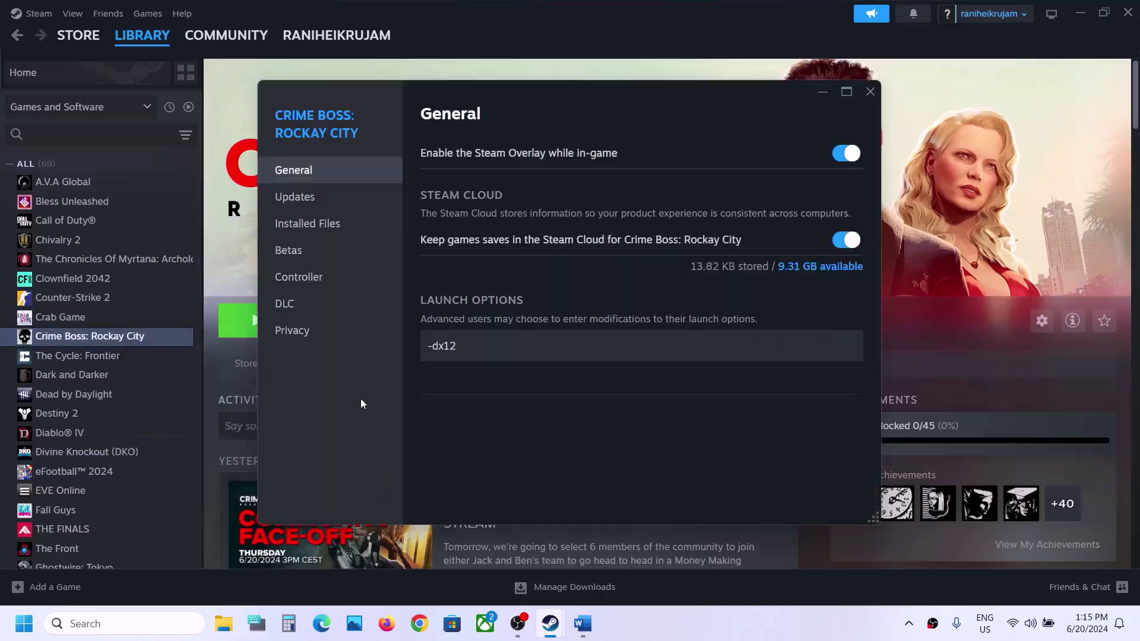
{"action": "left_click_drag", "start_coordinate": [465, 345], "coordinate": [385, 355]}
{"action": "key", "text": "BackSpace"}
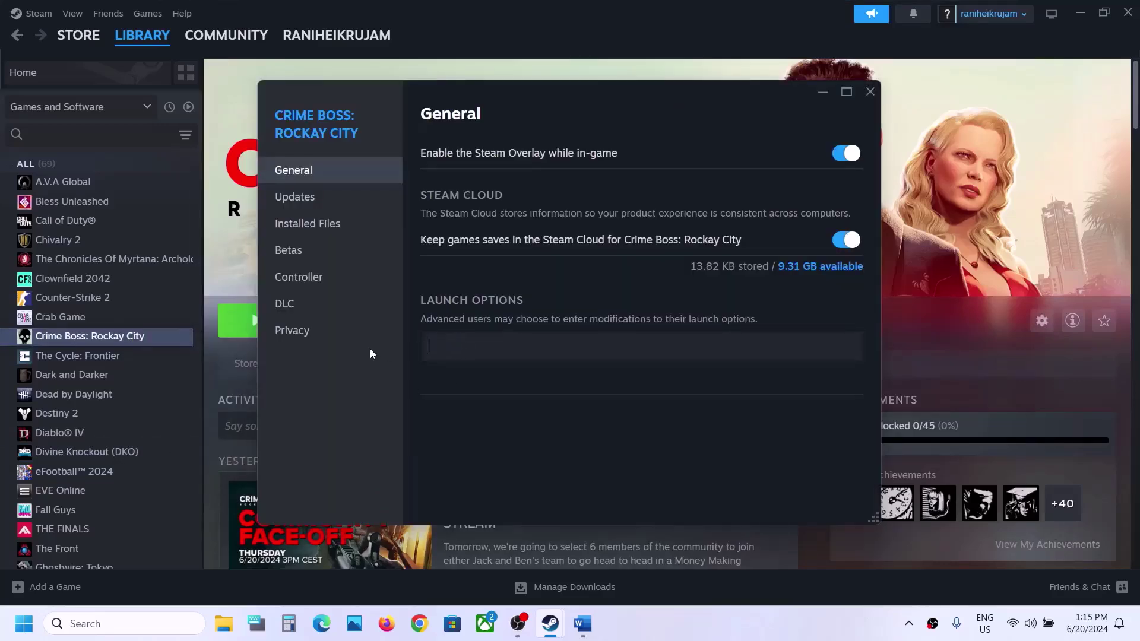
{"action": "left_click", "coordinate": [870, 91]}
Consult step 4 about Nvidia's Instant Replay in the Crimeboss Word document and open GeForce Experience
{"action": "left_click", "coordinate": [584, 625]}
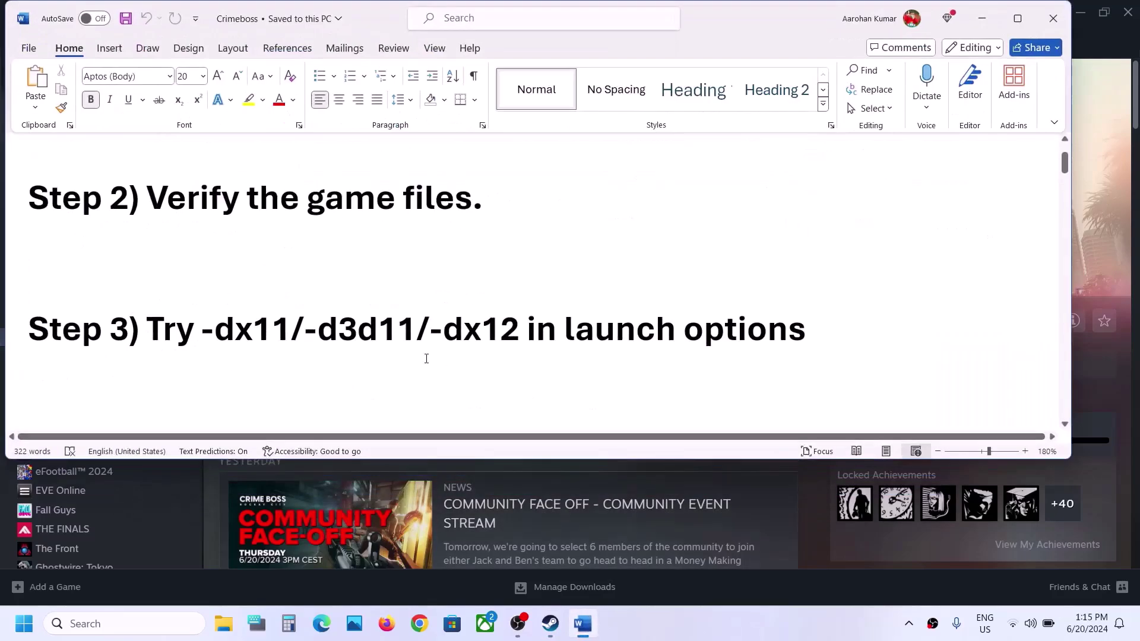
{"action": "scroll", "coordinate": [425, 356], "scroll_direction": "down", "scroll_amount": 2}
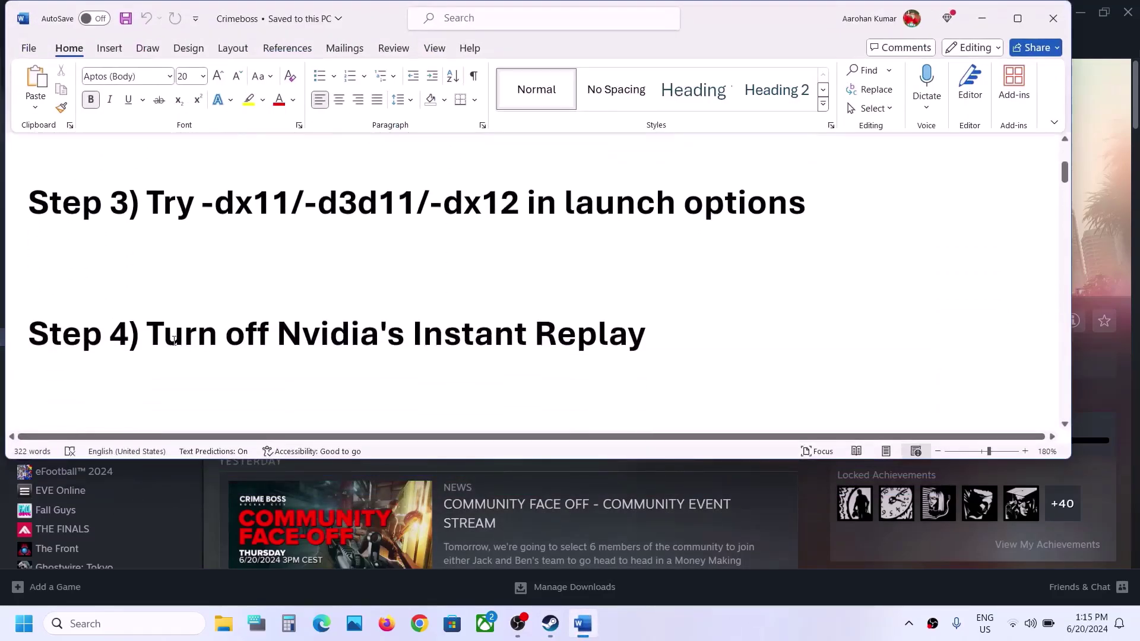
{"action": "left_click_drag", "start_coordinate": [174, 340], "coordinate": [646, 345]}
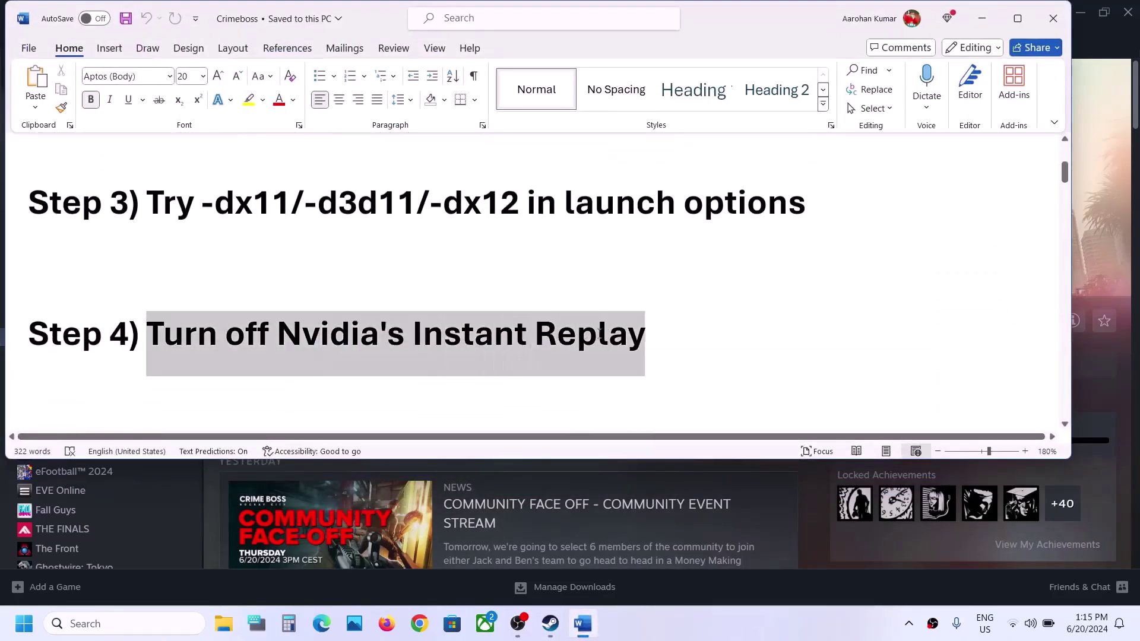
{"action": "left_click", "coordinate": [994, 17]}
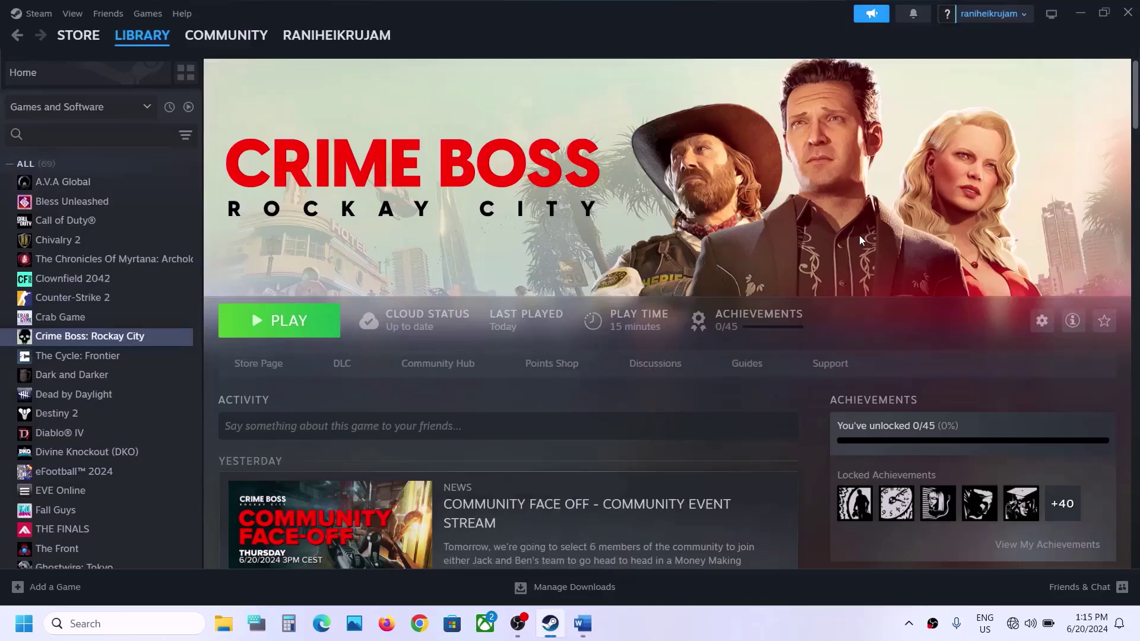
{"action": "left_click", "coordinate": [113, 621]}
{"action": "type", "text": "efore"}
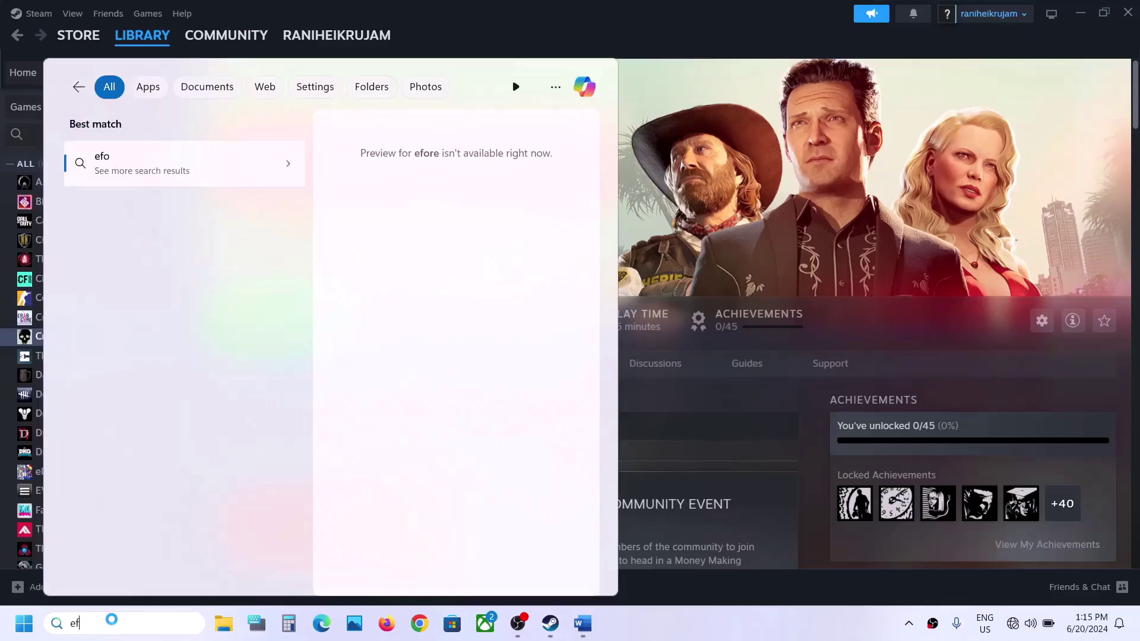
{"action": "key", "text": "BackSpace"}
{"action": "key", "text": "BackSpace"}
{"action": "type", "text": "gefor"}
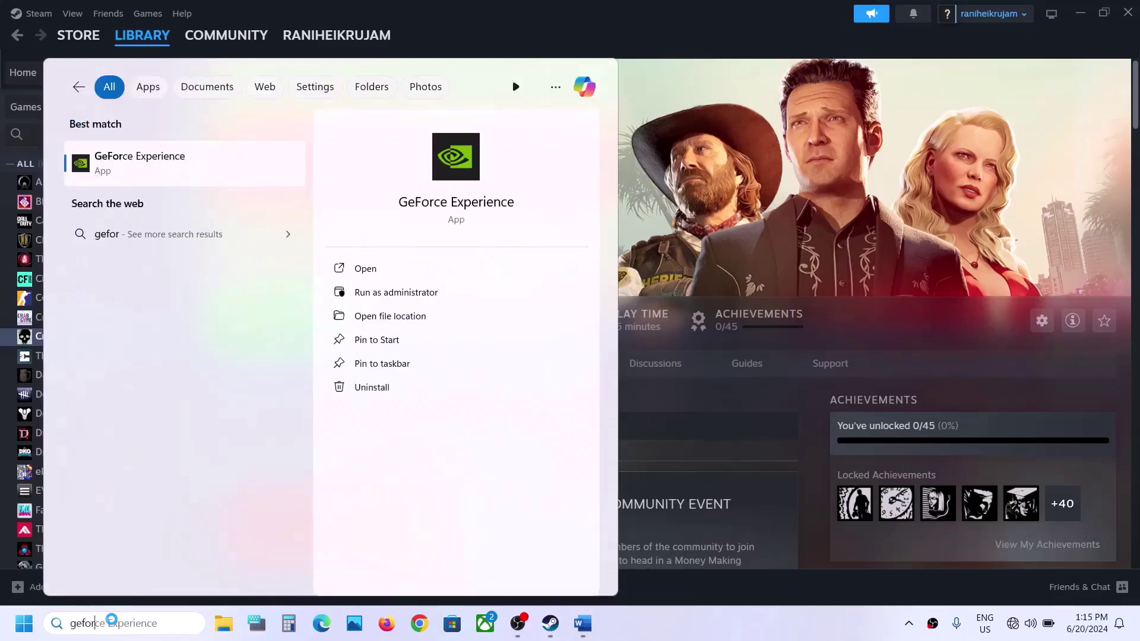
{"action": "key", "text": "Return"}
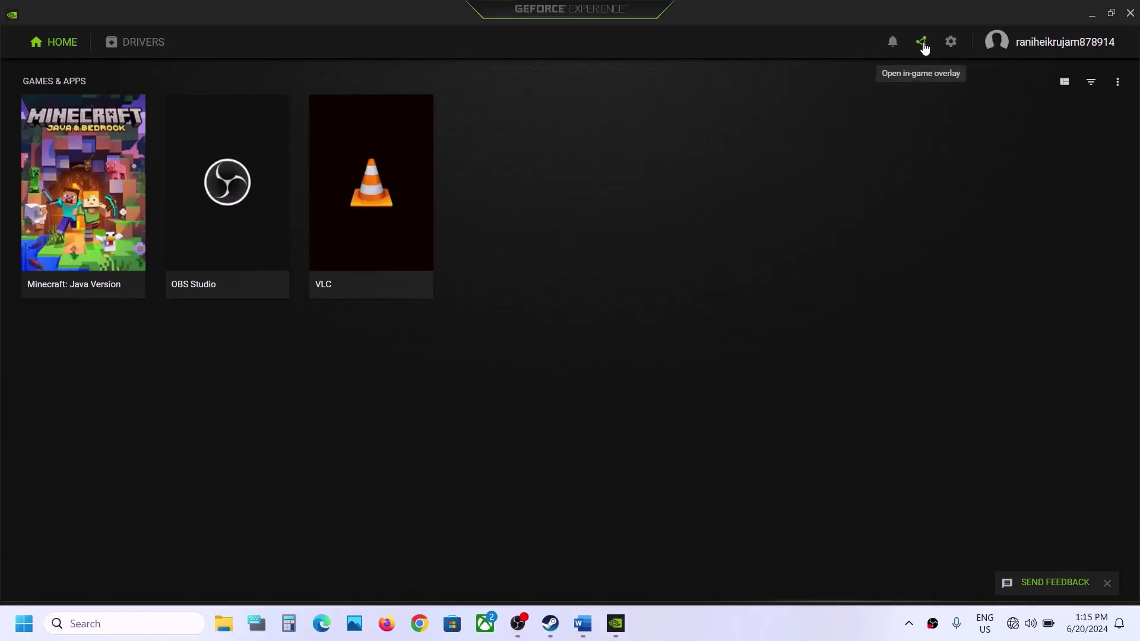
Open the in-game overlay of GeForce Experience and turn on Instant Replay
{"action": "left_click", "coordinate": [923, 46]}
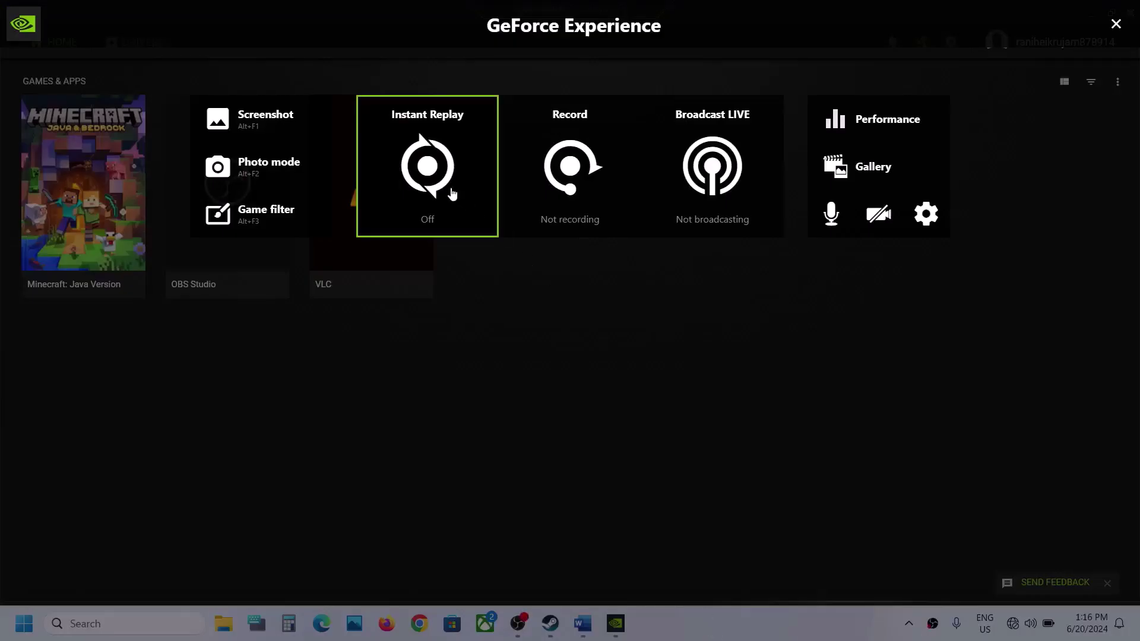
{"action": "left_click", "coordinate": [449, 191]}
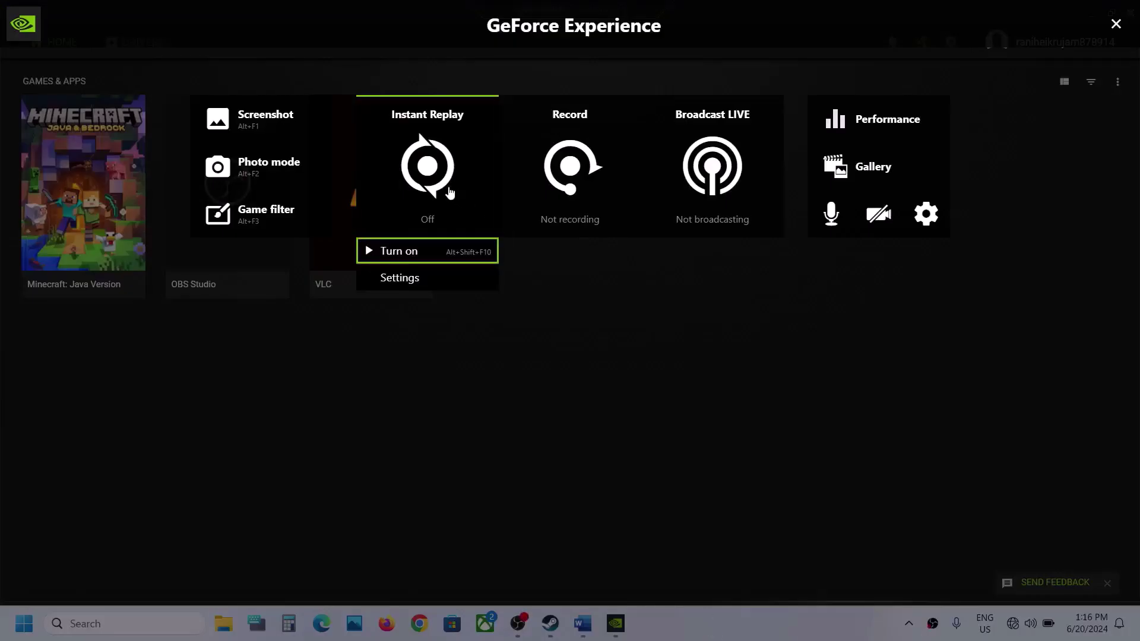
{"action": "left_click", "coordinate": [406, 251]}
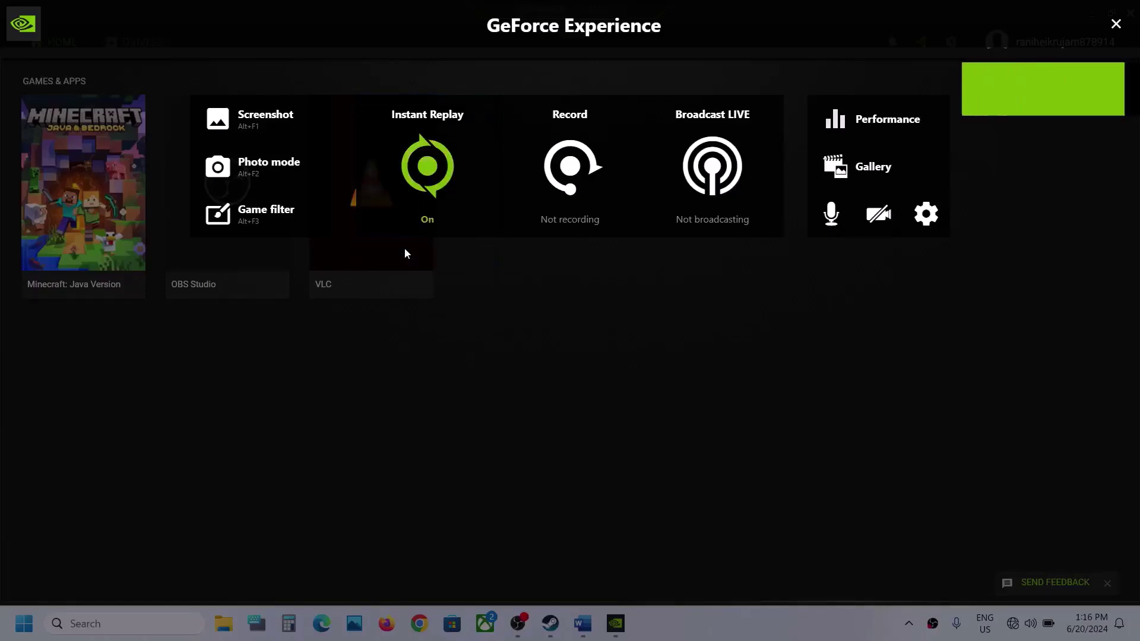
Turn off Instant Replay and return to the GeForce Experience home page, dismissing the Windows shutdown dialog
{"action": "left_click", "coordinate": [442, 172]}
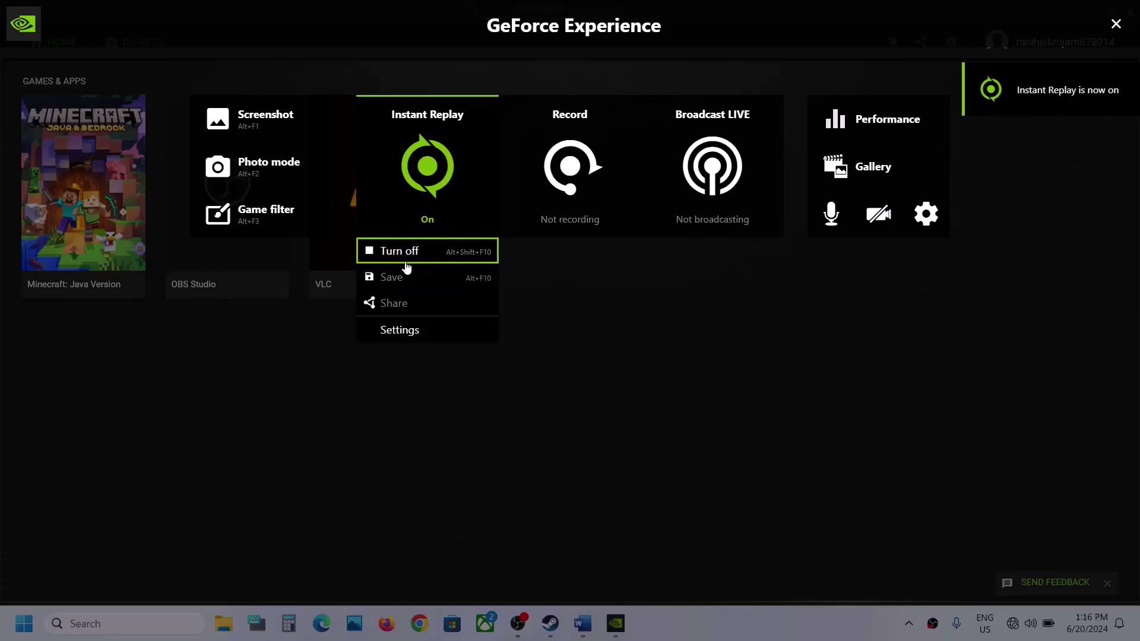
{"action": "left_click", "coordinate": [402, 256]}
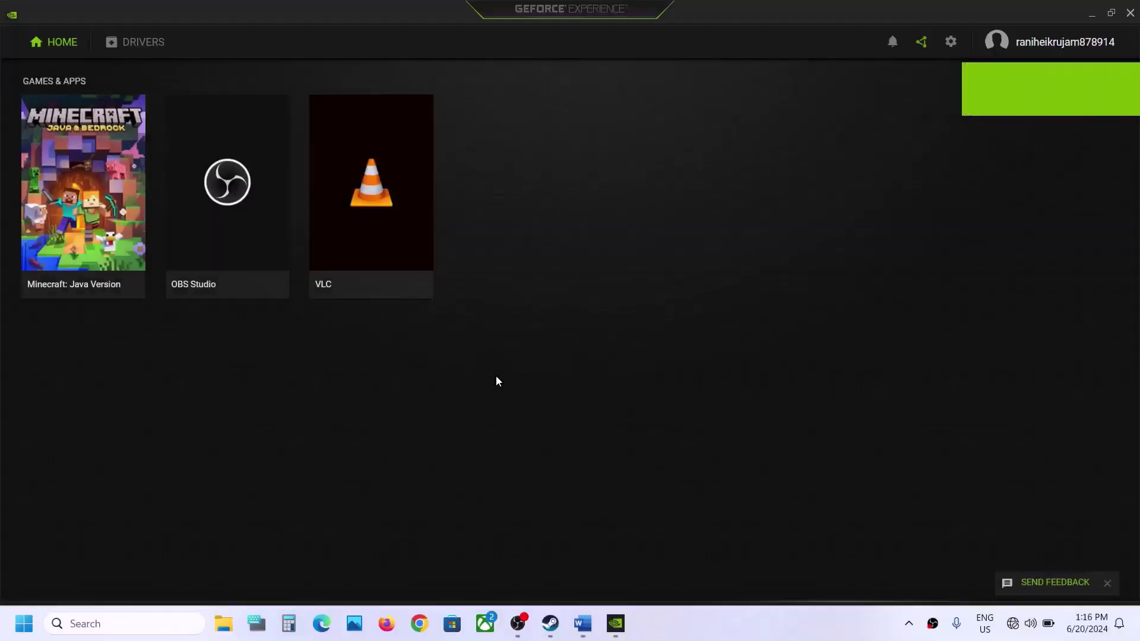
{"action": "key", "text": "alt+F4"}
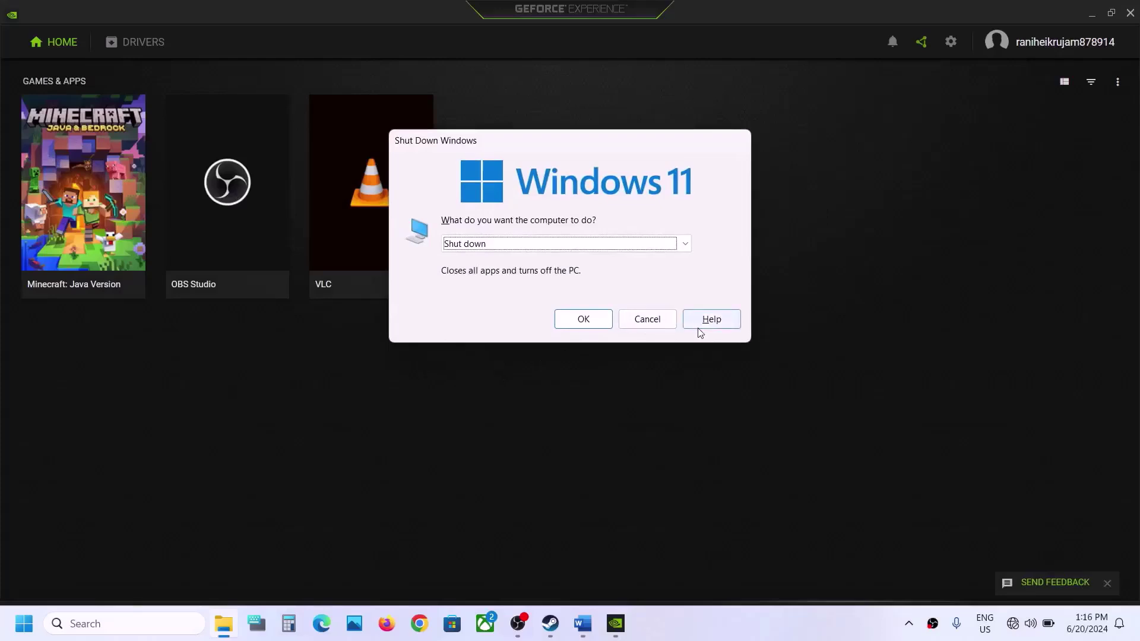
{"action": "left_click", "coordinate": [647, 319]}
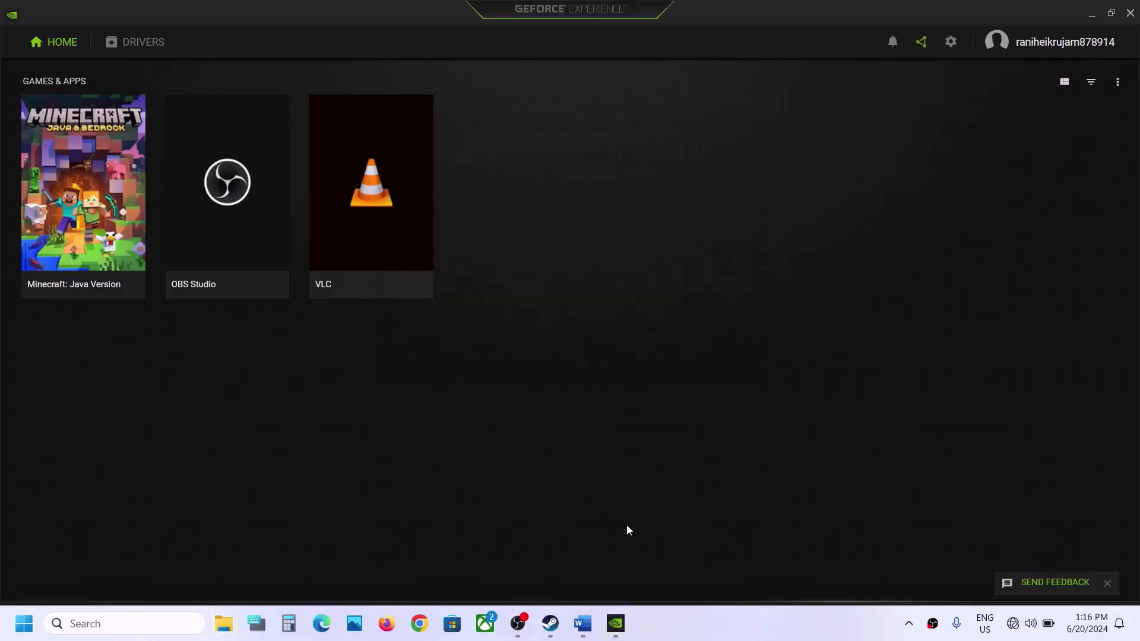
Recheck step 4 in the Crimeboss Word document and close GeForce Experience
{"action": "left_click", "coordinate": [581, 624]}
{"action": "scroll", "coordinate": [494, 351], "scroll_direction": "down", "scroll_amount": 1}
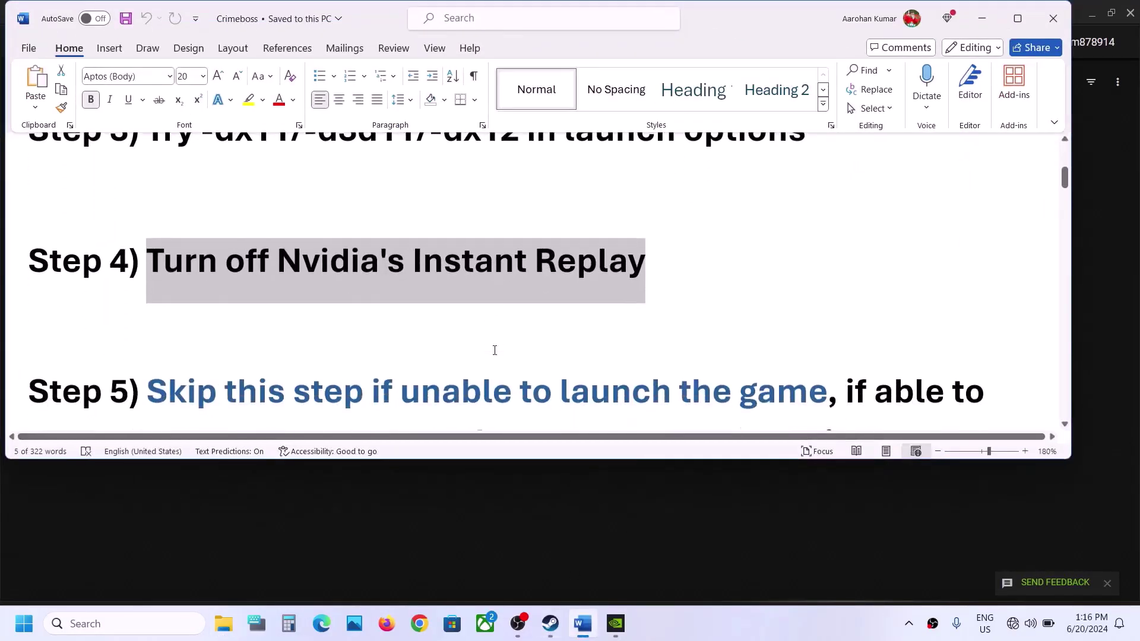
{"action": "scroll", "coordinate": [495, 350], "scroll_direction": "up", "scroll_amount": 1}
{"action": "mouse_move", "coordinate": [623, 622]}
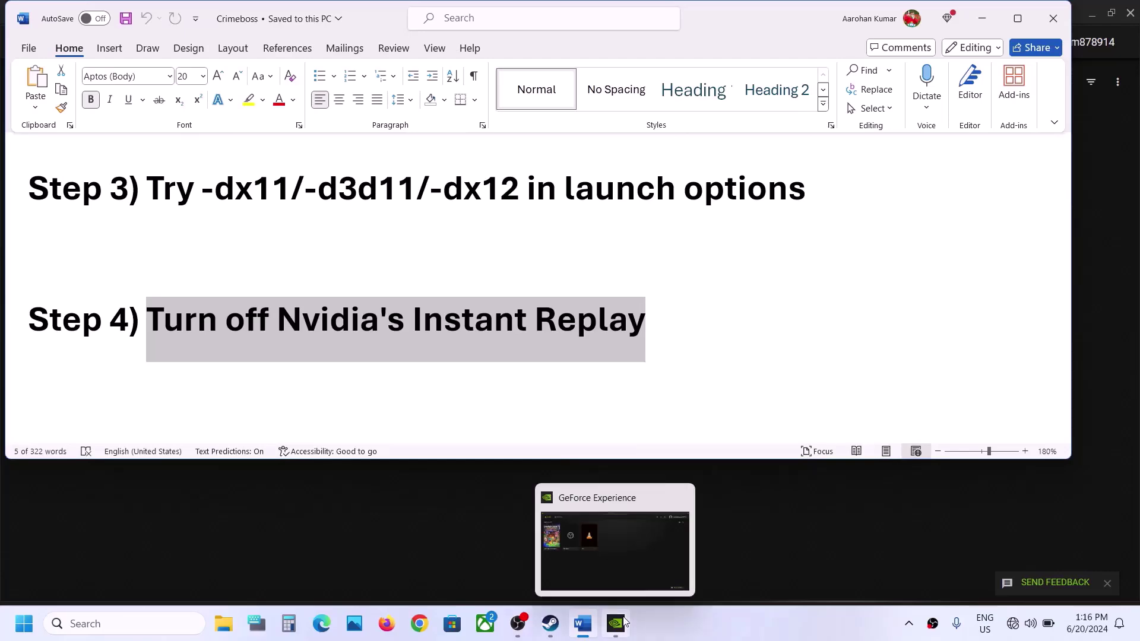
{"action": "left_click", "coordinate": [639, 525]}
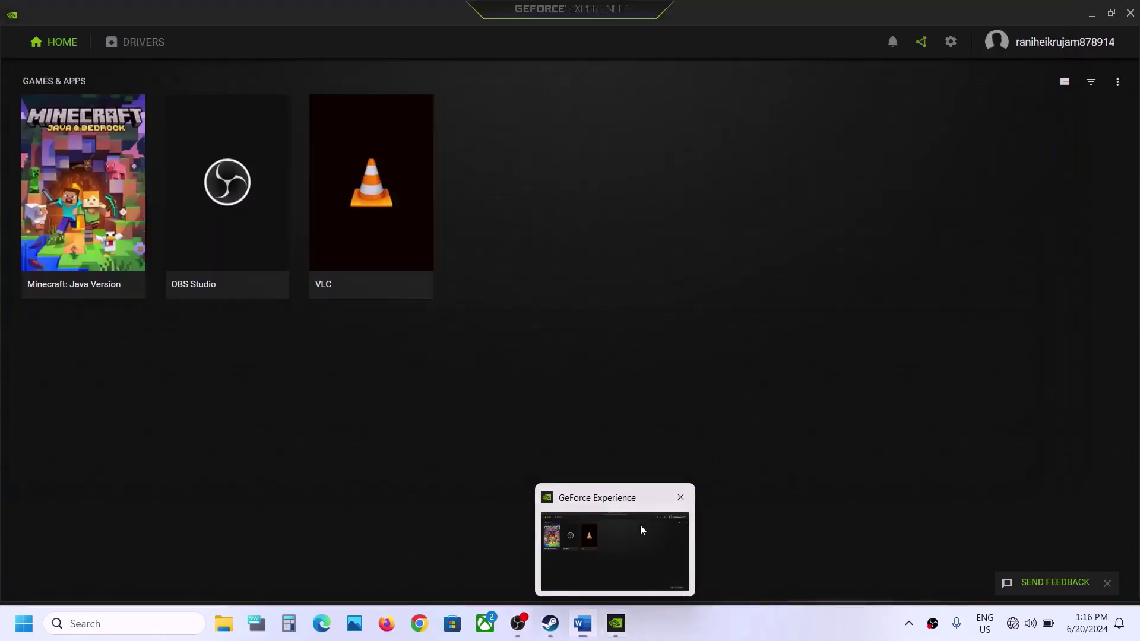
{"action": "left_click", "coordinate": [1129, 13]}
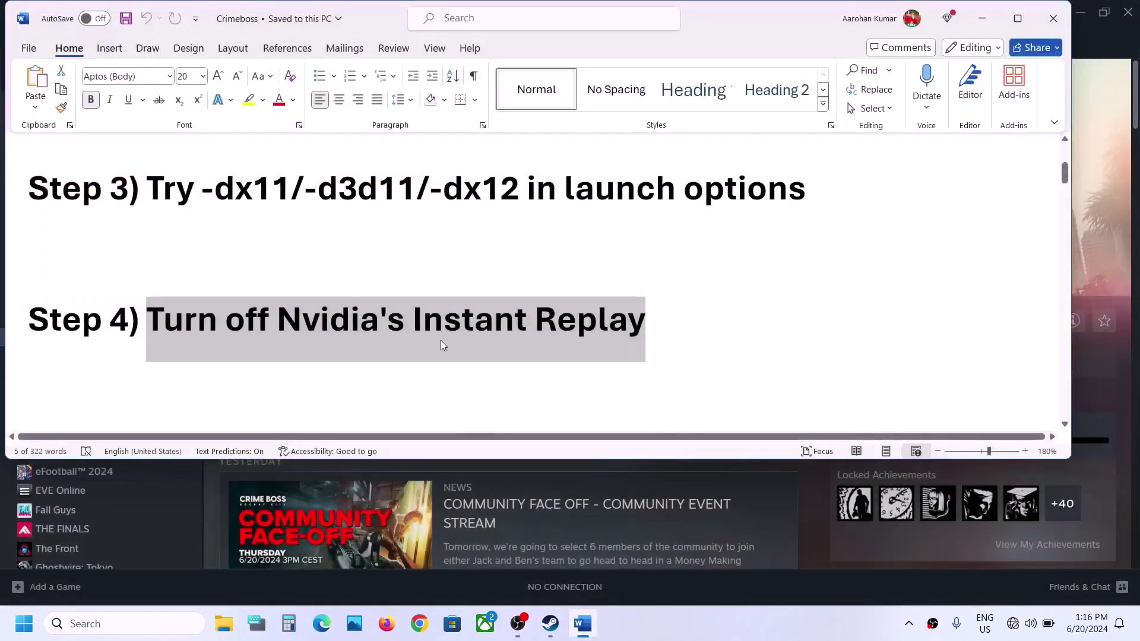
Read step 5 in the Crimeboss document and highlight its in-game settings advice for when the game launches
{"action": "scroll", "coordinate": [440, 340], "scroll_direction": "down", "scroll_amount": 1}
{"action": "scroll", "coordinate": [441, 340], "scroll_direction": "down", "scroll_amount": 2}
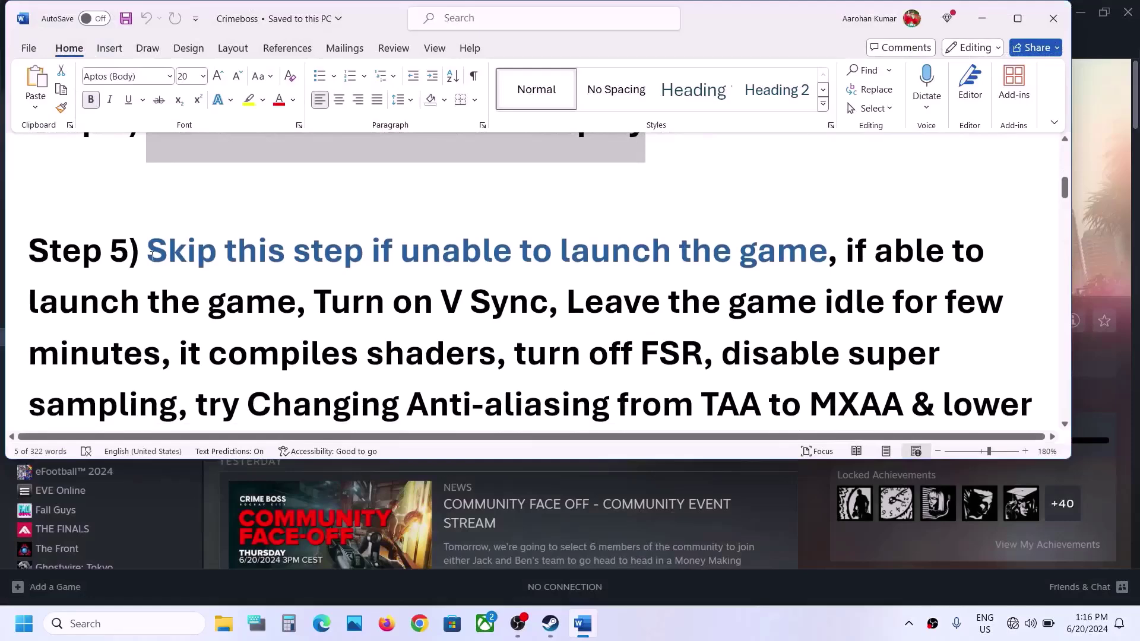
{"action": "left_click_drag", "start_coordinate": [151, 255], "coordinate": [843, 353]}
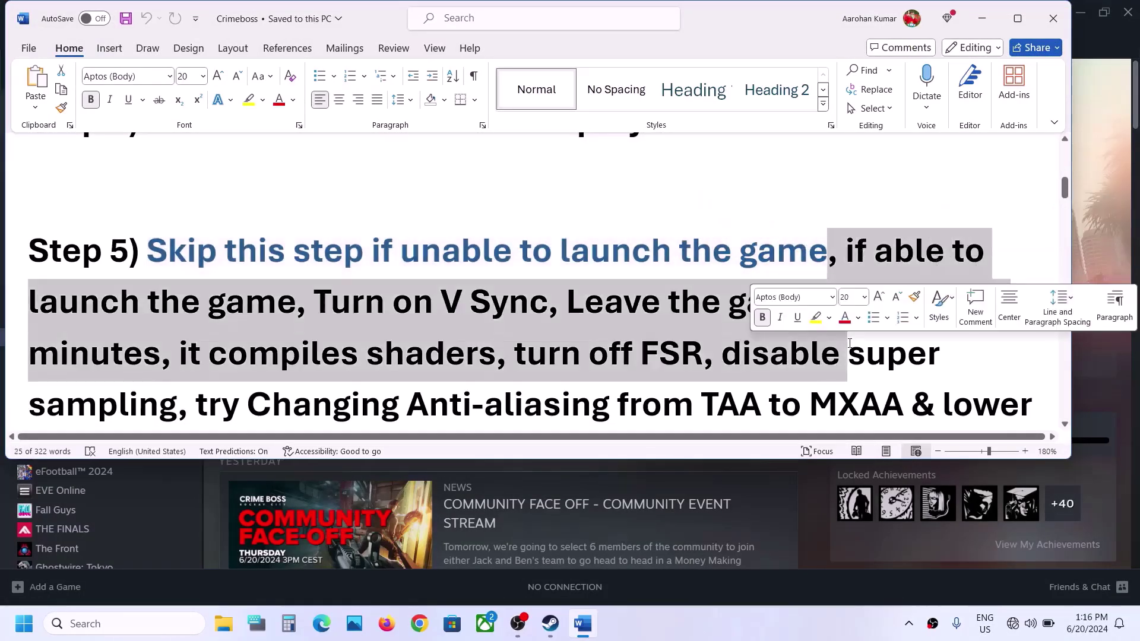
{"action": "scroll", "coordinate": [828, 416], "scroll_direction": "down", "scroll_amount": 1}
{"action": "left_click", "coordinate": [746, 640]}
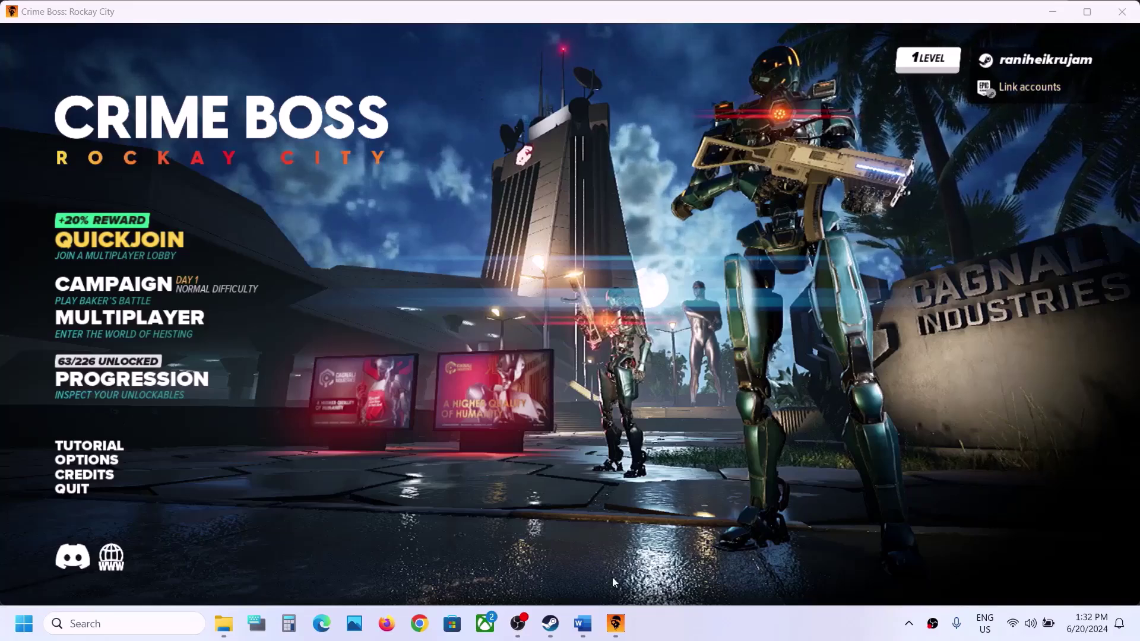
Highlight the advice to leave the game idle for a few minutes in the low fps Word document and return to Crime Boss: Rockay City
{"action": "mouse_move", "coordinate": [582, 623]}
{"action": "left_click", "coordinate": [645, 571]}
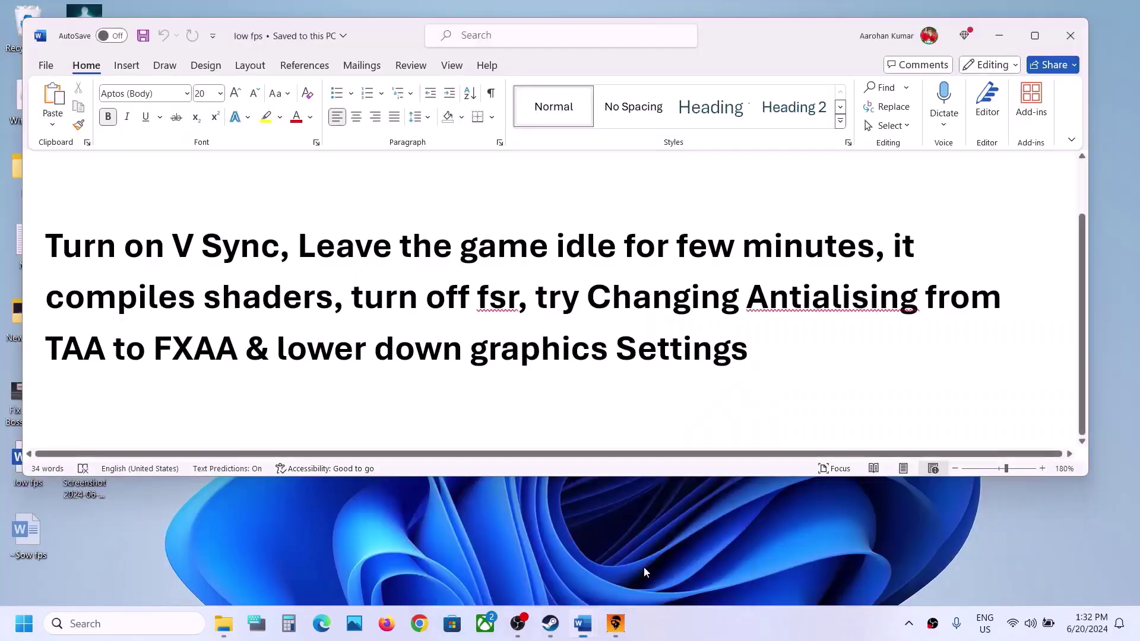
{"action": "left_click_drag", "start_coordinate": [303, 252], "coordinate": [872, 249]}
{"action": "left_click", "coordinate": [737, 551]}
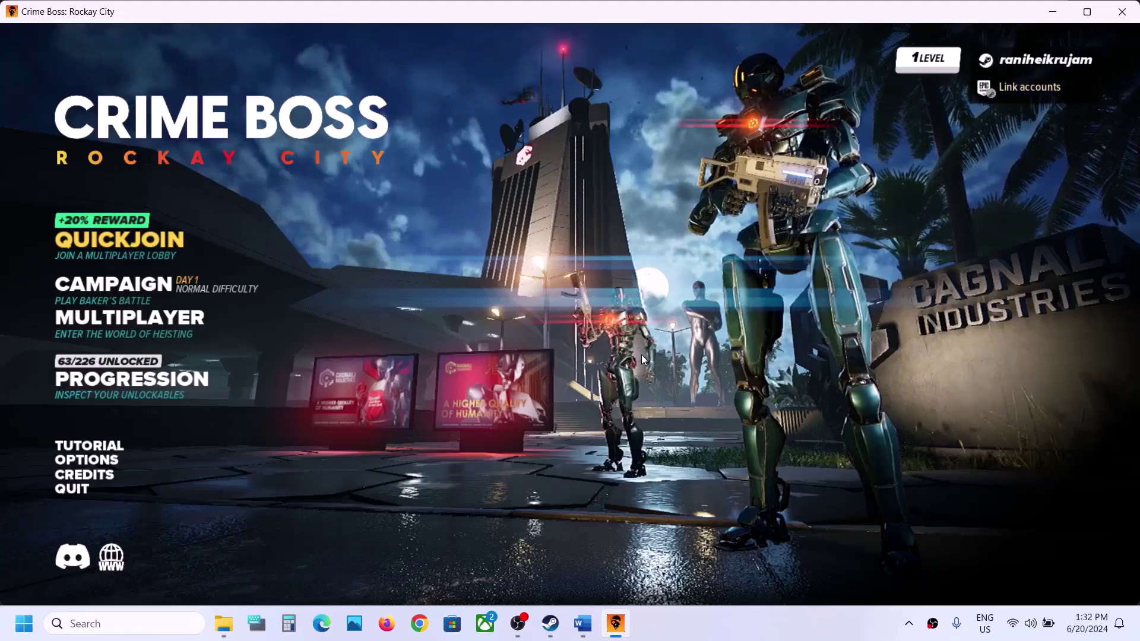
Highlight the V Sync tip in the low fps document and switch back to the game
{"action": "mouse_move", "coordinate": [577, 627]}
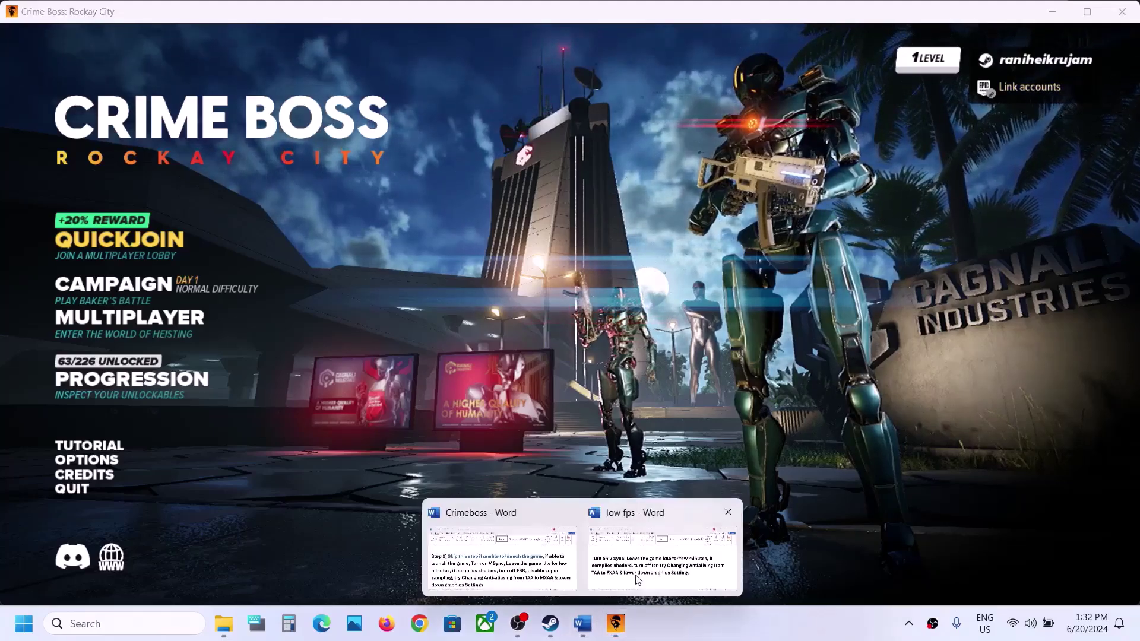
{"action": "left_click", "coordinate": [663, 552]}
{"action": "left_click_drag", "start_coordinate": [139, 265], "coordinate": [279, 260]}
{"action": "left_click", "coordinate": [640, 537]}
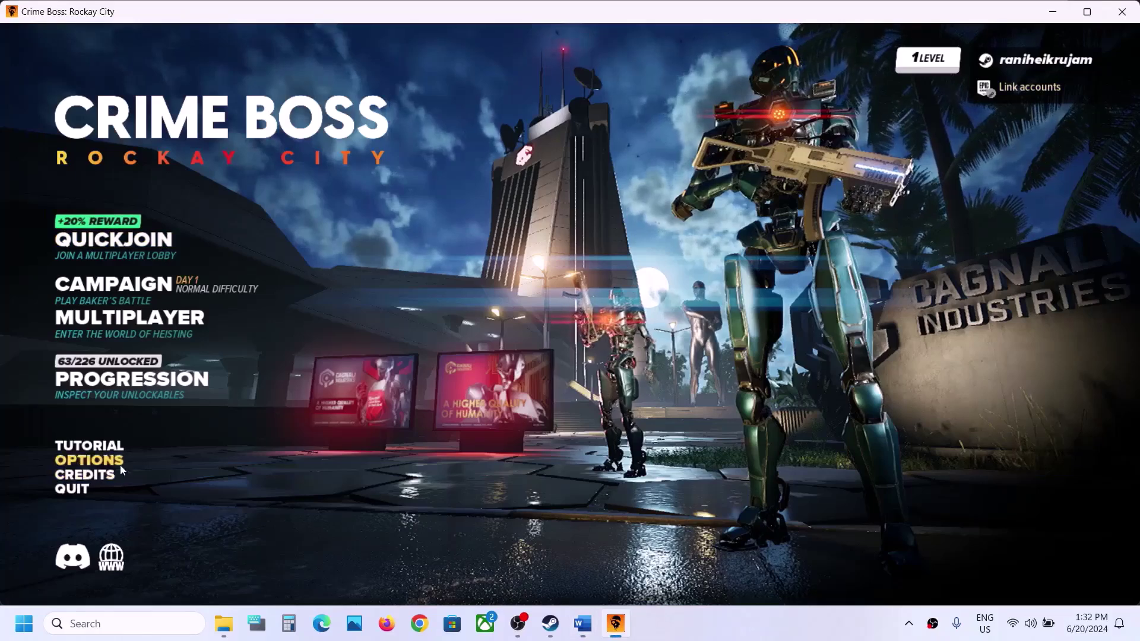
Open the game's graphics options and toggle VSYNC off and back to On
{"action": "left_click", "coordinate": [88, 459]}
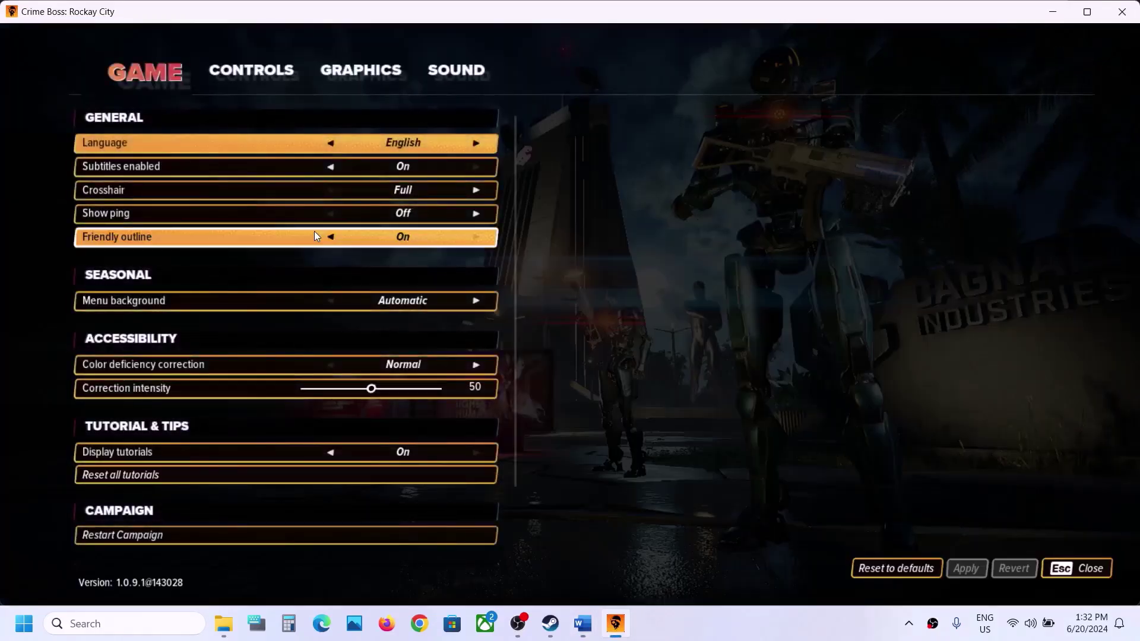
{"action": "left_click", "coordinate": [328, 71]}
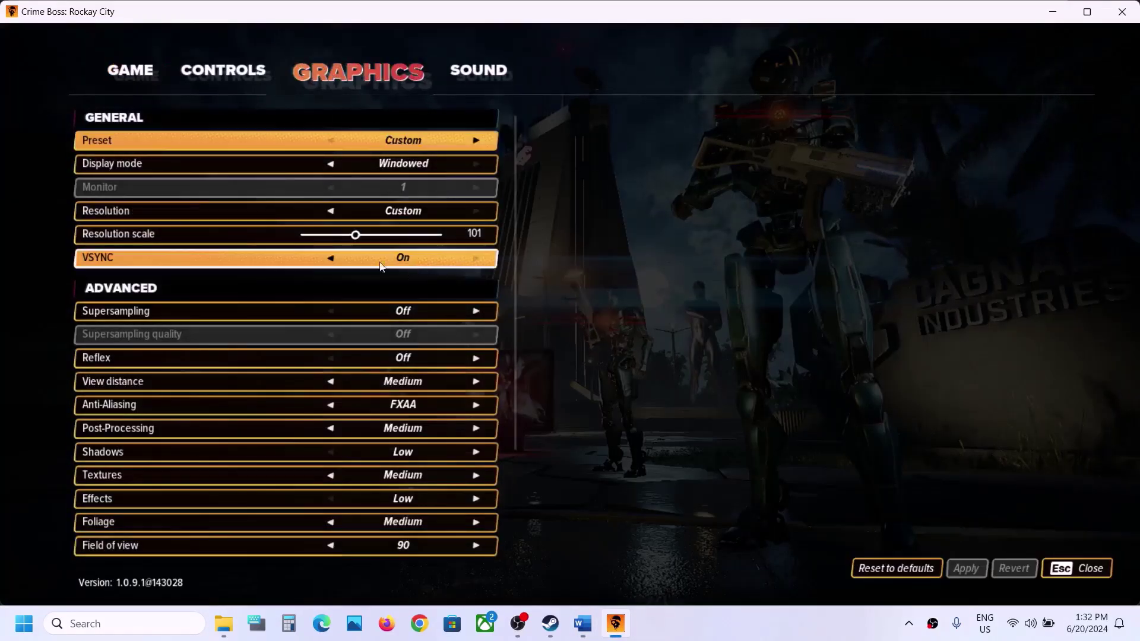
{"action": "left_click", "coordinate": [333, 257]}
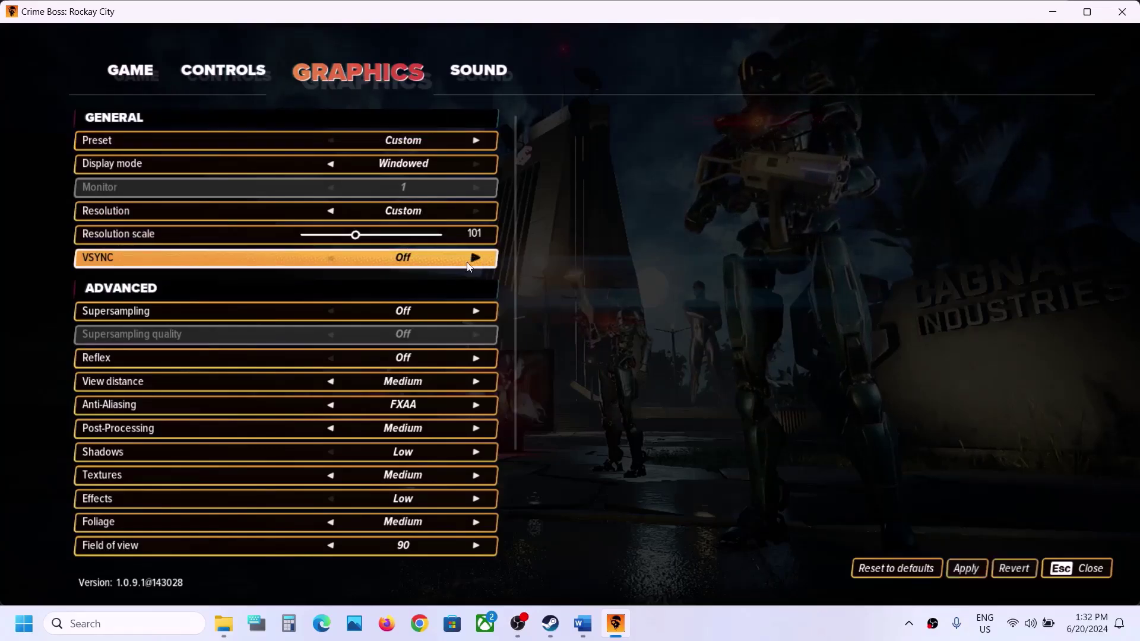
{"action": "left_click", "coordinate": [476, 256]}
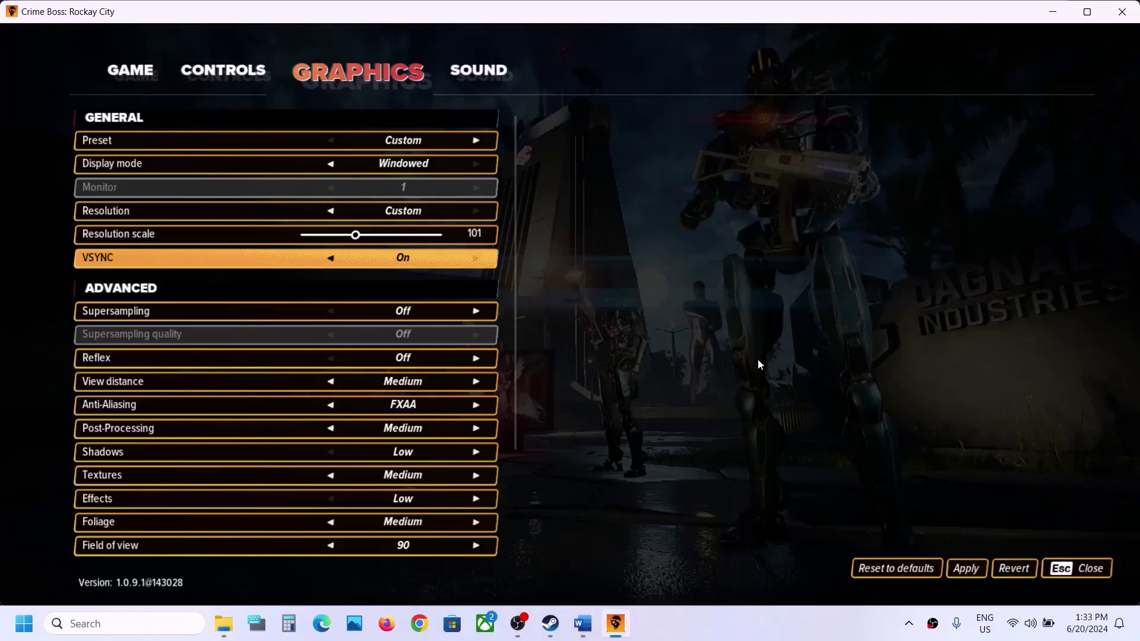
Highlight the "turn off fsr" tip in the low fps document and return to the graphics options
{"action": "key", "text": "alt+Tab"}
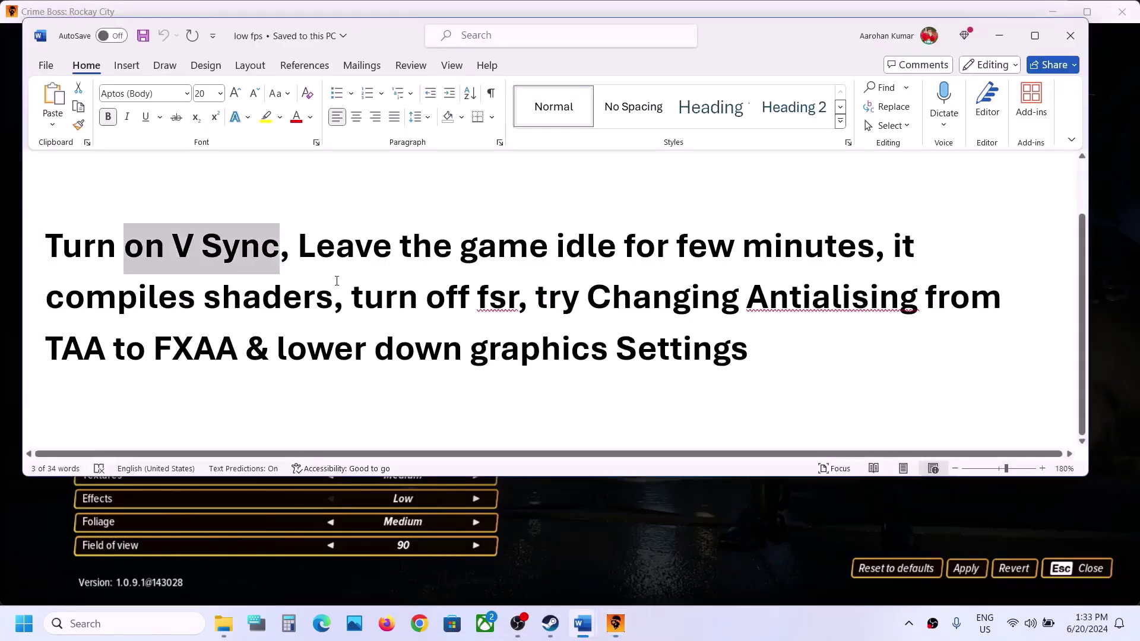
{"action": "left_click_drag", "start_coordinate": [355, 285], "coordinate": [520, 296]}
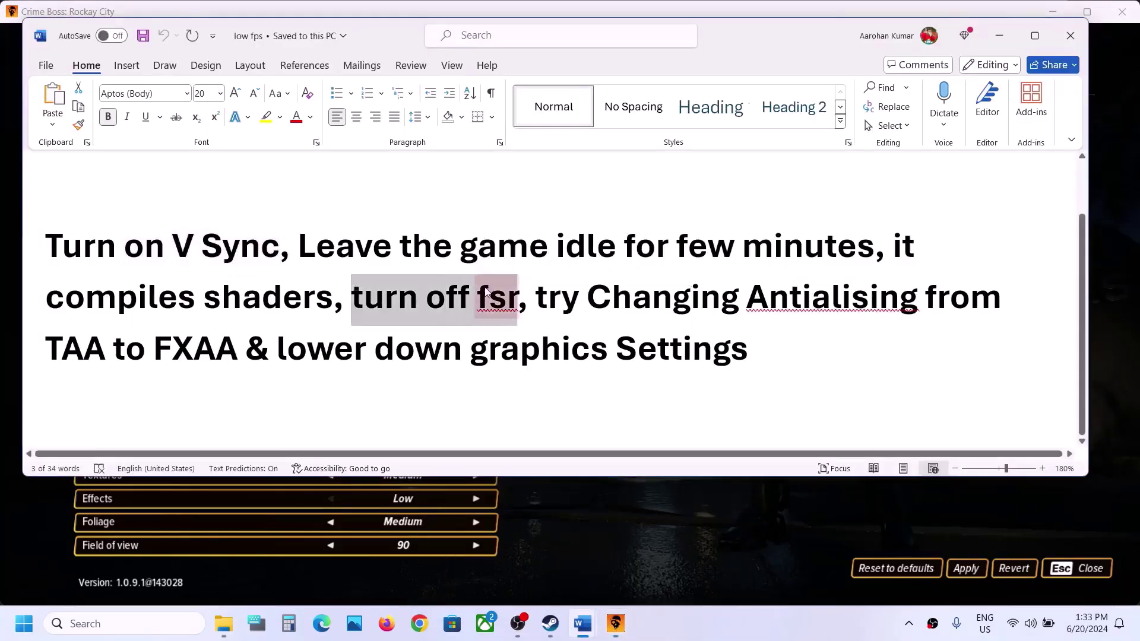
{"action": "key", "text": "alt+Tab"}
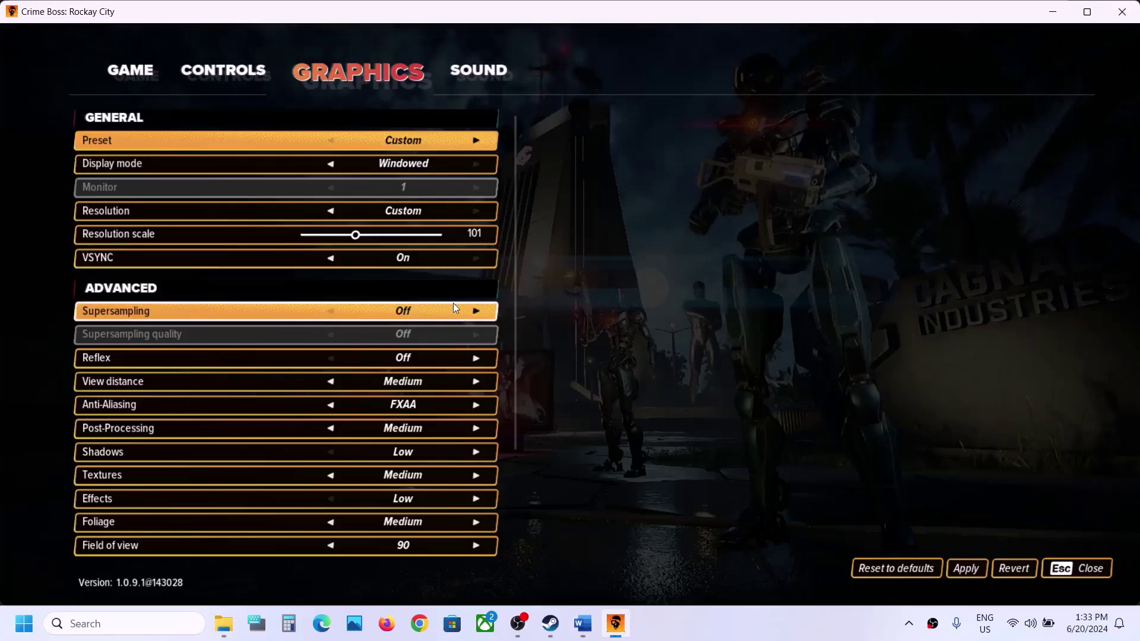
Cycle Supersampling through Nvidia DLSS, Intel XeSS and AMD FSR2, try the Quality setting for DLSS, and set Supersampling back to Off
{"action": "left_click", "coordinate": [478, 310]}
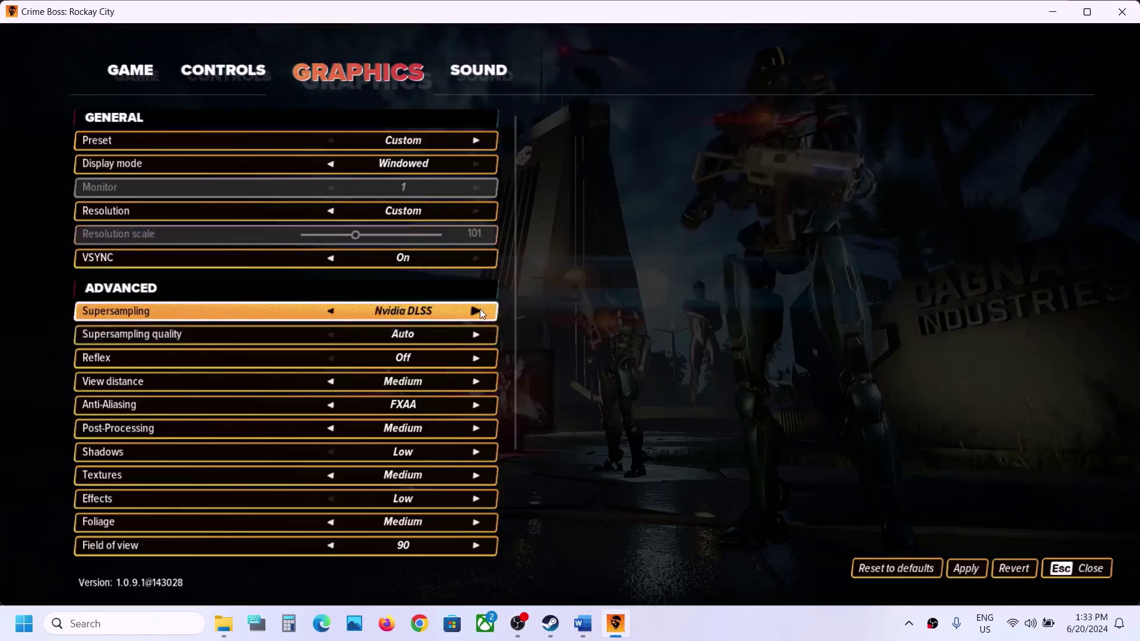
{"action": "left_click", "coordinate": [478, 310]}
{"action": "left_click", "coordinate": [479, 309]}
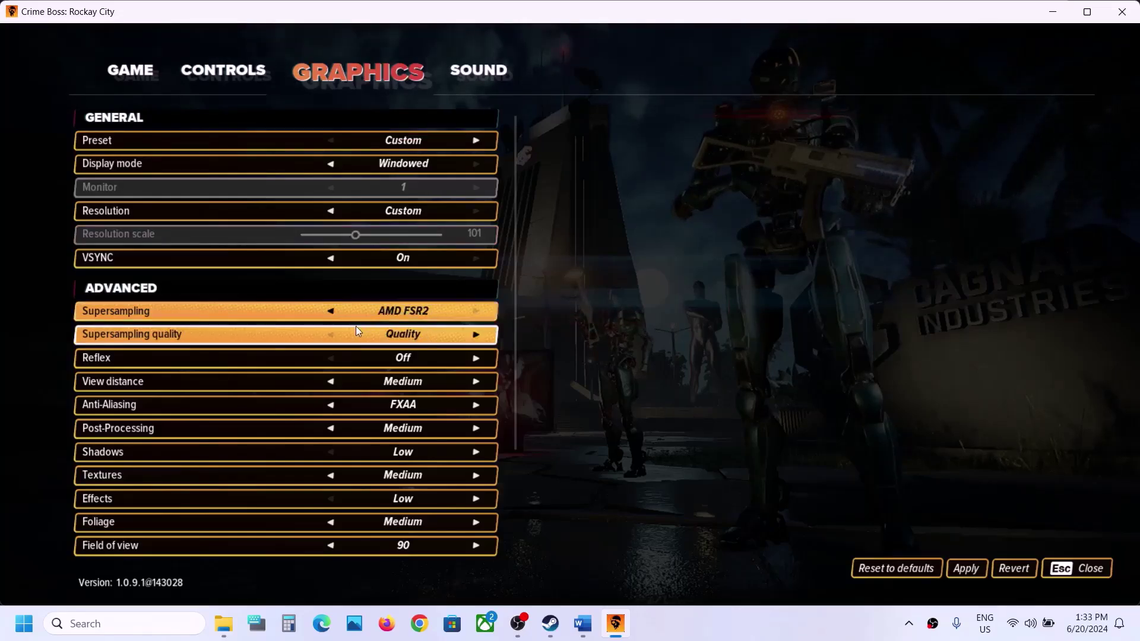
{"action": "left_click", "coordinate": [331, 312]}
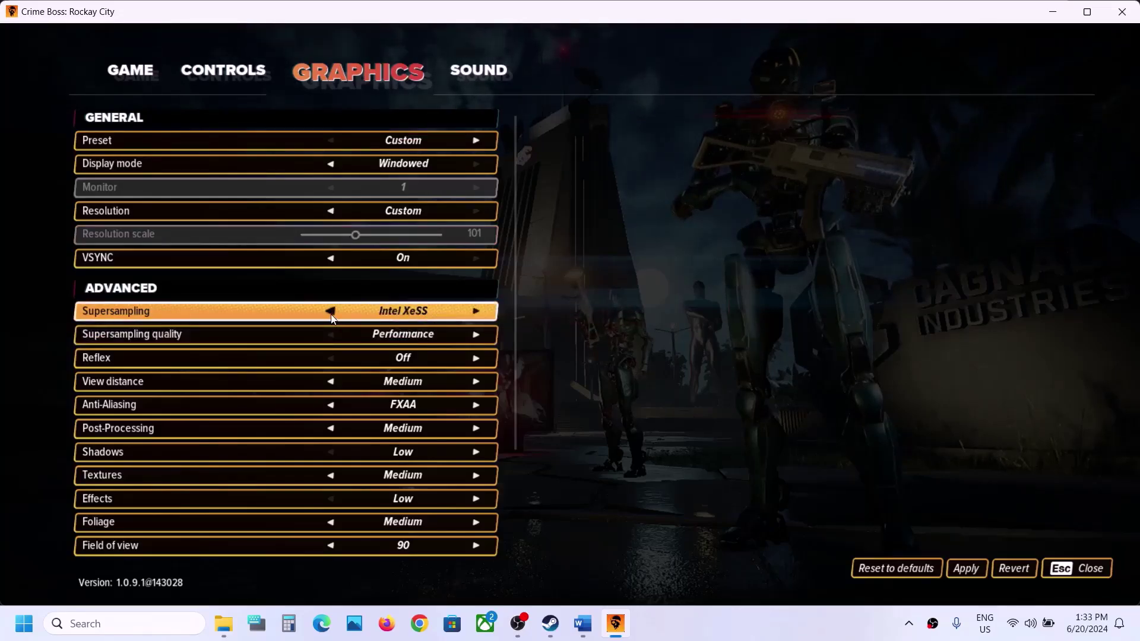
{"action": "left_click", "coordinate": [331, 312]}
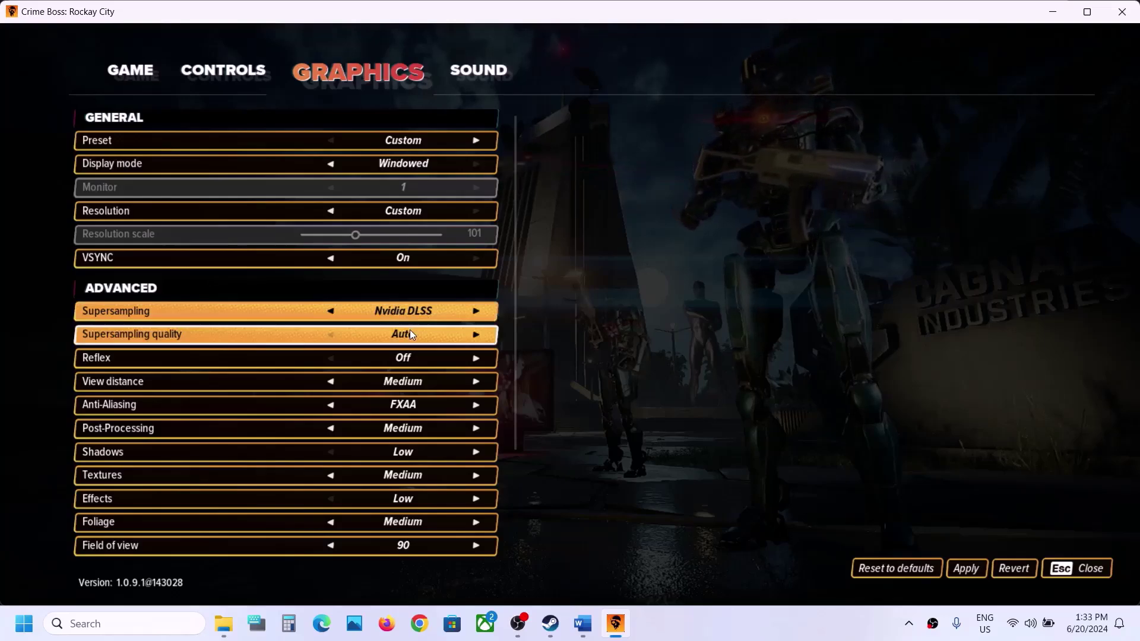
{"action": "left_click", "coordinate": [474, 334]}
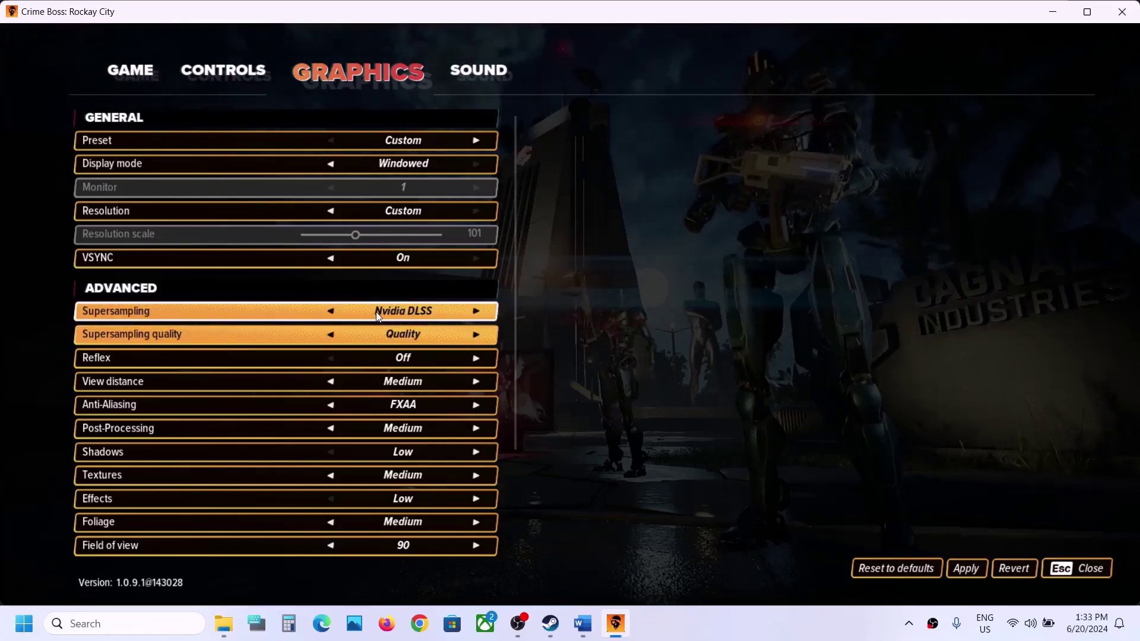
{"action": "left_click", "coordinate": [333, 312]}
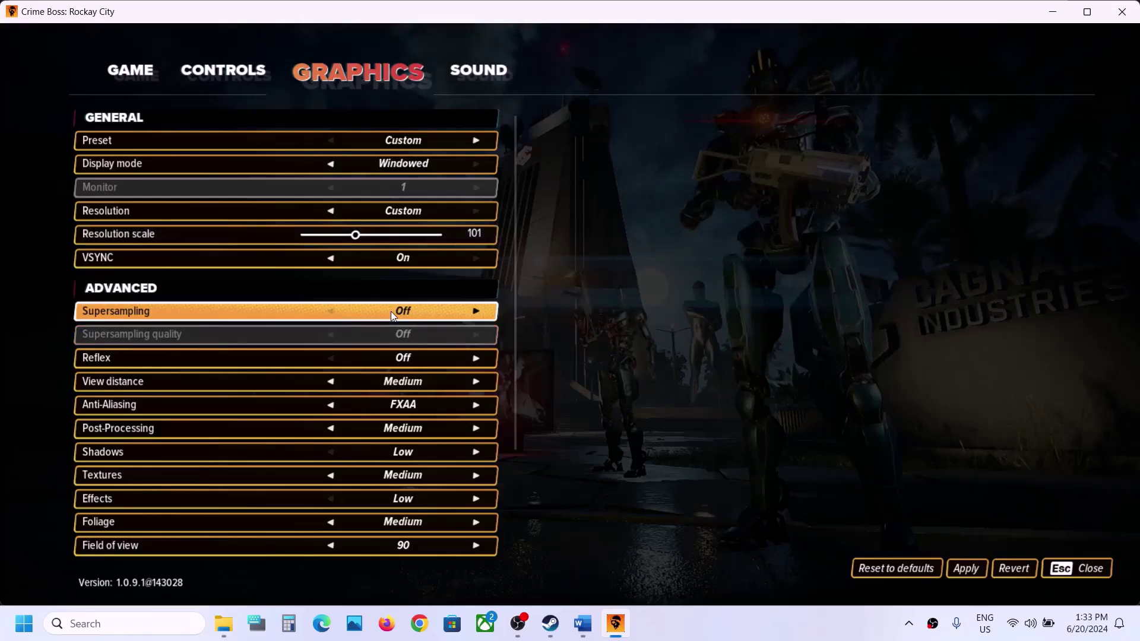
Highlight the Antialiasing tip in the low fps document and return to the game's graphics options
{"action": "key", "text": "alt+Tab"}
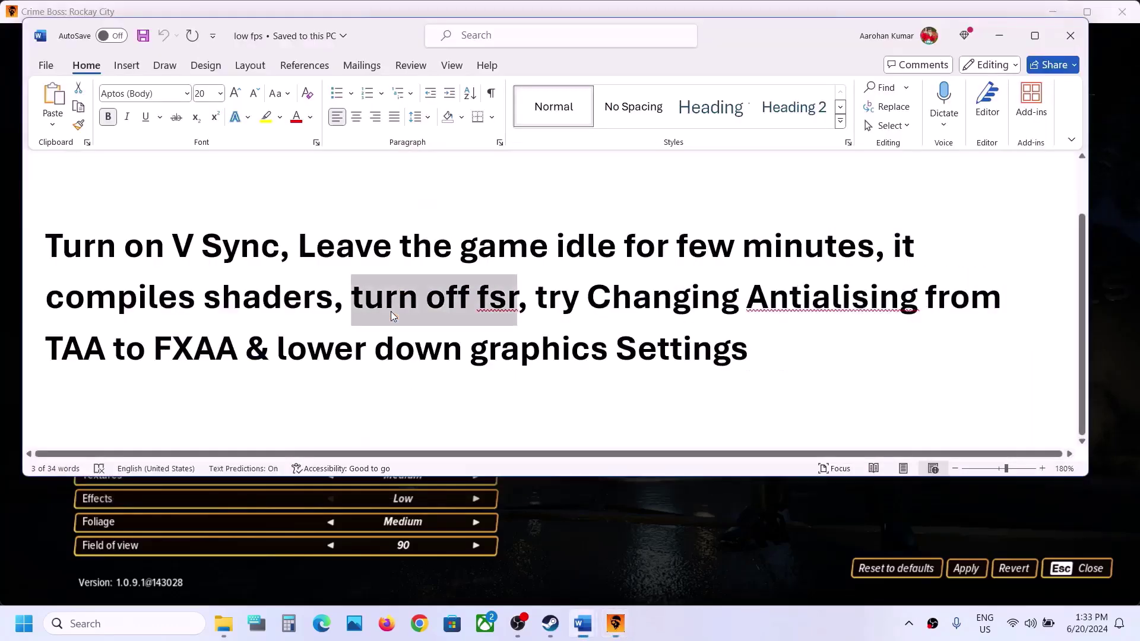
{"action": "double_click", "coordinate": [768, 277]}
{"action": "key", "text": "alt+Tab"}
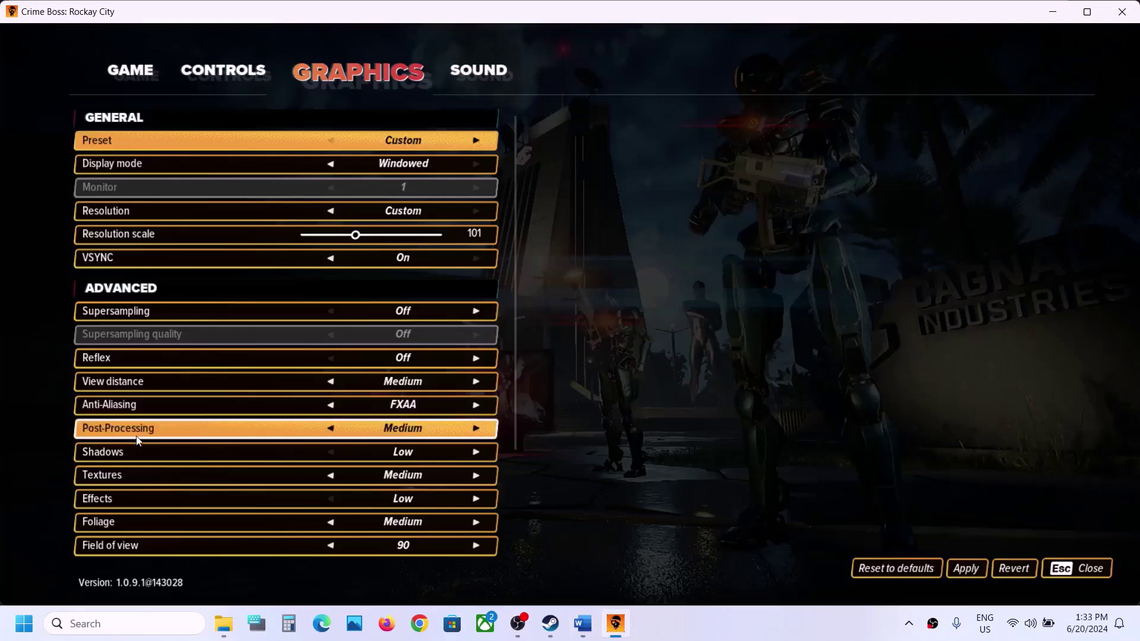
Try Default TAA and Faster TAA for Anti-Aliasing, and set it back to FXAA
{"action": "left_click", "coordinate": [475, 406]}
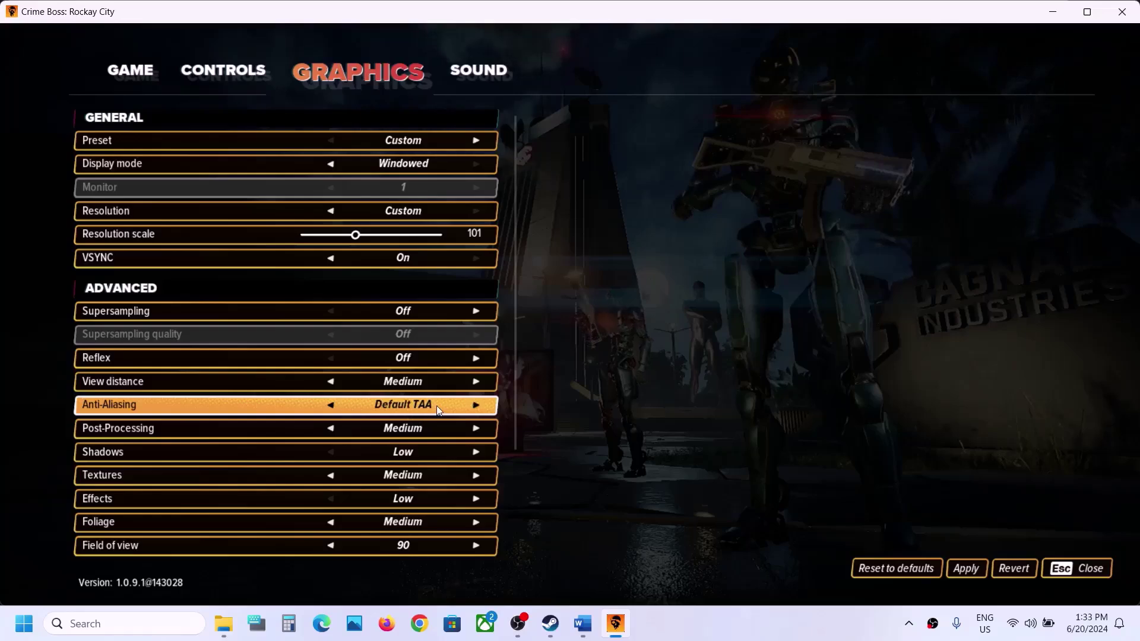
{"action": "left_click", "coordinate": [331, 409]}
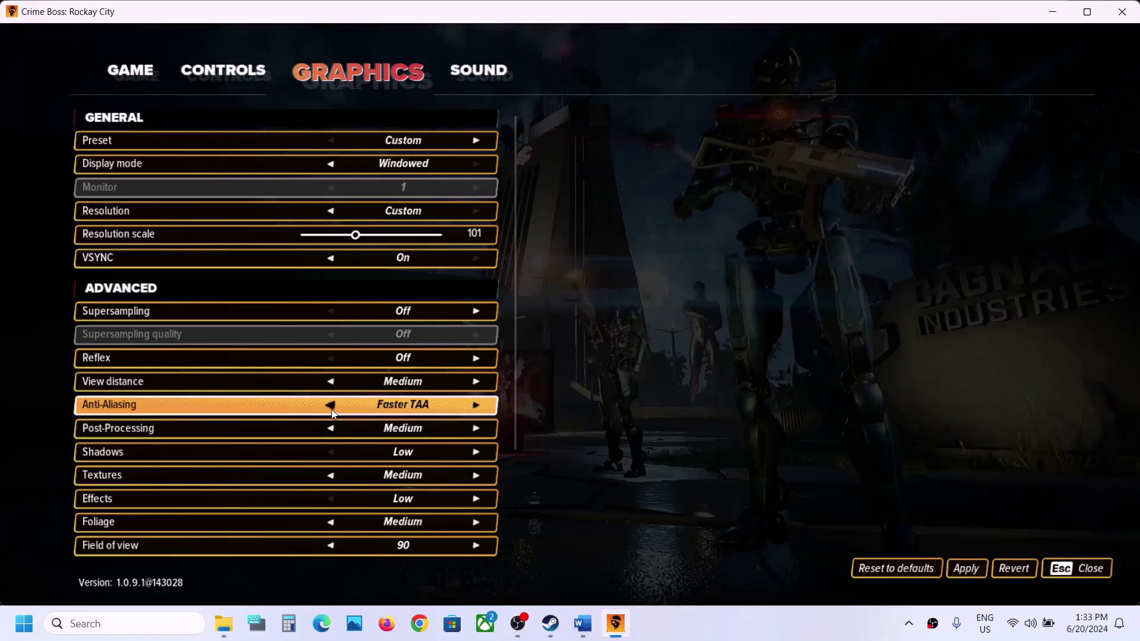
{"action": "left_click", "coordinate": [331, 408]}
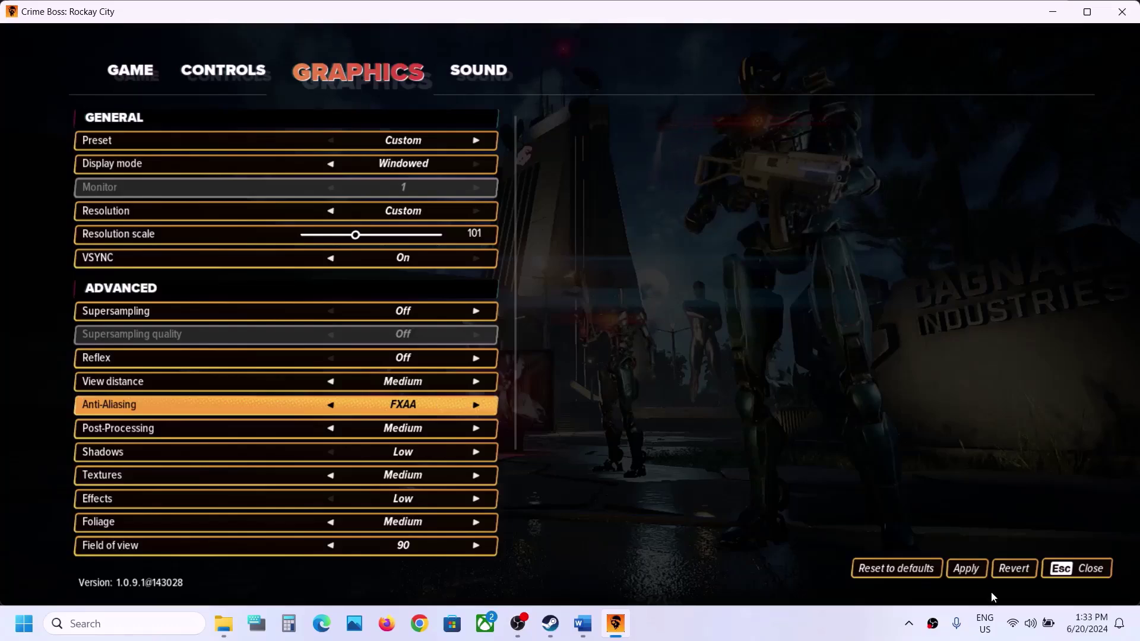
{"action": "left_click", "coordinate": [966, 568]}
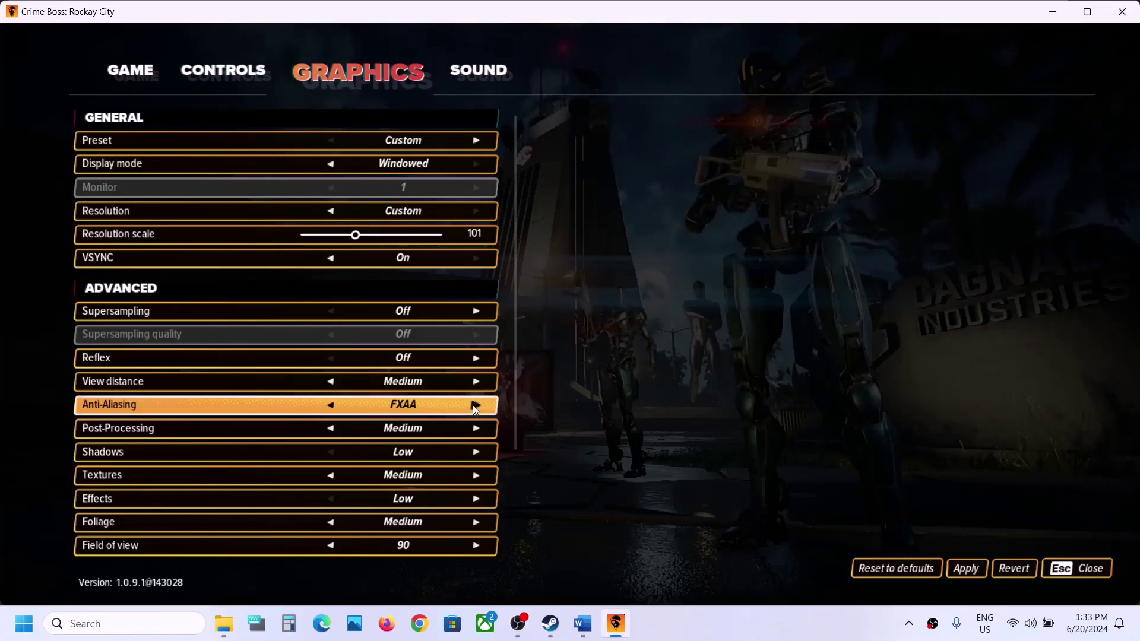
Cycle Display mode through Borderless and Fullscreen back to Windowed, and set Resolution to 1920 x 1080
{"action": "left_click", "coordinate": [330, 165]}
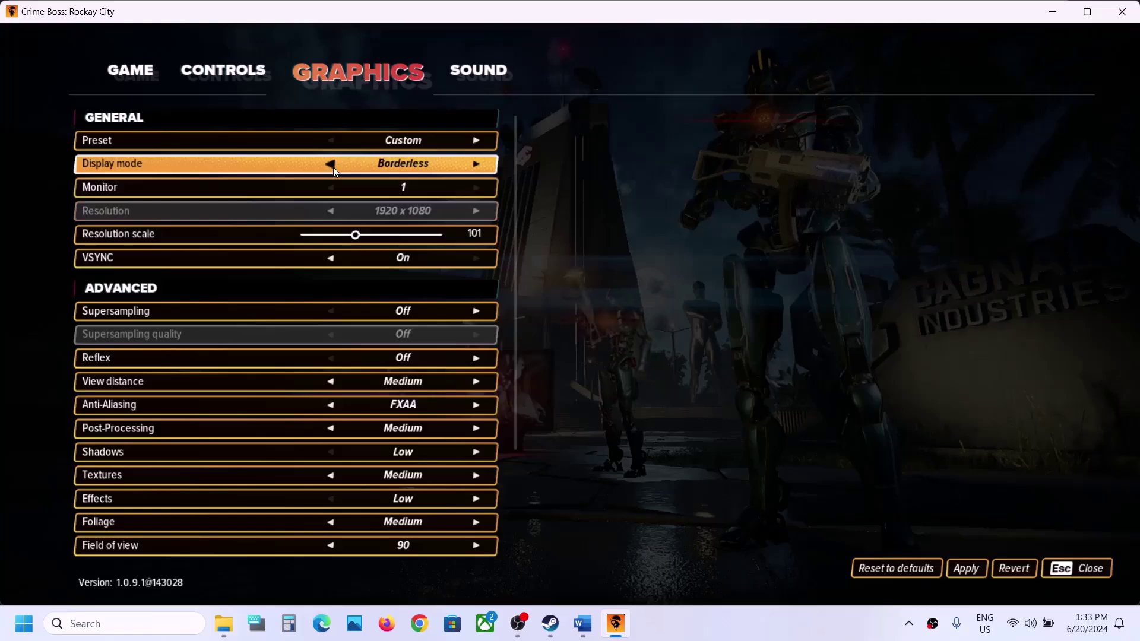
{"action": "left_click", "coordinate": [333, 168]}
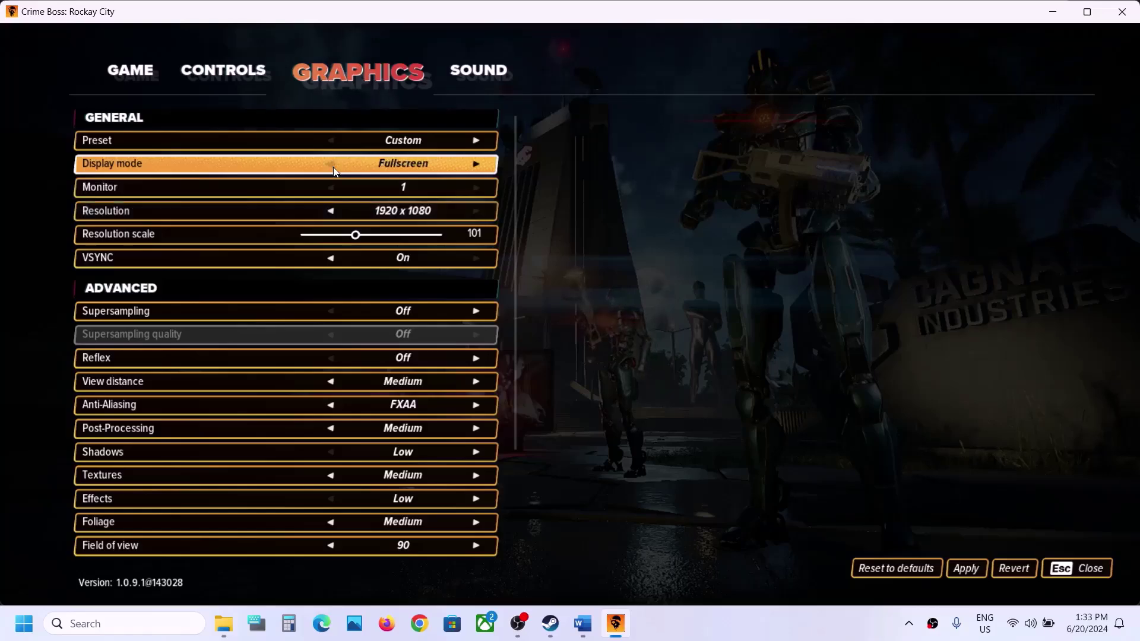
{"action": "left_click", "coordinate": [476, 165]}
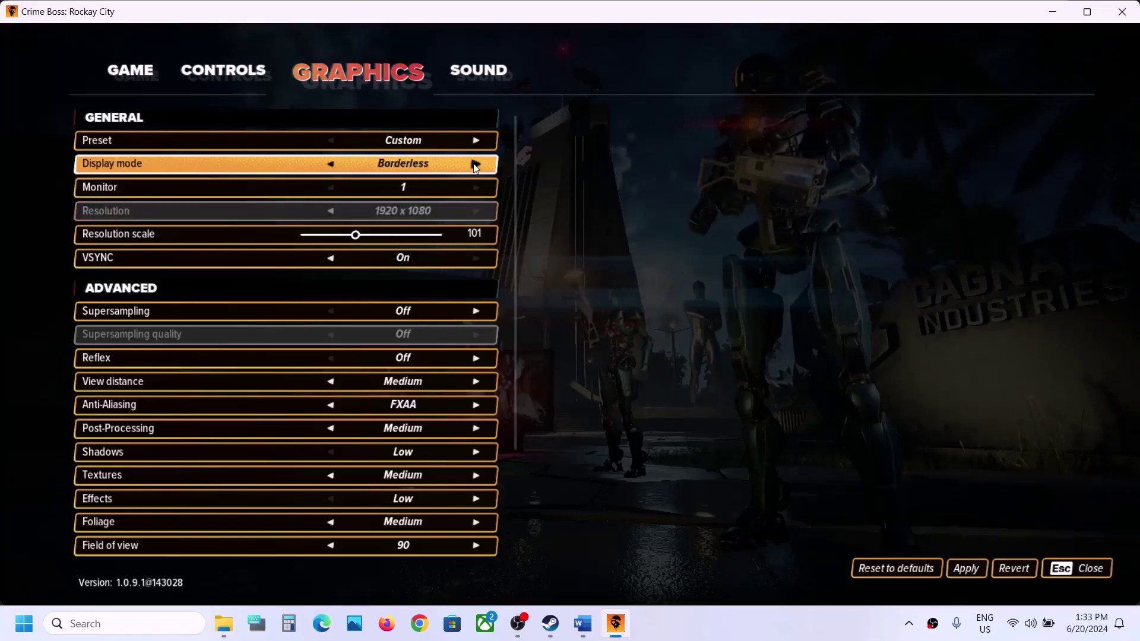
{"action": "left_click", "coordinate": [475, 166]}
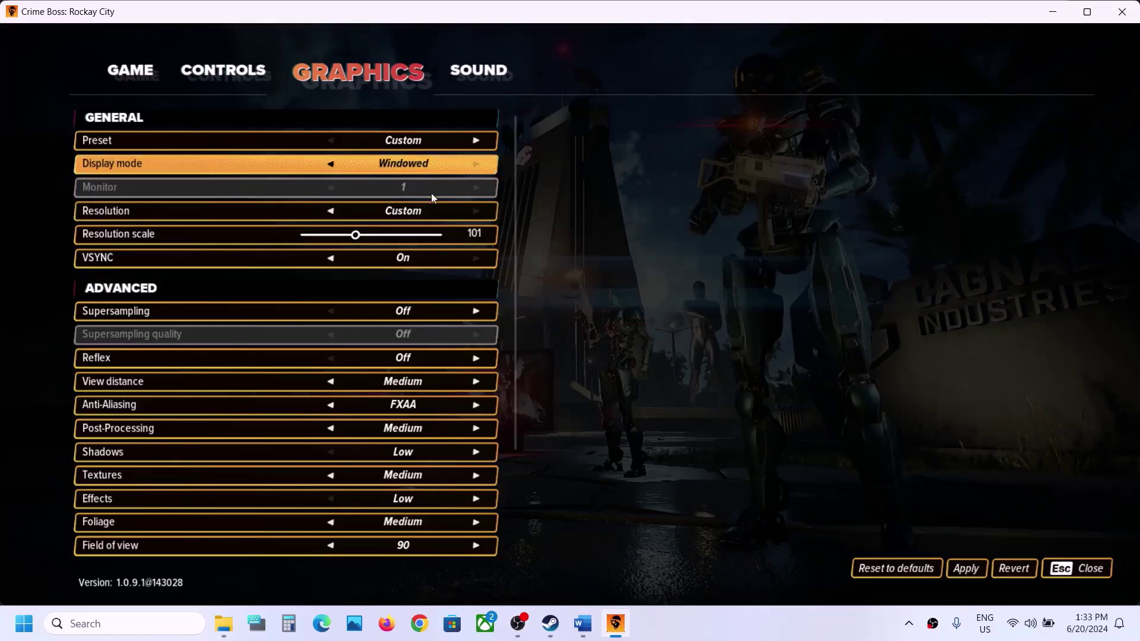
{"action": "left_click", "coordinate": [328, 211]}
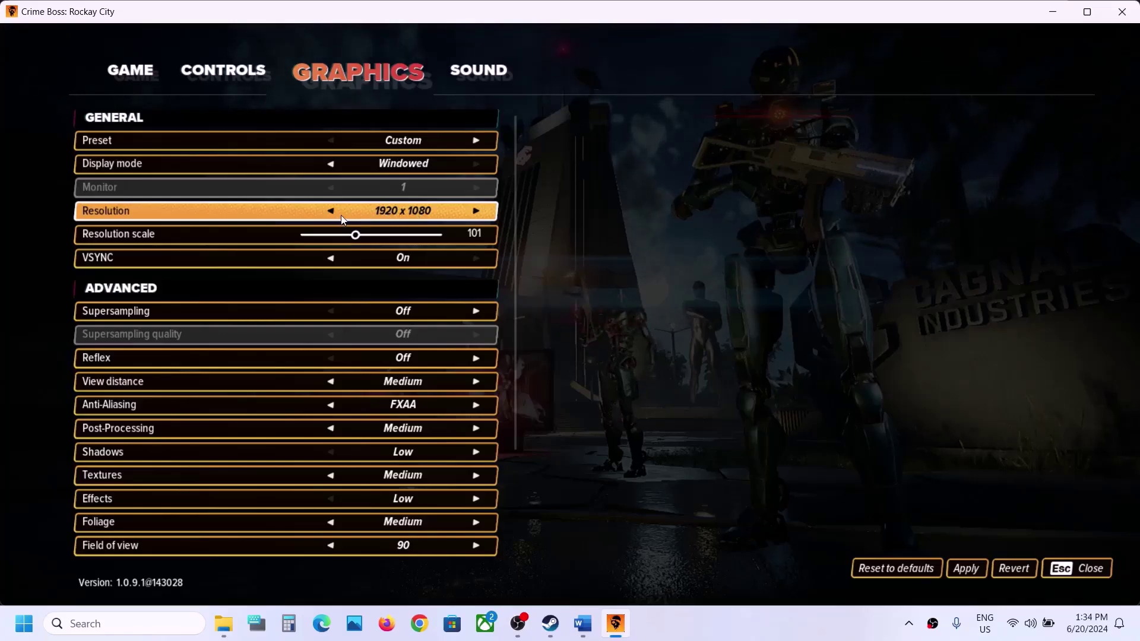
Raise View distance up to Ultra, set it back to Medium, then apply the graphics settings and close the options
{"action": "scroll", "coordinate": [421, 383], "scroll_direction": "down", "scroll_amount": 1}
{"action": "scroll", "coordinate": [420, 382], "scroll_direction": "down", "scroll_amount": 2}
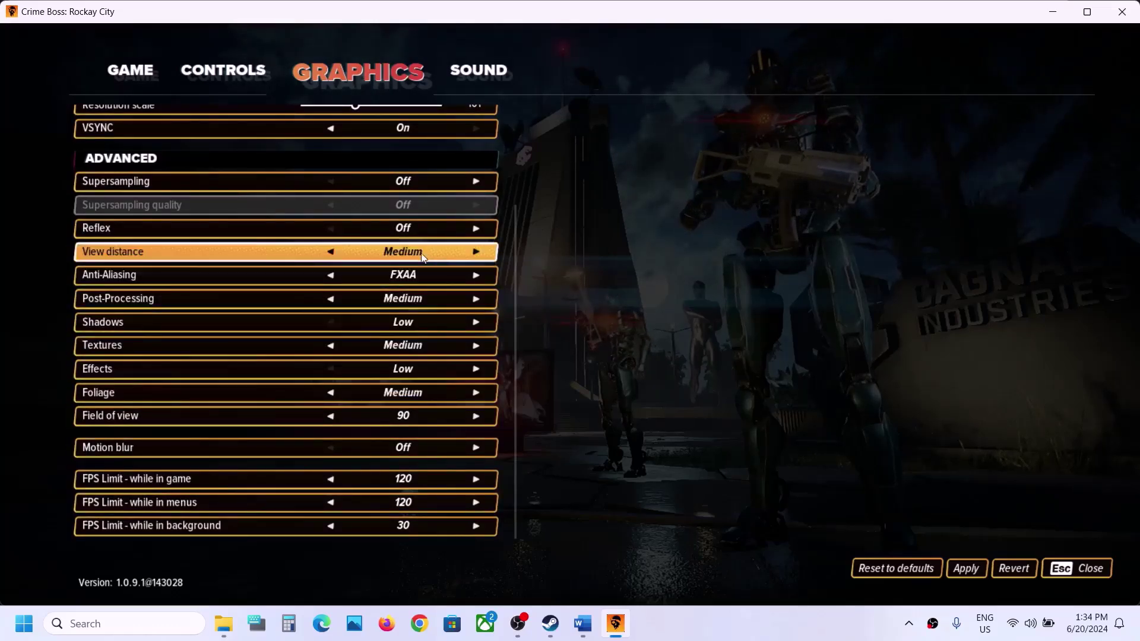
{"action": "left_click", "coordinate": [475, 252]}
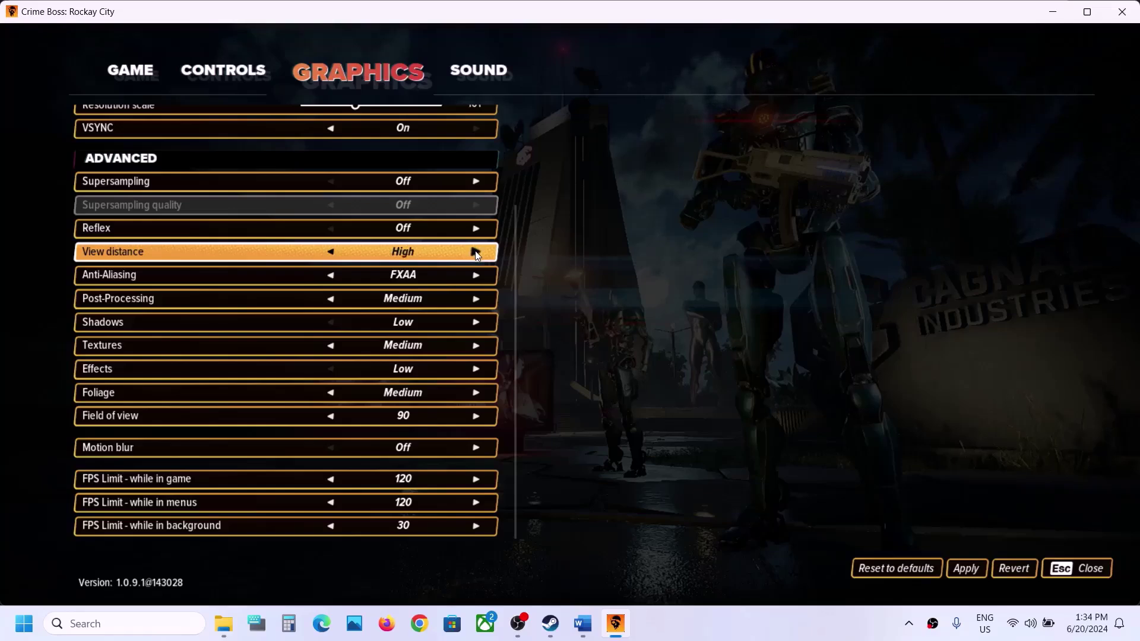
{"action": "left_click", "coordinate": [476, 252]}
{"action": "left_click", "coordinate": [476, 252]}
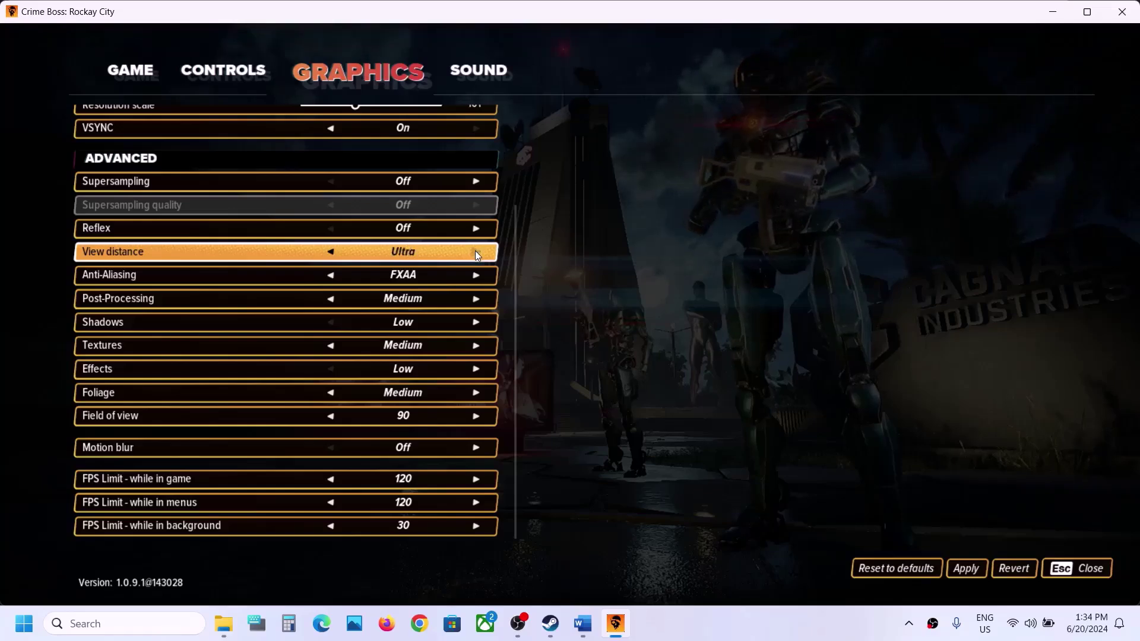
{"action": "left_click", "coordinate": [323, 253]}
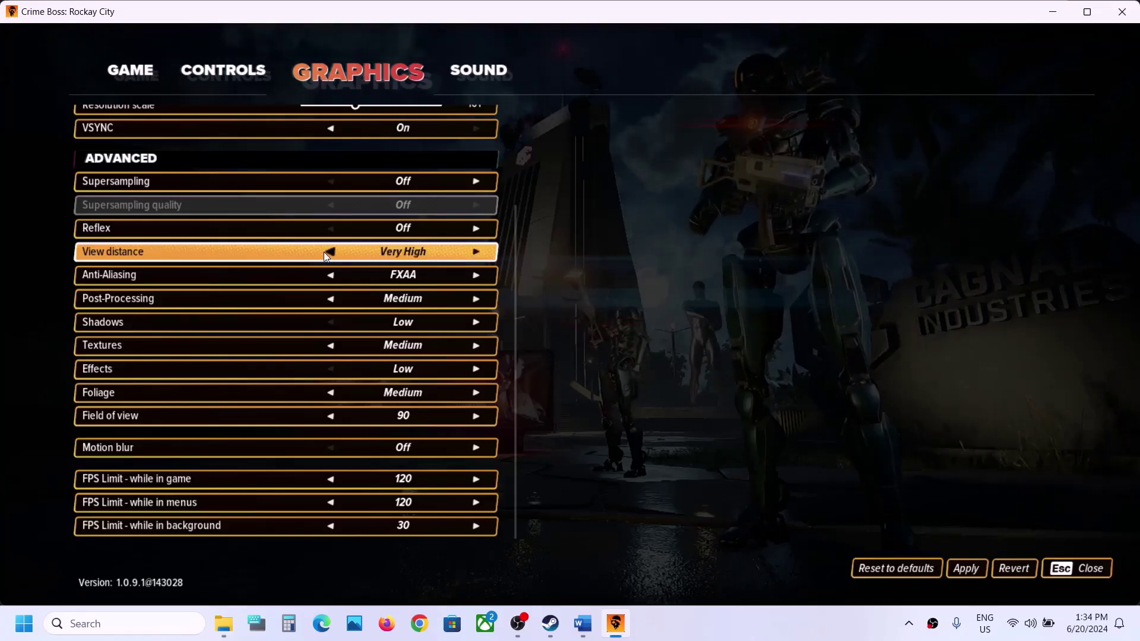
{"action": "left_click", "coordinate": [326, 252]}
{"action": "left_click", "coordinate": [326, 252]}
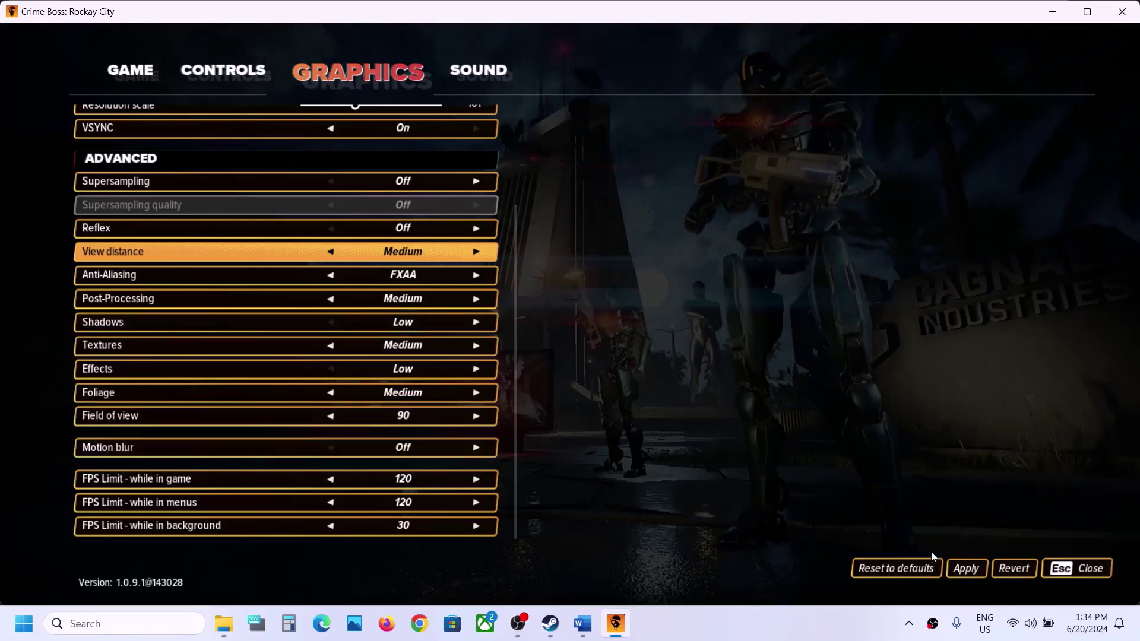
{"action": "left_click", "coordinate": [949, 562]}
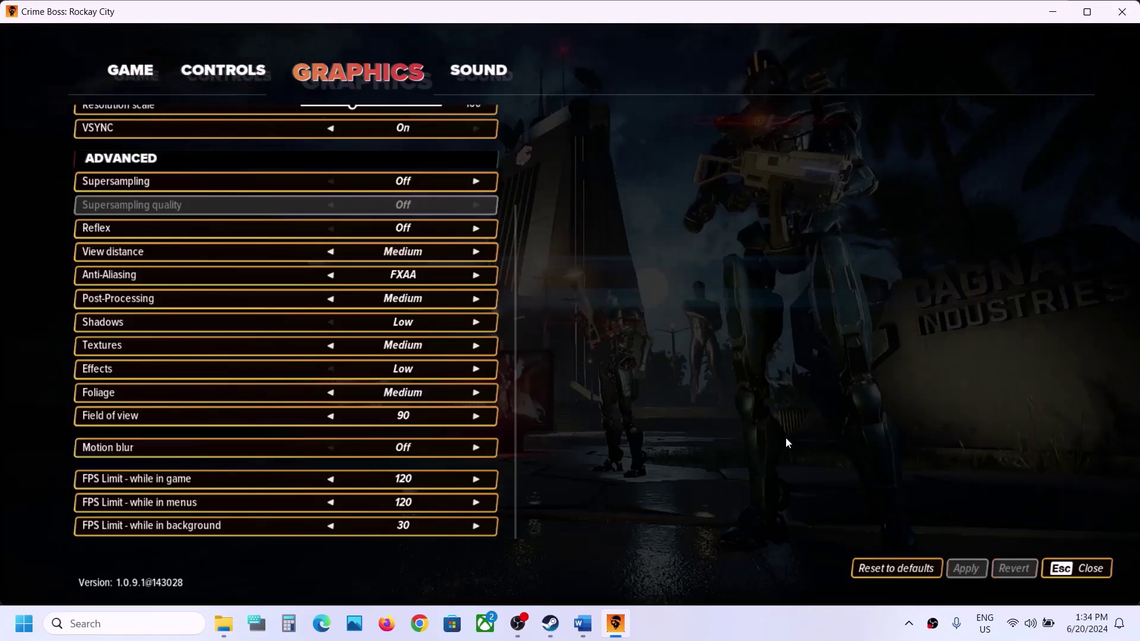
{"action": "key", "text": "Escape"}
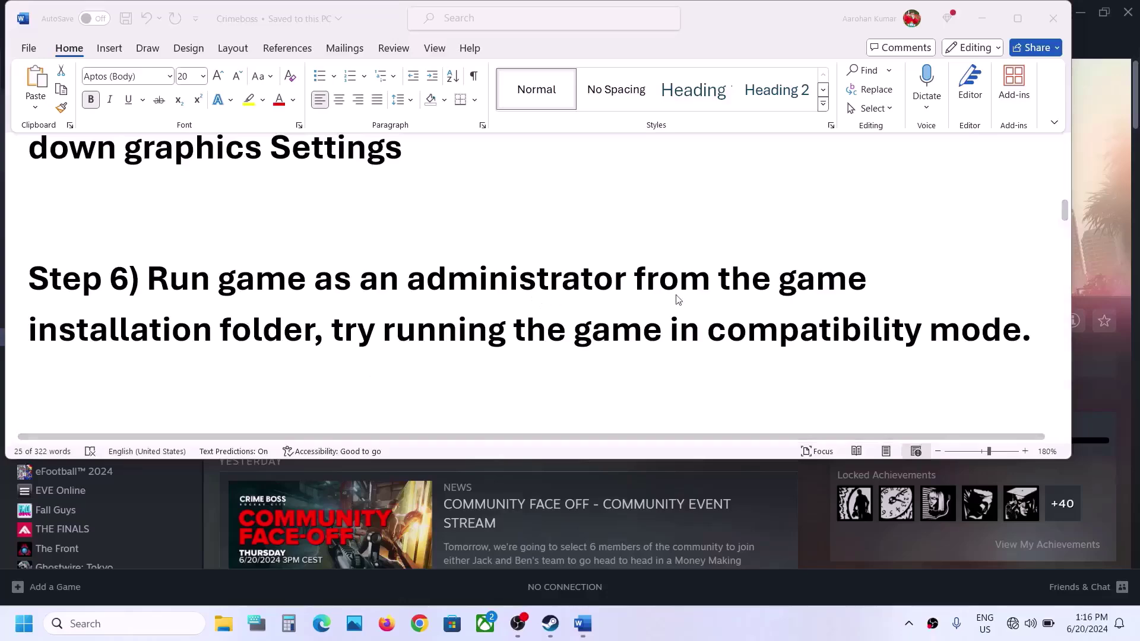
Put the Crimeboss document away and open the local files folder of Crime Boss: Rockay City from the Steam library
{"action": "left_click", "coordinate": [978, 19]}
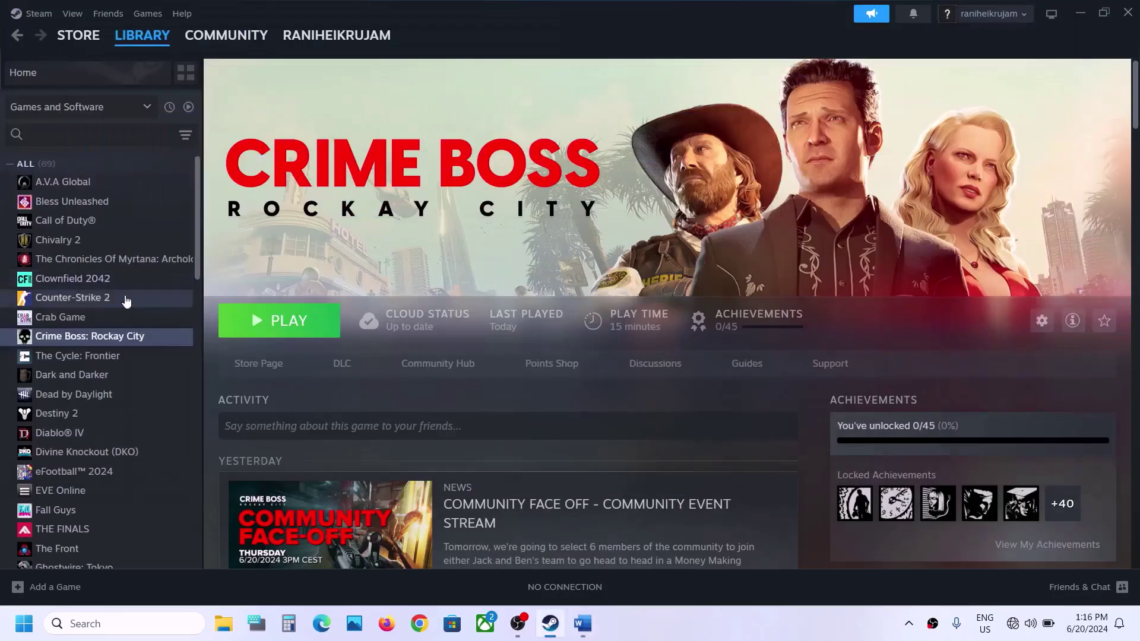
{"action": "right_click", "coordinate": [91, 346]}
{"action": "mouse_move", "coordinate": [145, 431]}
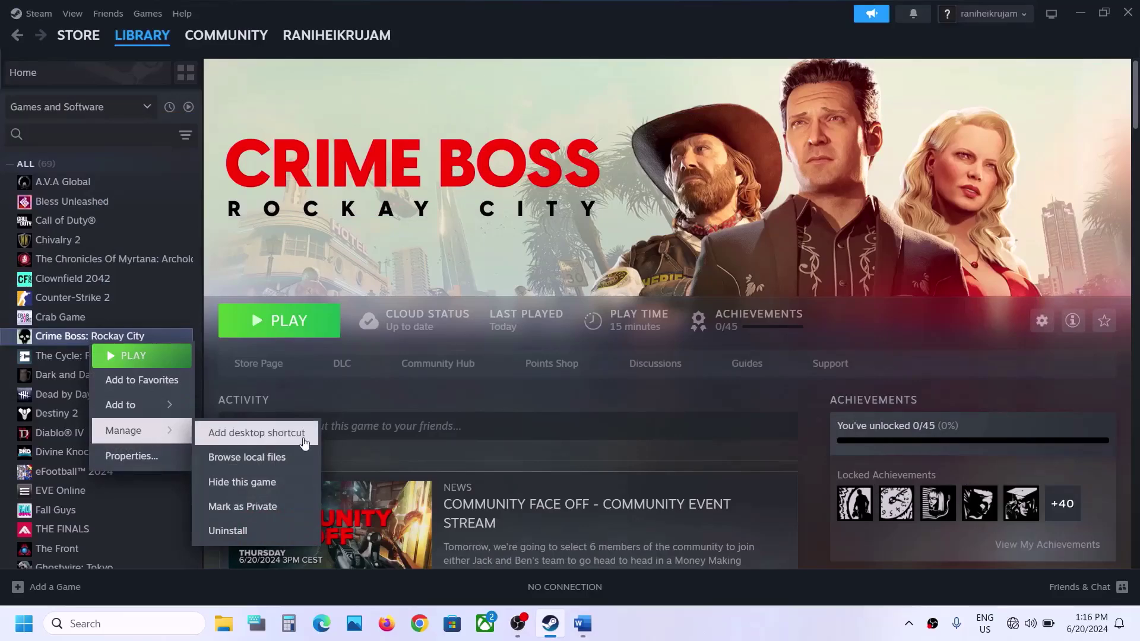
{"action": "left_click", "coordinate": [275, 456]}
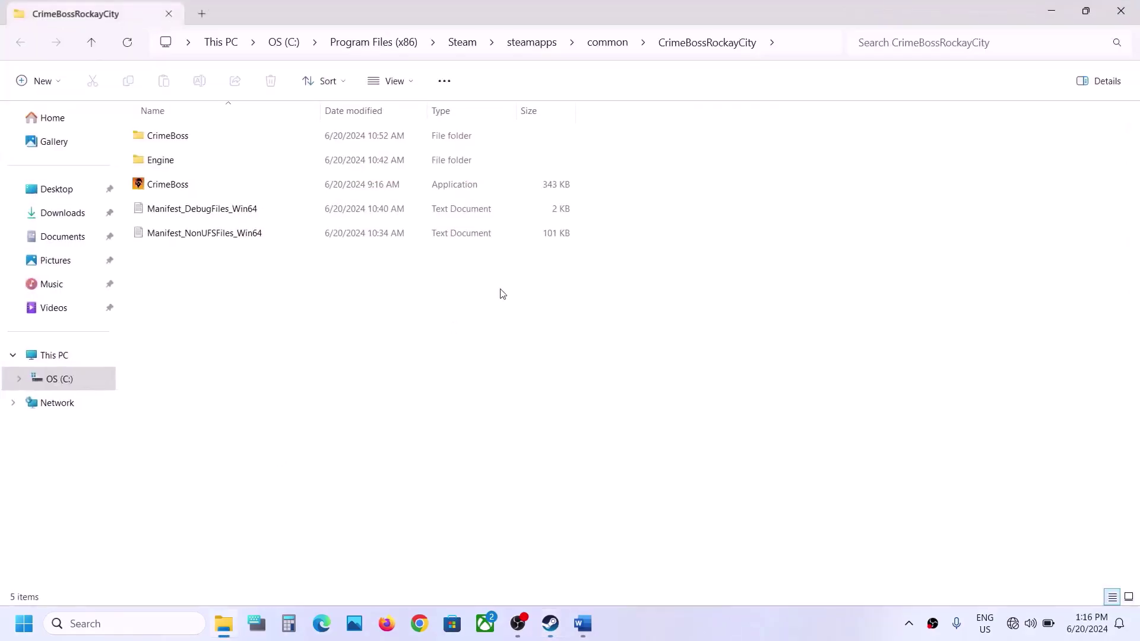
Set the CrimeBoss application to run as an administrator in its compatibility properties and save the change
{"action": "right_click", "coordinate": [159, 193]}
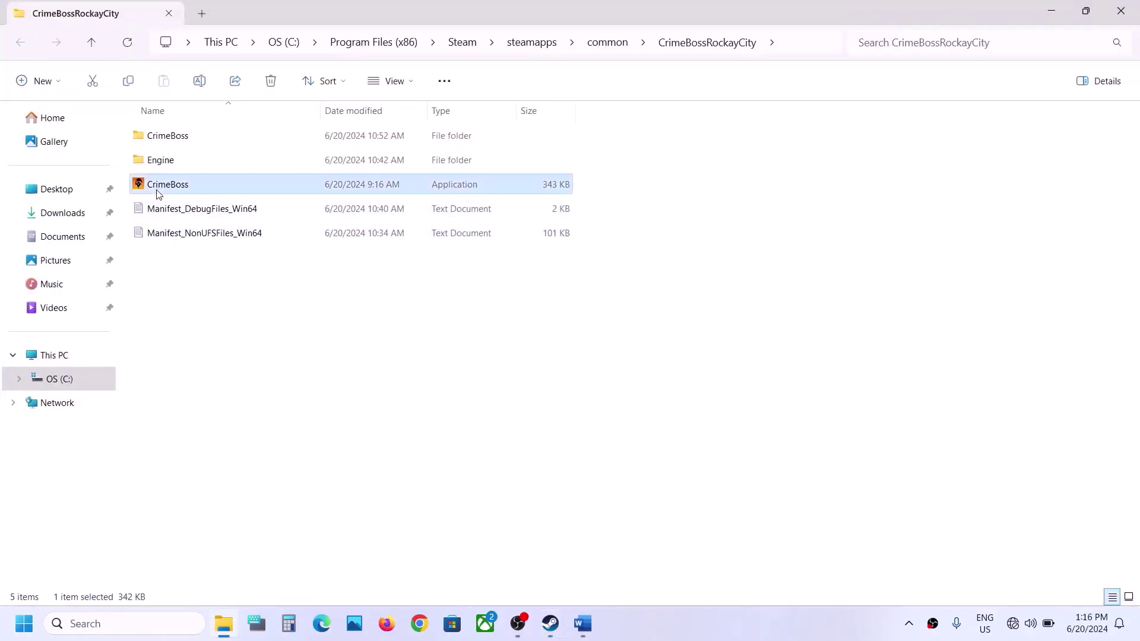
{"action": "left_click", "coordinate": [213, 406]}
{"action": "left_click_drag", "start_coordinate": [365, 197], "coordinate": [602, 152]}
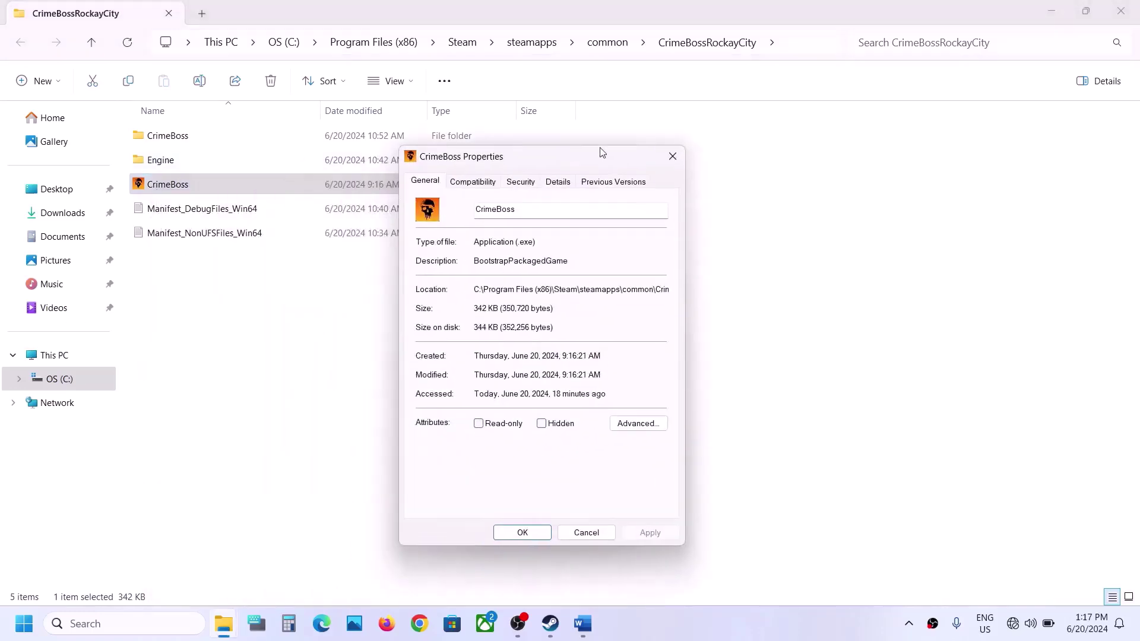
{"action": "left_click", "coordinate": [491, 182]}
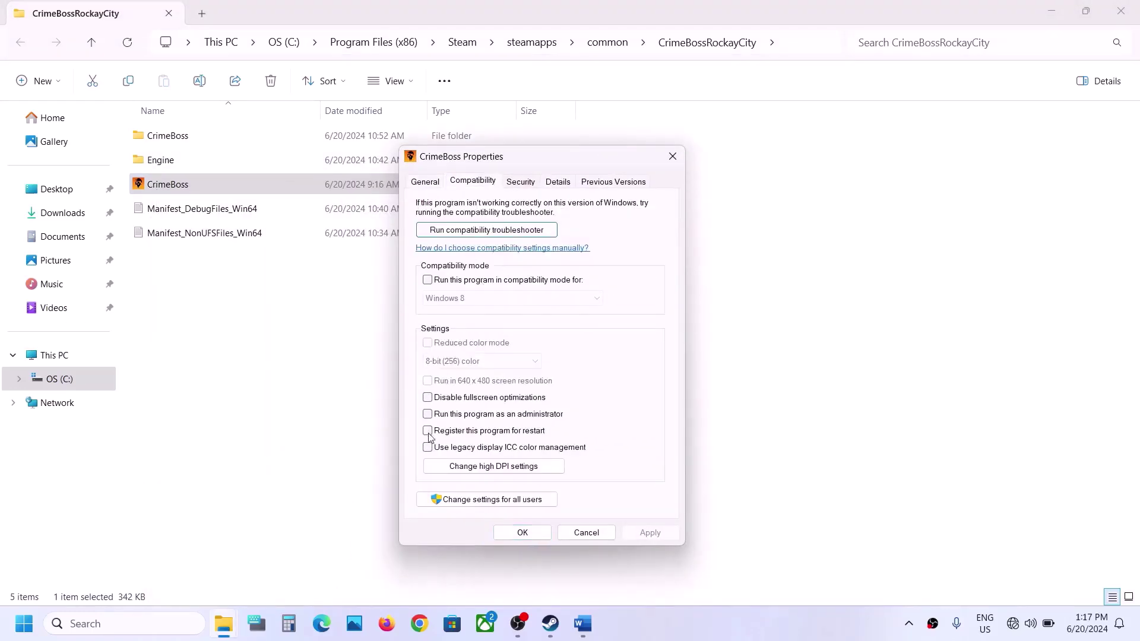
{"action": "left_click", "coordinate": [427, 415]}
{"action": "left_click", "coordinate": [660, 539]}
{"action": "left_click", "coordinate": [529, 538]}
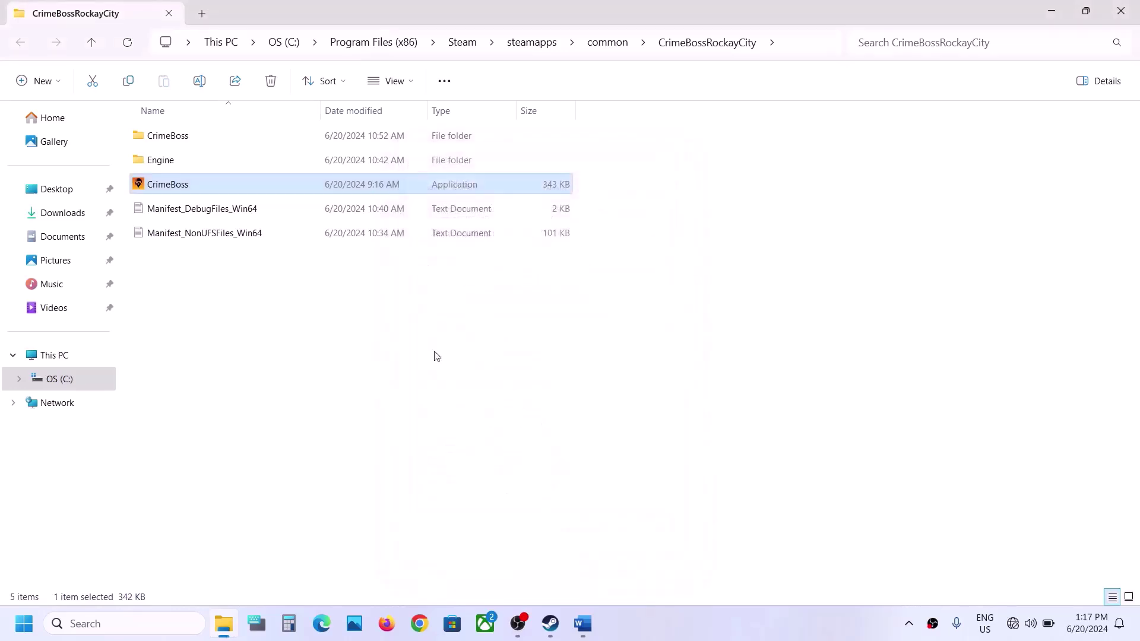
Enable compatibility mode for Windows 8 in the CrimeBoss application's properties and save the change
{"action": "right_click", "coordinate": [208, 183]}
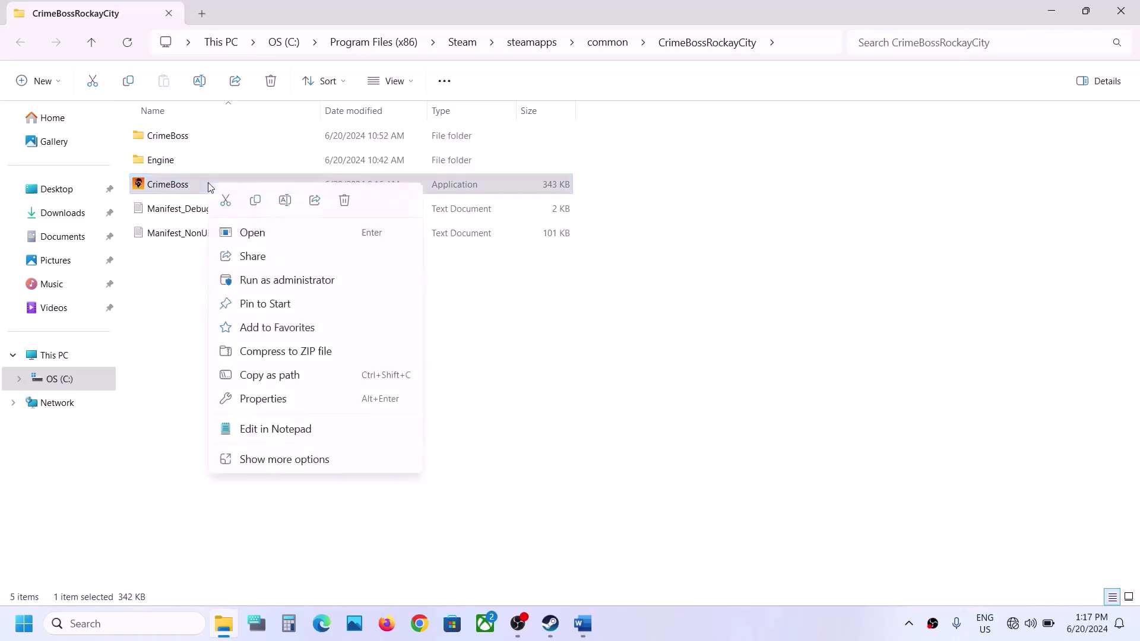
{"action": "left_click", "coordinate": [272, 397]}
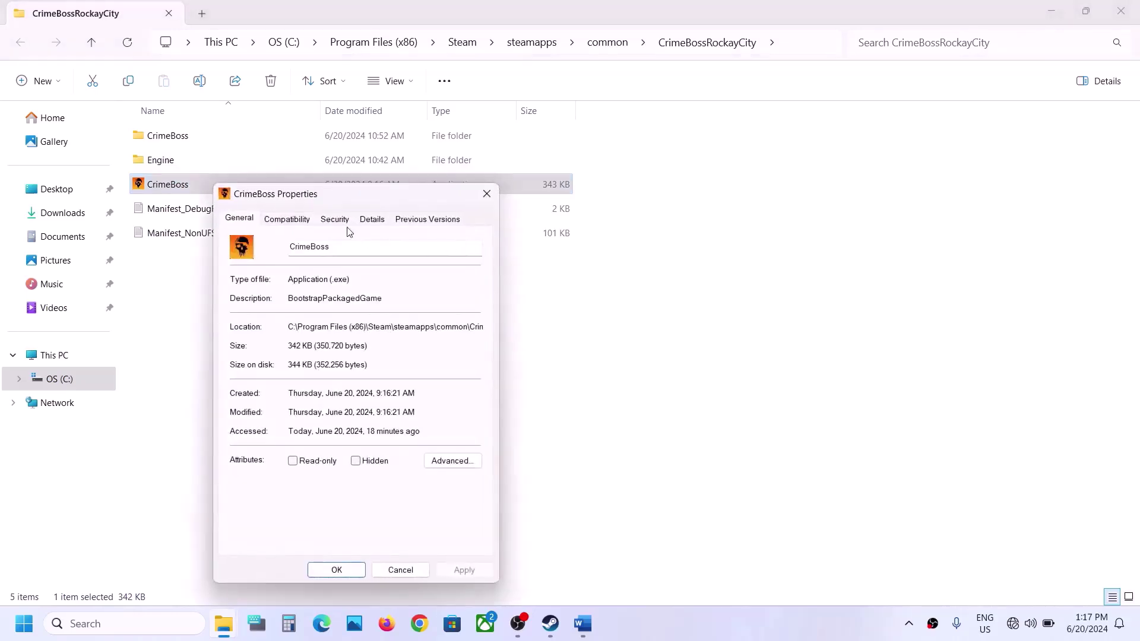
{"action": "left_click", "coordinate": [286, 219]}
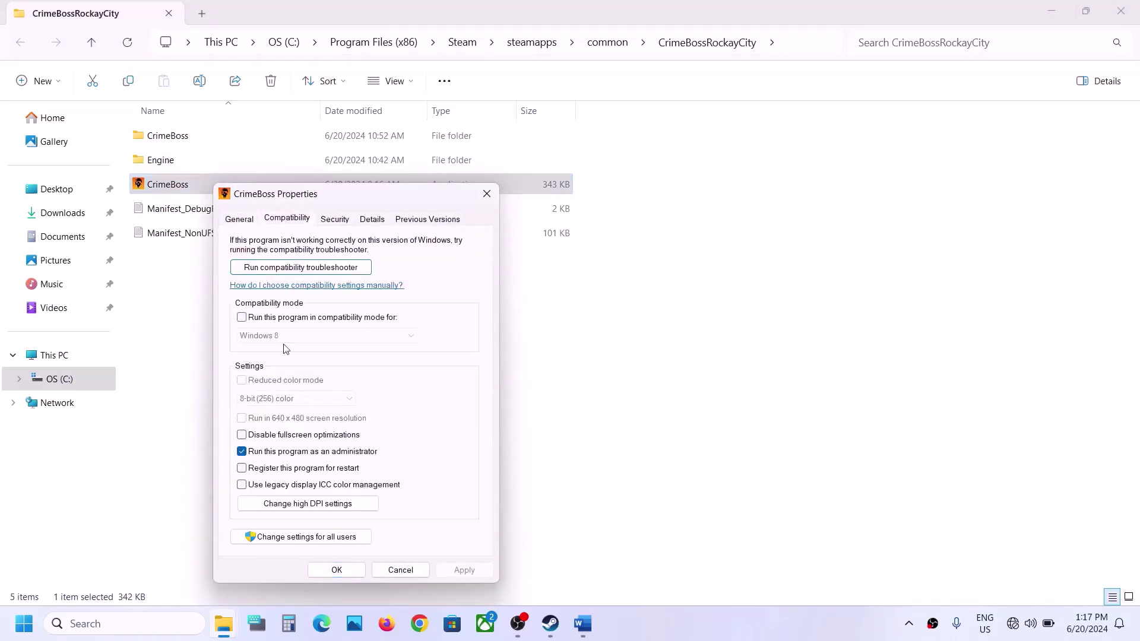
{"action": "left_click", "coordinate": [243, 318]}
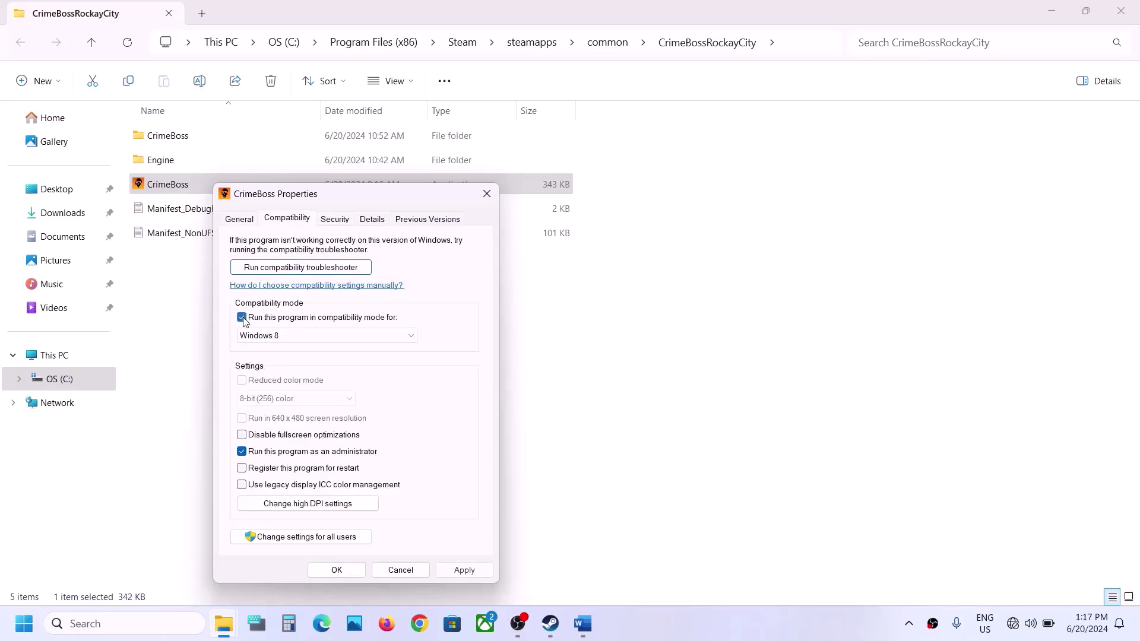
{"action": "left_click", "coordinate": [333, 335]}
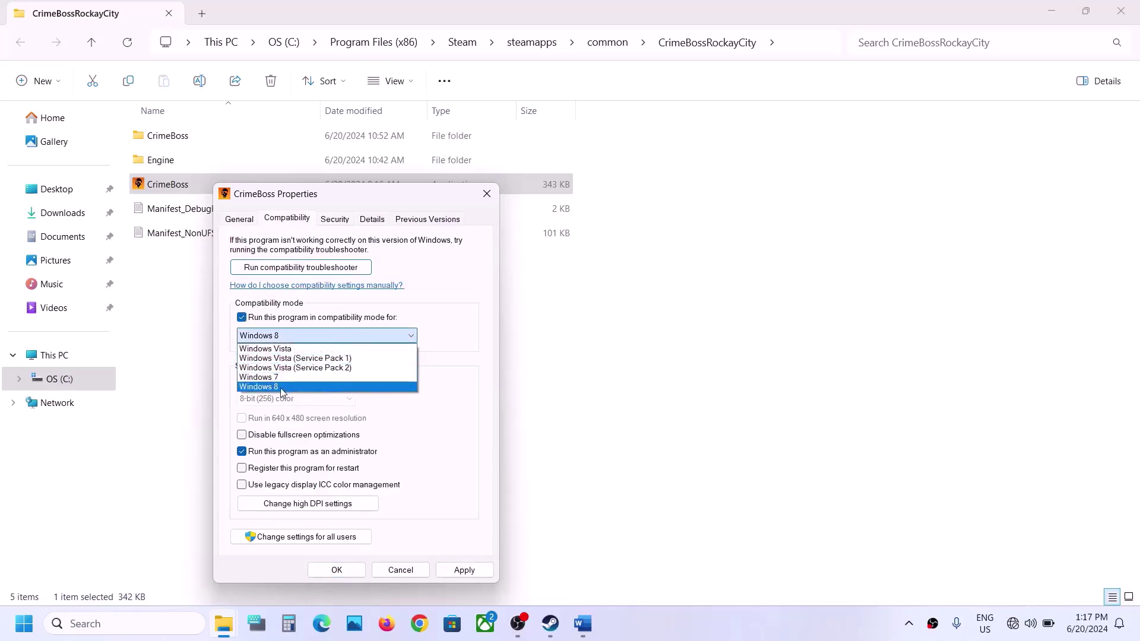
{"action": "left_click", "coordinate": [281, 387]}
{"action": "left_click", "coordinate": [451, 571]}
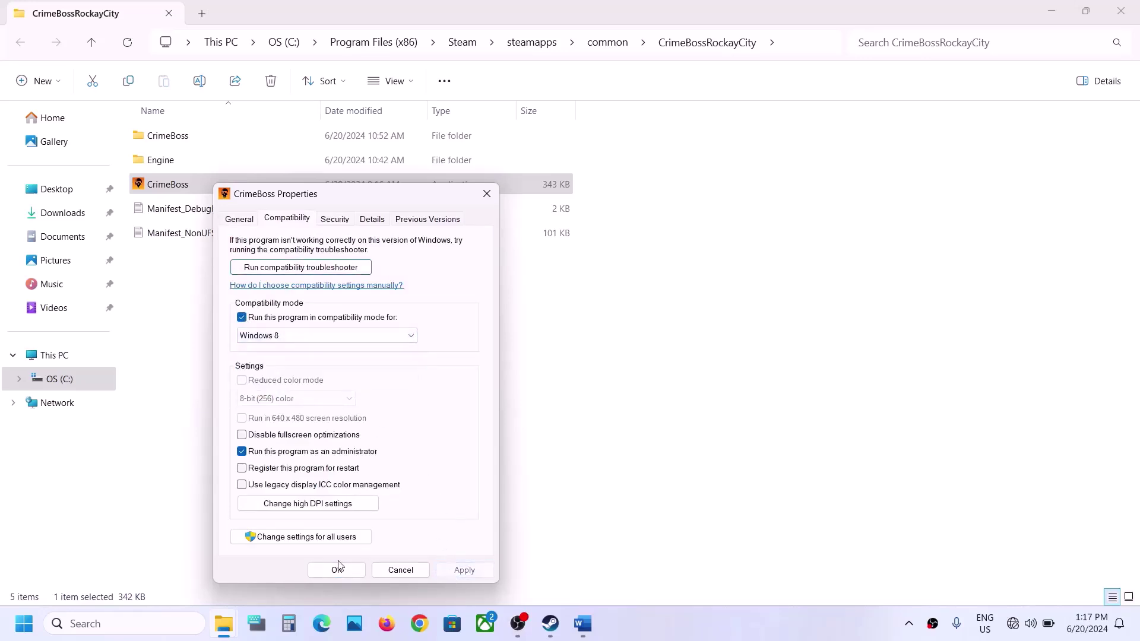
{"action": "left_click", "coordinate": [337, 569]}
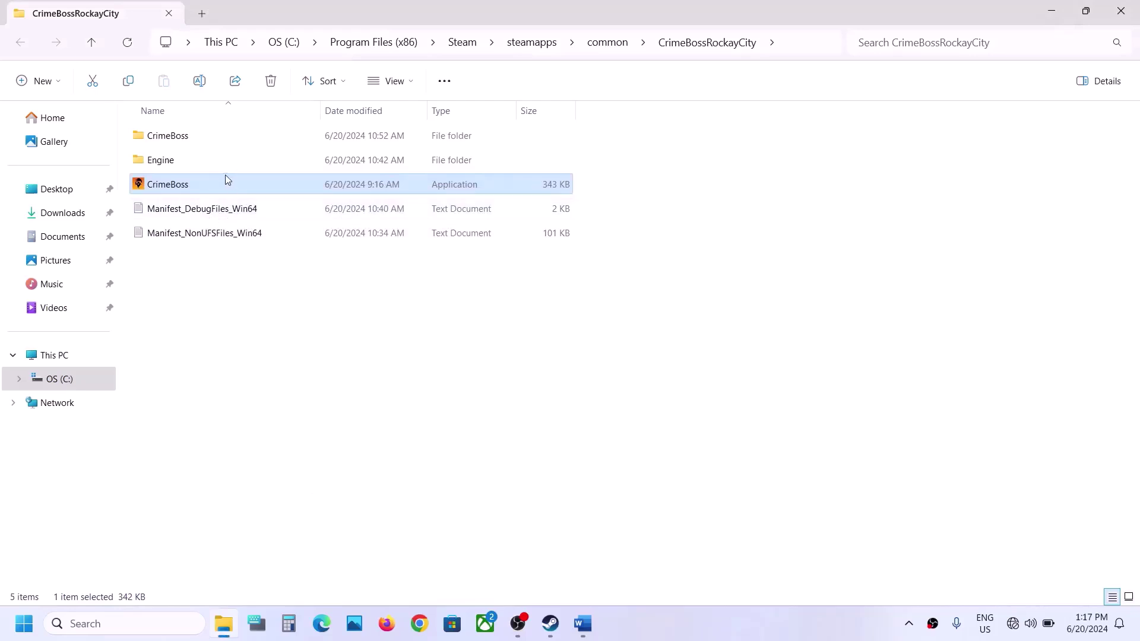
Switch the CrimeBoss application's compatibility mode to Windows 7 in its properties and save the change
{"action": "right_click", "coordinate": [208, 192]}
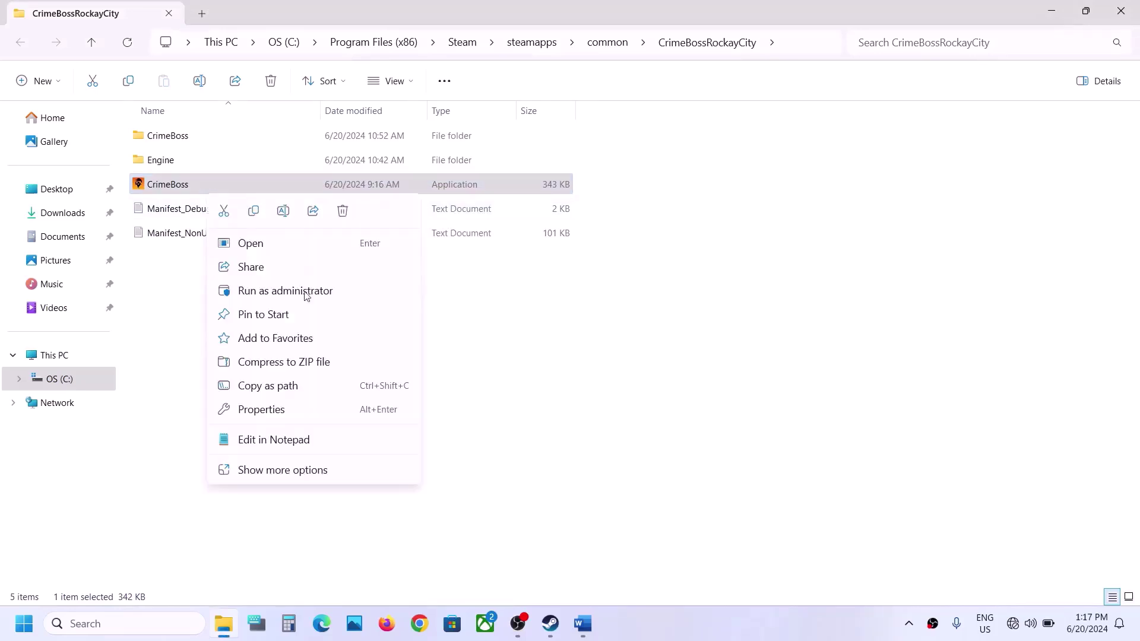
{"action": "left_click", "coordinate": [269, 408]}
{"action": "left_click", "coordinate": [284, 230]}
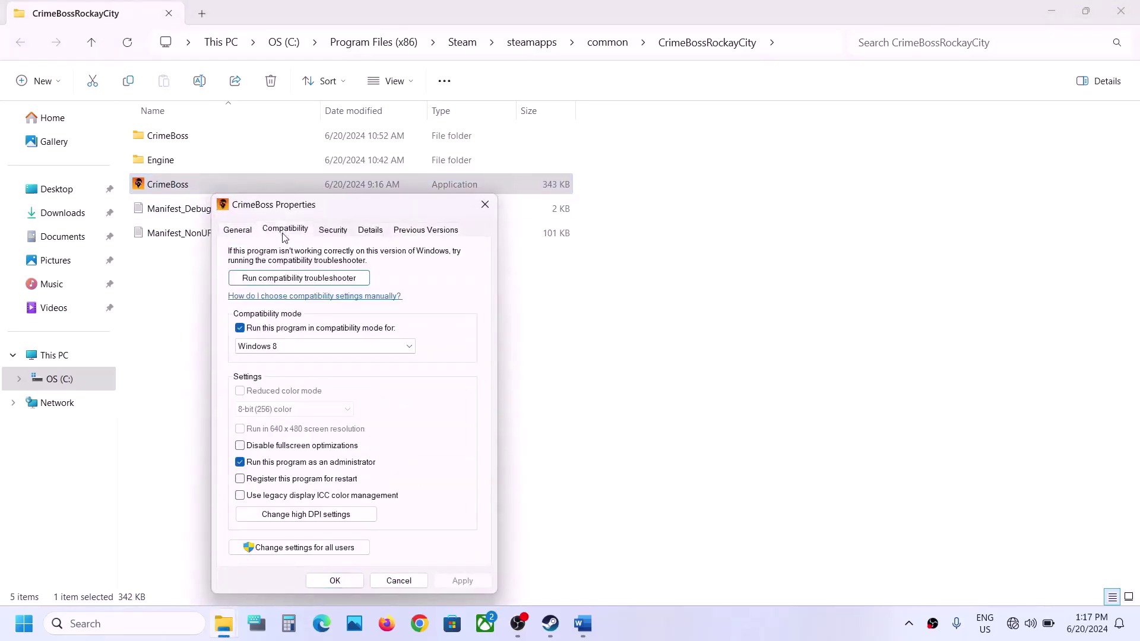
{"action": "left_click", "coordinate": [286, 346]}
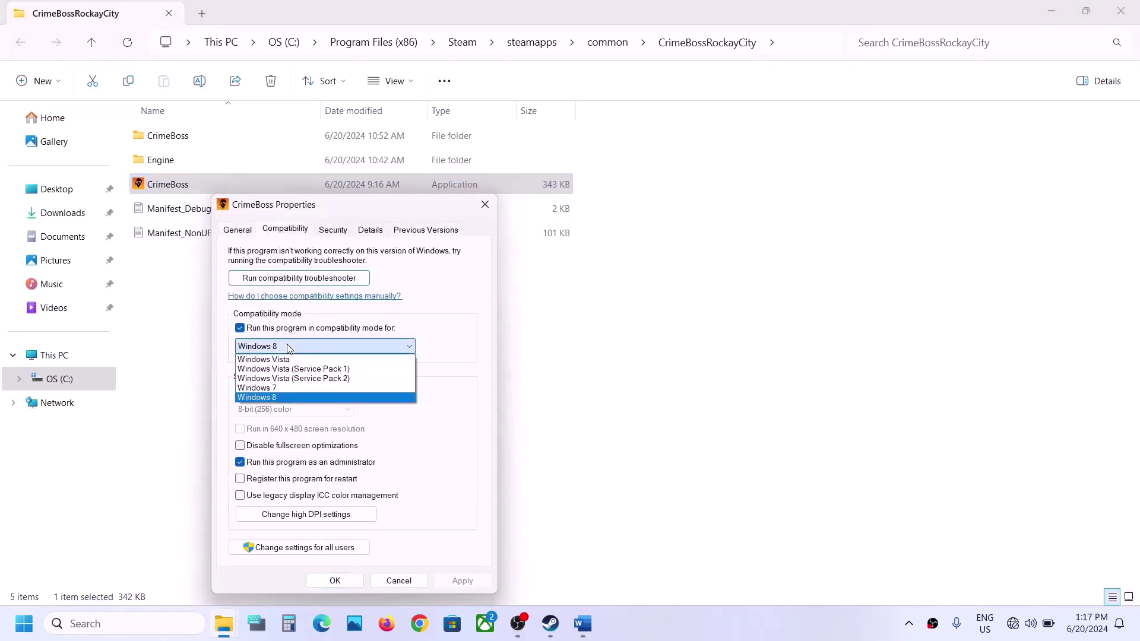
{"action": "left_click", "coordinate": [265, 389]}
{"action": "left_click", "coordinate": [446, 580]}
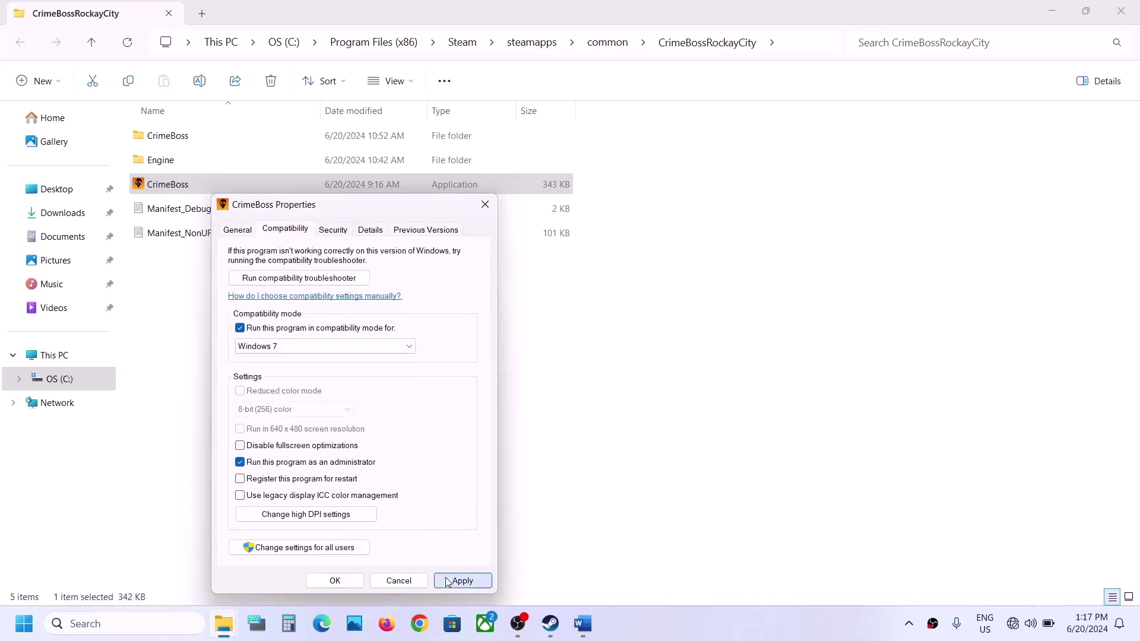
{"action": "left_click", "coordinate": [332, 579]}
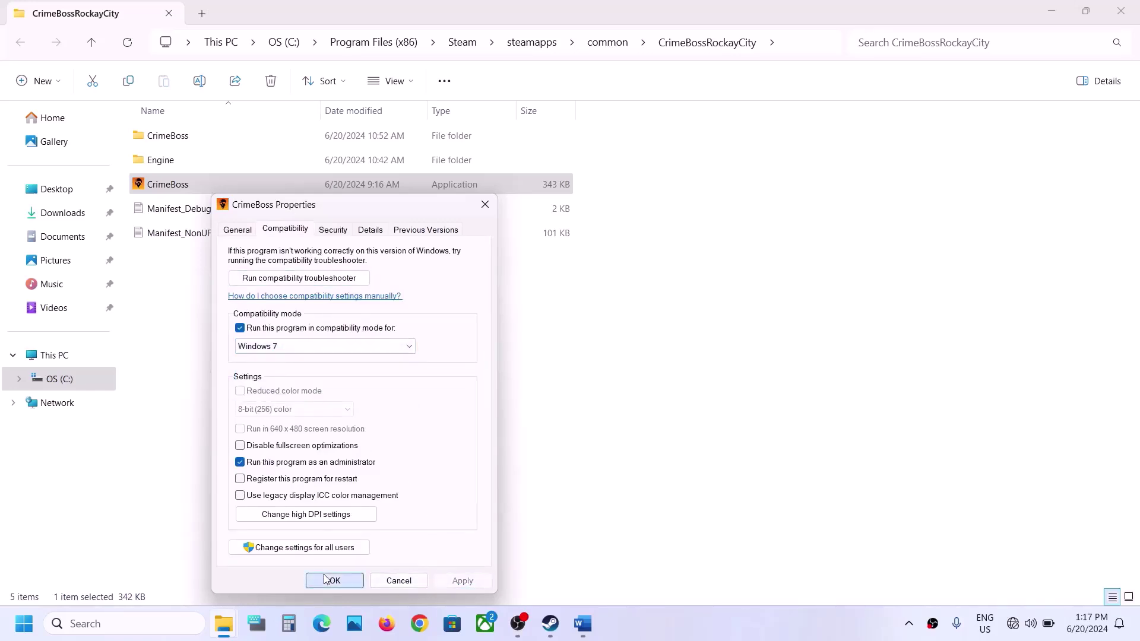
Disable fullscreen optimizations in the CrimeBoss application's compatibility properties and save the change
{"action": "right_click", "coordinate": [186, 185]}
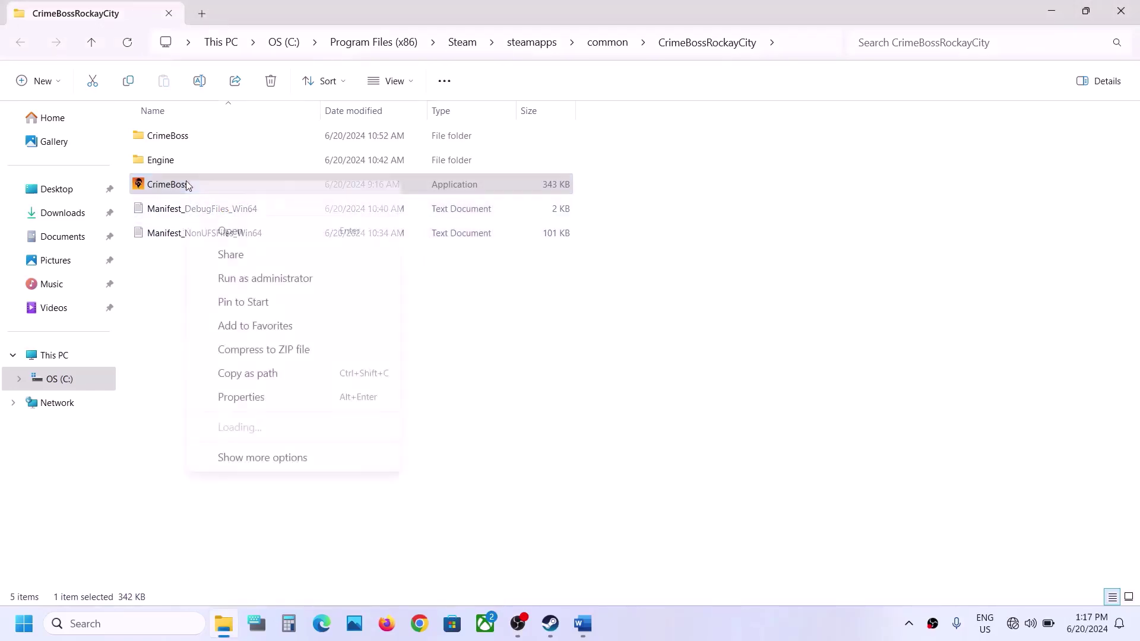
{"action": "left_click", "coordinate": [254, 395]}
{"action": "left_click", "coordinate": [265, 217]}
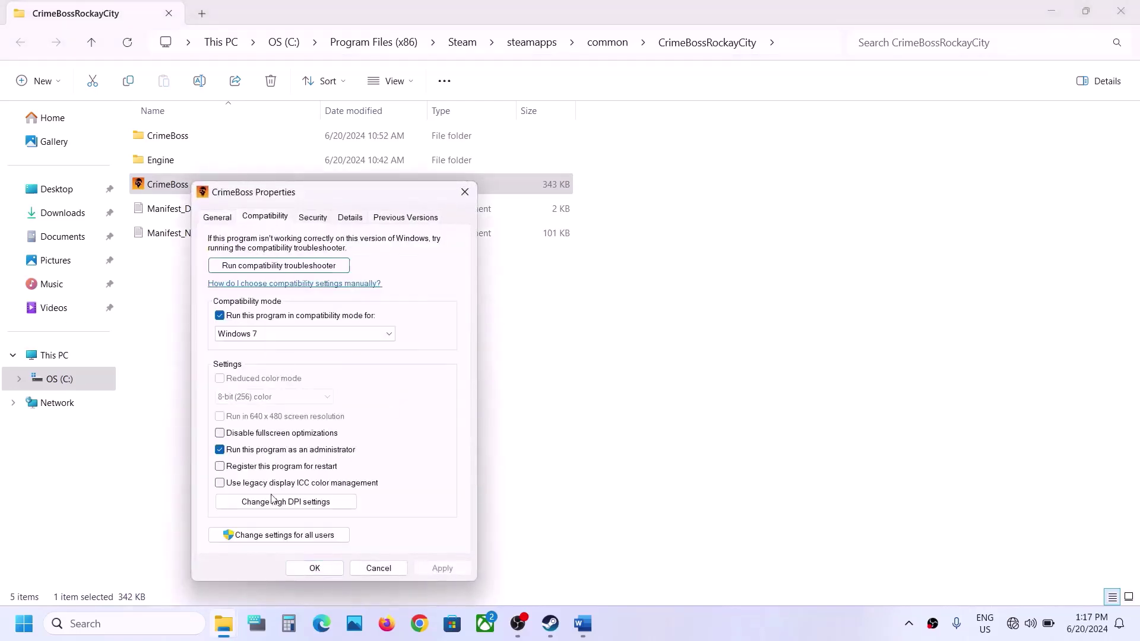
{"action": "left_click", "coordinate": [221, 432]}
{"action": "left_click", "coordinate": [442, 568]}
{"action": "left_click", "coordinate": [314, 568]}
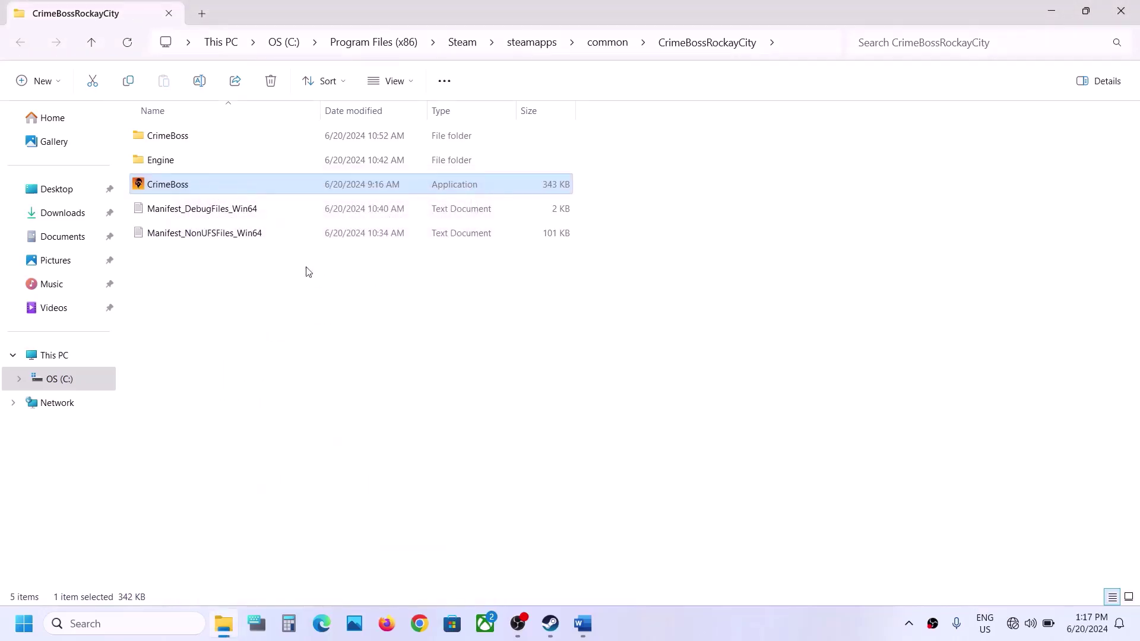
Open the Win64 folder under Binaries inside the CrimeBoss game folder
{"action": "left_click", "coordinate": [185, 143]}
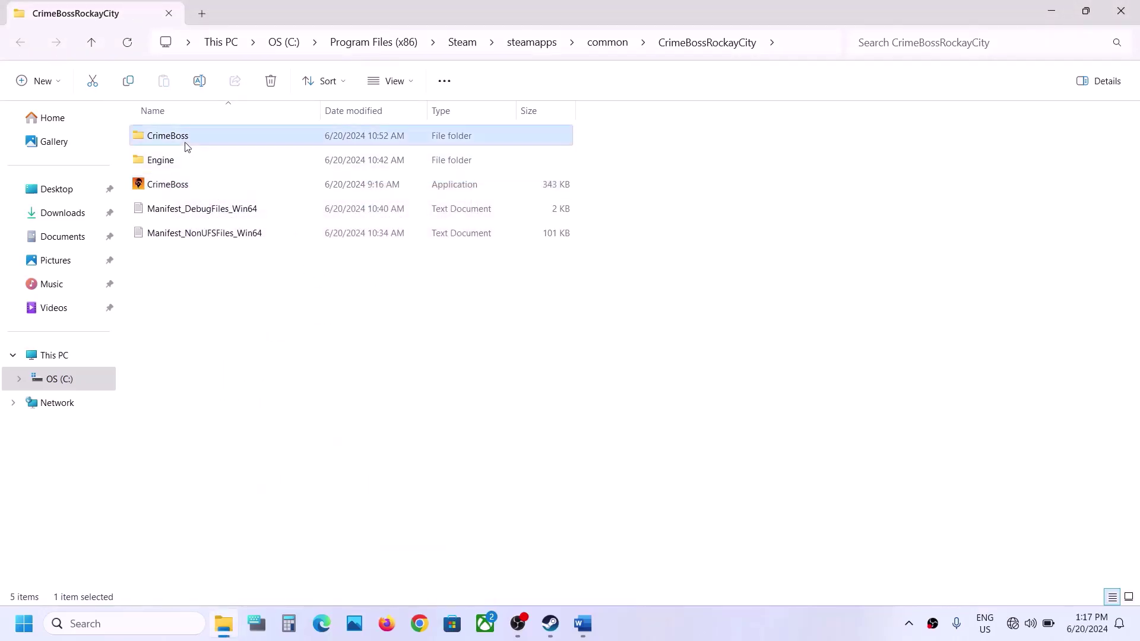
{"action": "double_click", "coordinate": [190, 142]}
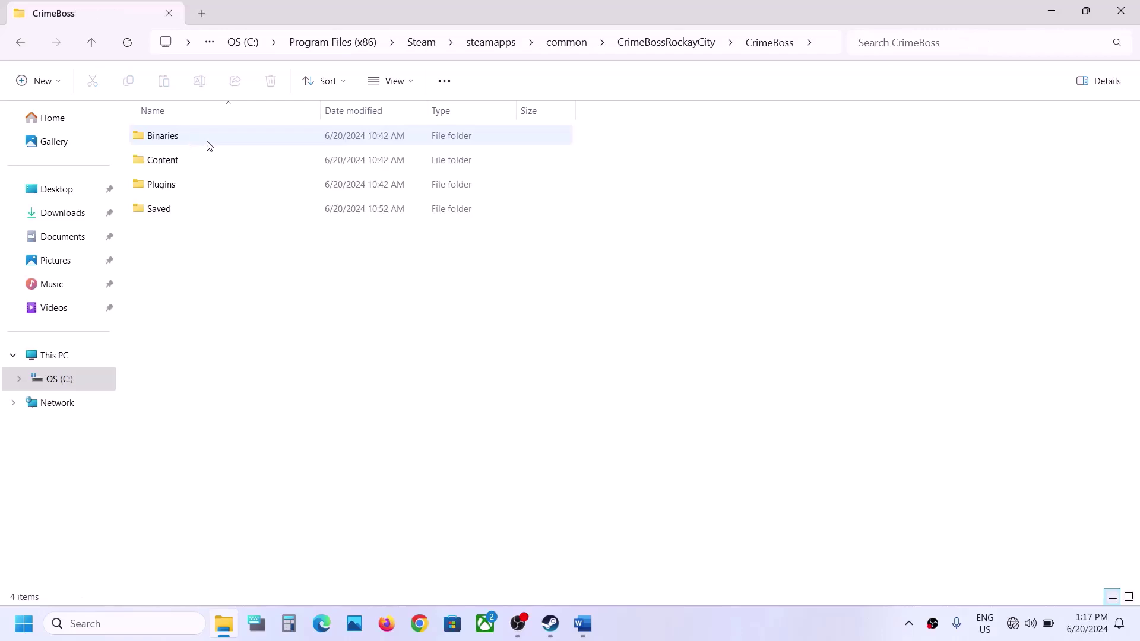
{"action": "double_click", "coordinate": [204, 143]}
{"action": "double_click", "coordinate": [205, 143]}
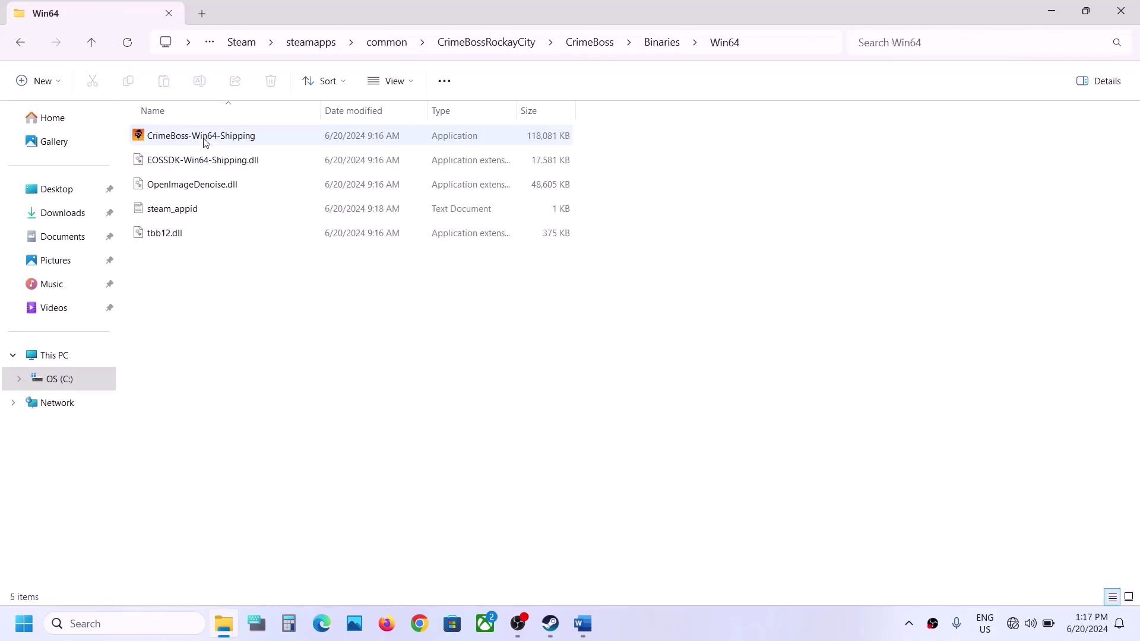
Set CrimeBoss-Win64-Shipping to run as an administrator in its compatibility properties and apply the change
{"action": "left_click", "coordinate": [259, 142]}
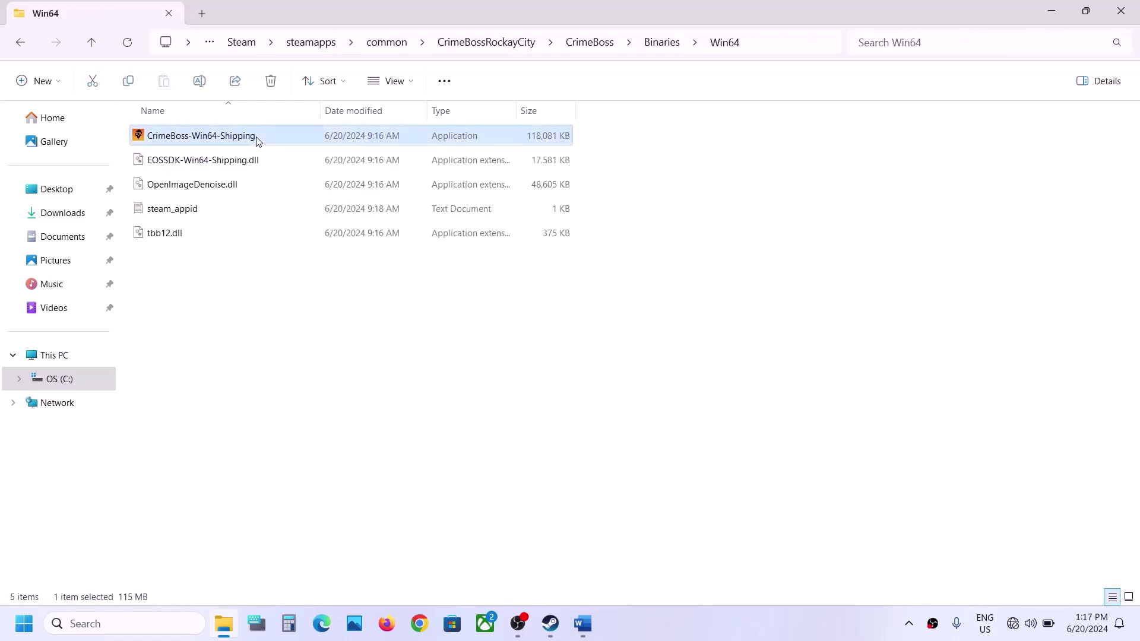
{"action": "right_click", "coordinate": [258, 142]}
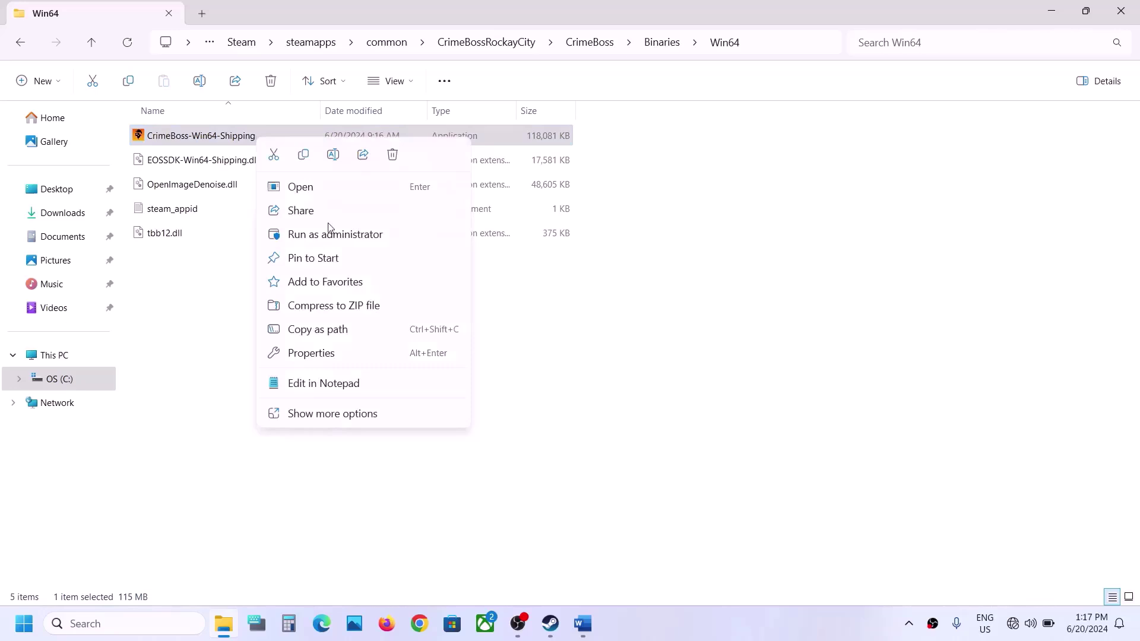
{"action": "left_click", "coordinate": [308, 353]}
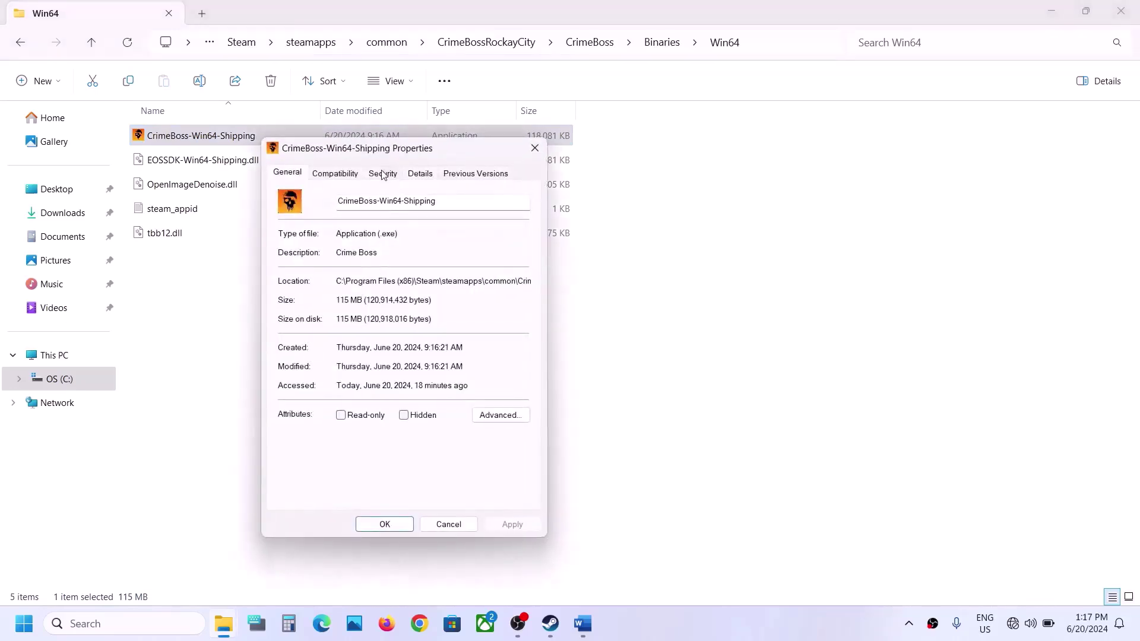
{"action": "left_click", "coordinate": [342, 178]}
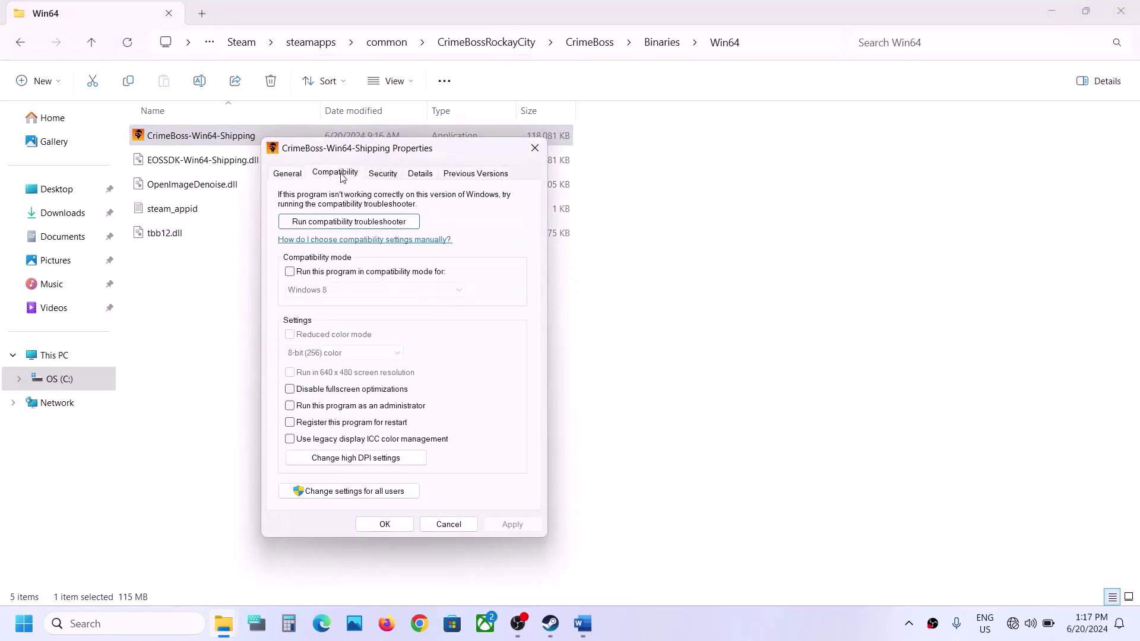
{"action": "left_click", "coordinate": [291, 407]}
{"action": "left_click", "coordinate": [510, 521]}
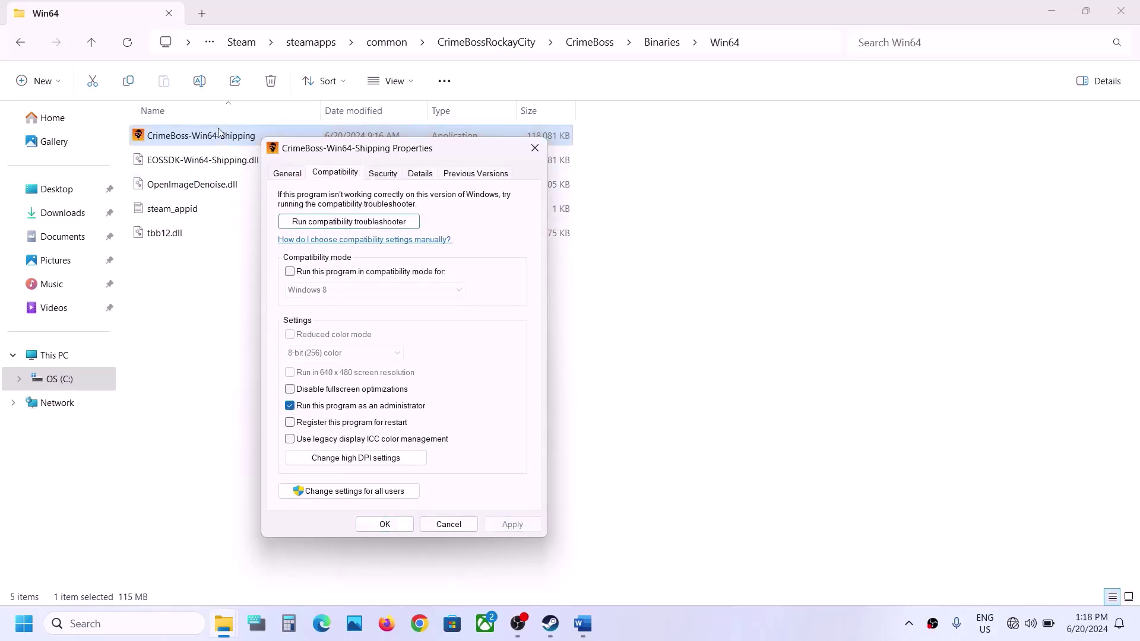
Enable compatibility mode for Windows 8 on CrimeBoss-Win64-Shipping and apply it, then switch the mode to Windows 7 and apply again
{"action": "left_click", "coordinate": [290, 273]}
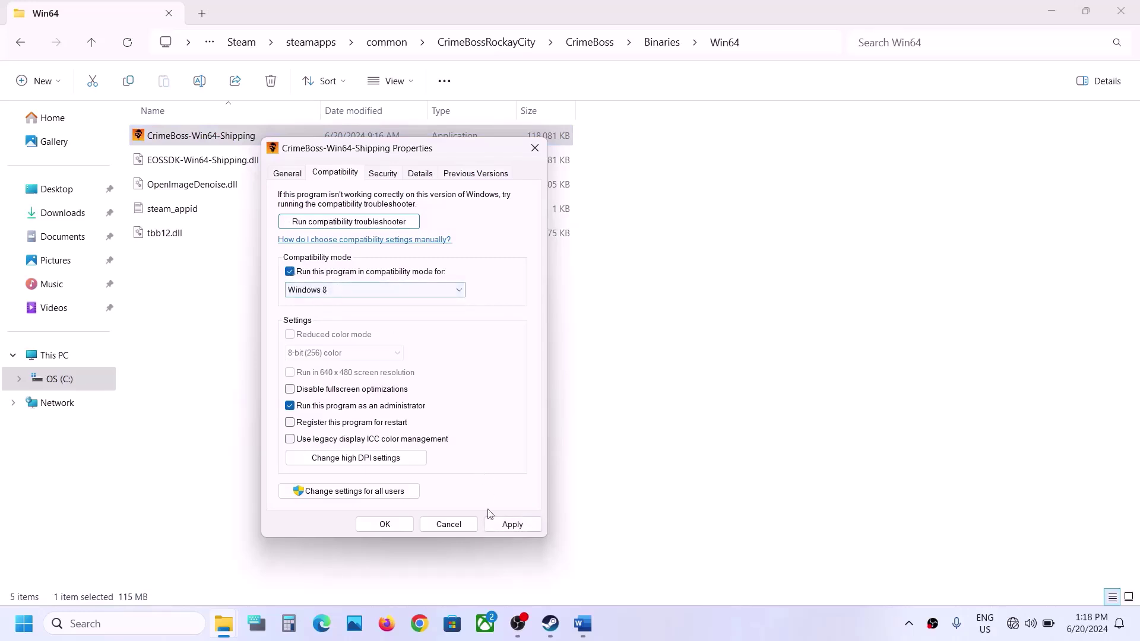
{"action": "left_click", "coordinate": [509, 524]}
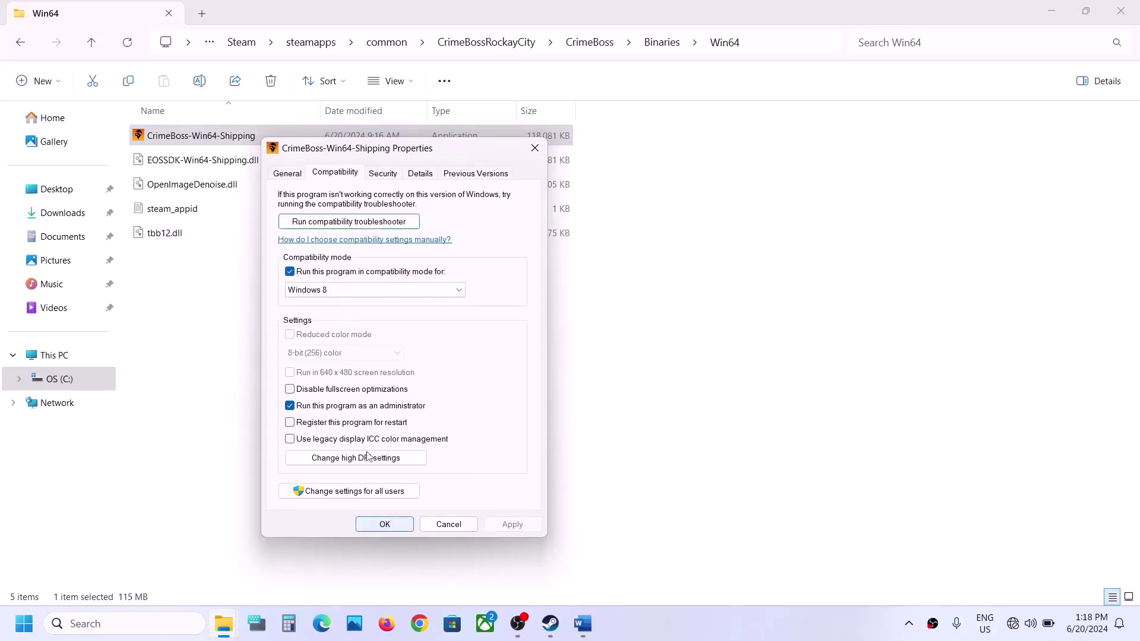
{"action": "left_click", "coordinate": [341, 291]}
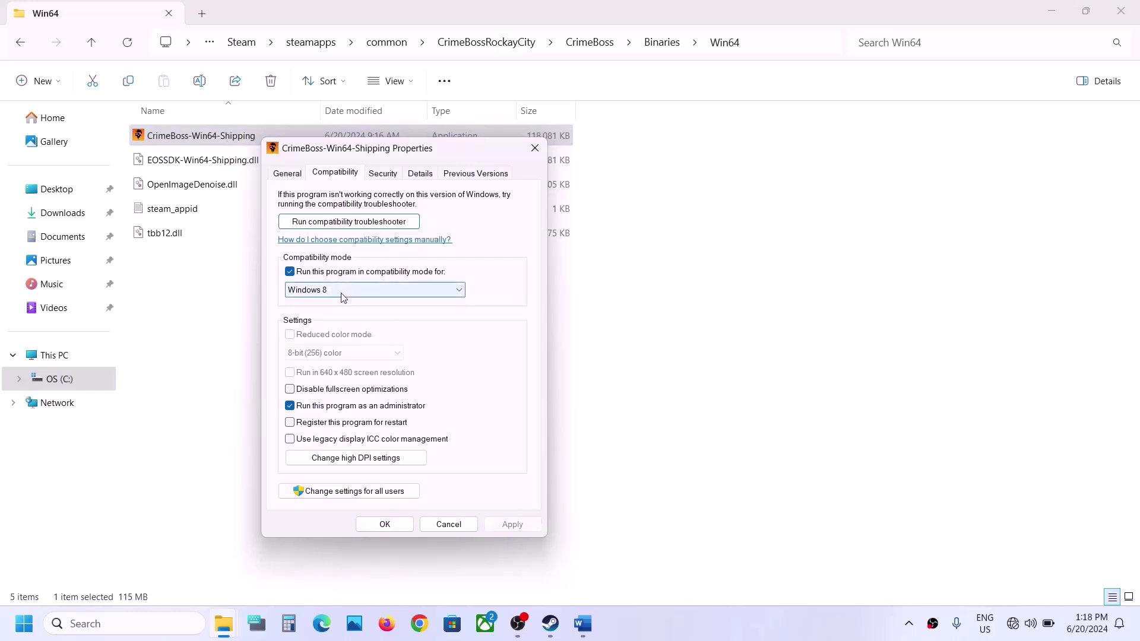
{"action": "left_click", "coordinate": [319, 334]}
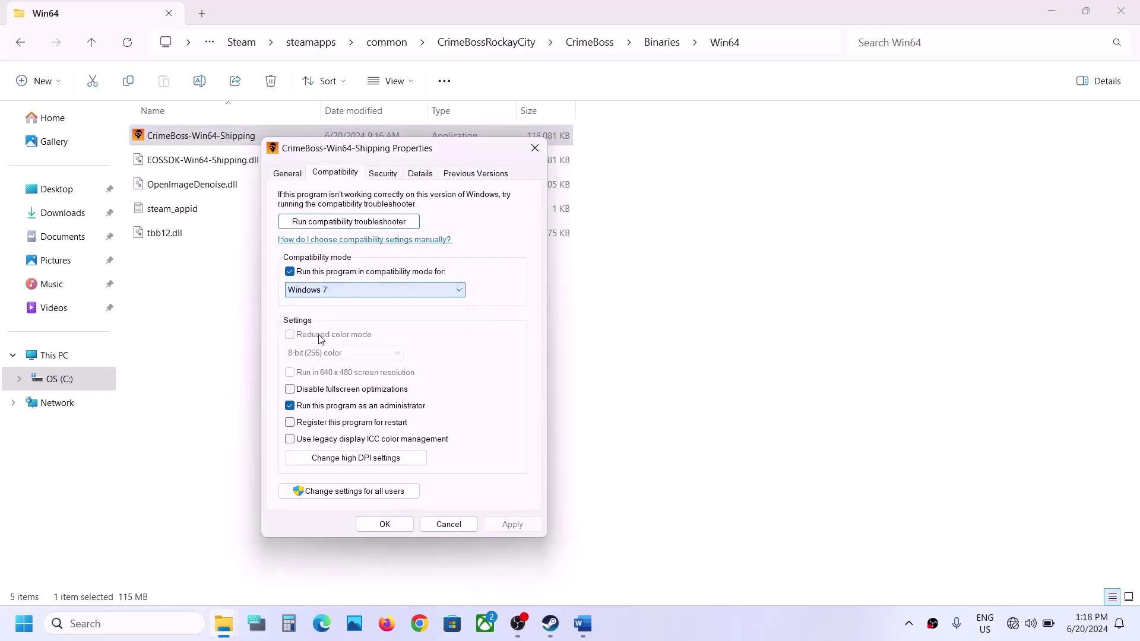
{"action": "left_click", "coordinate": [510, 526]}
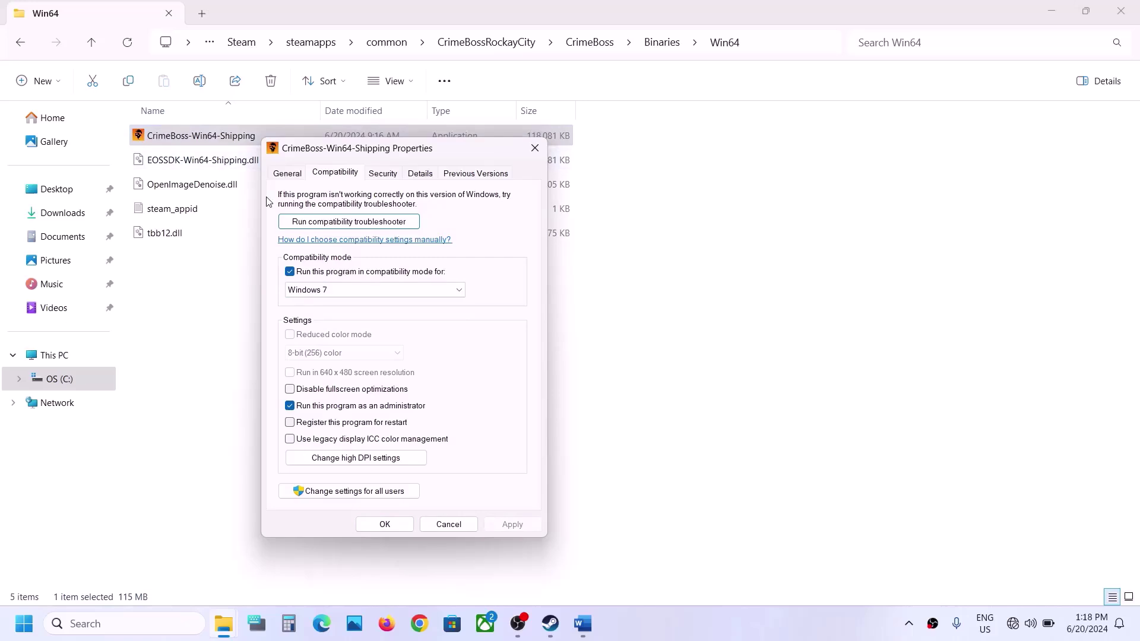
Turn off compatibility mode for CrimeBoss-Win64-Shipping, disable fullscreen optimizations, and save the properties
{"action": "left_click", "coordinate": [330, 274]}
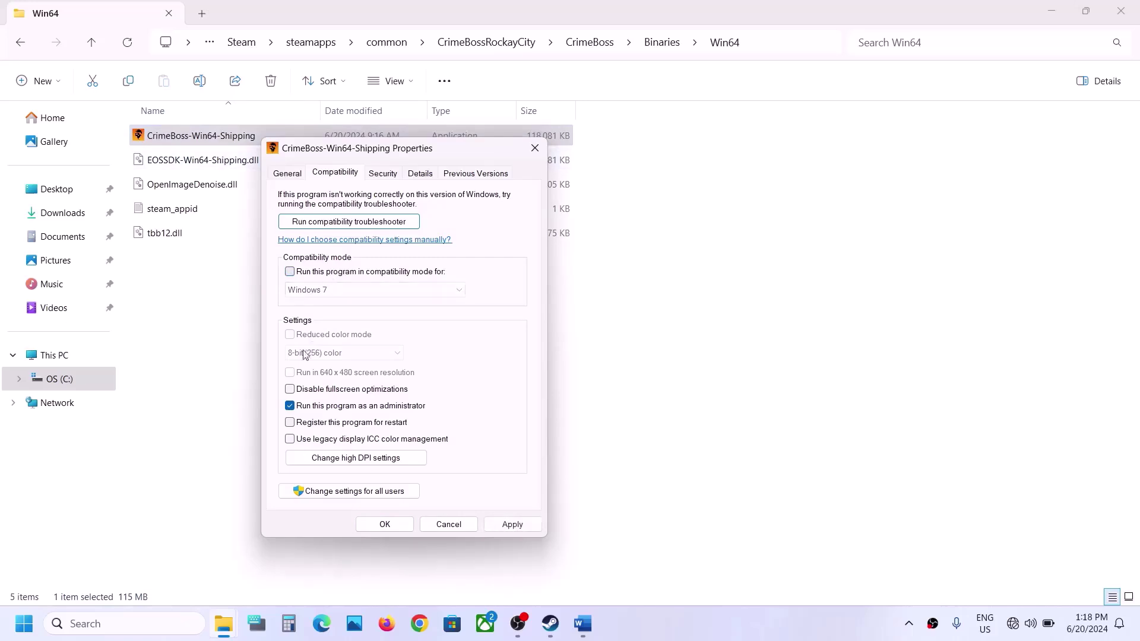
{"action": "left_click", "coordinate": [291, 389]}
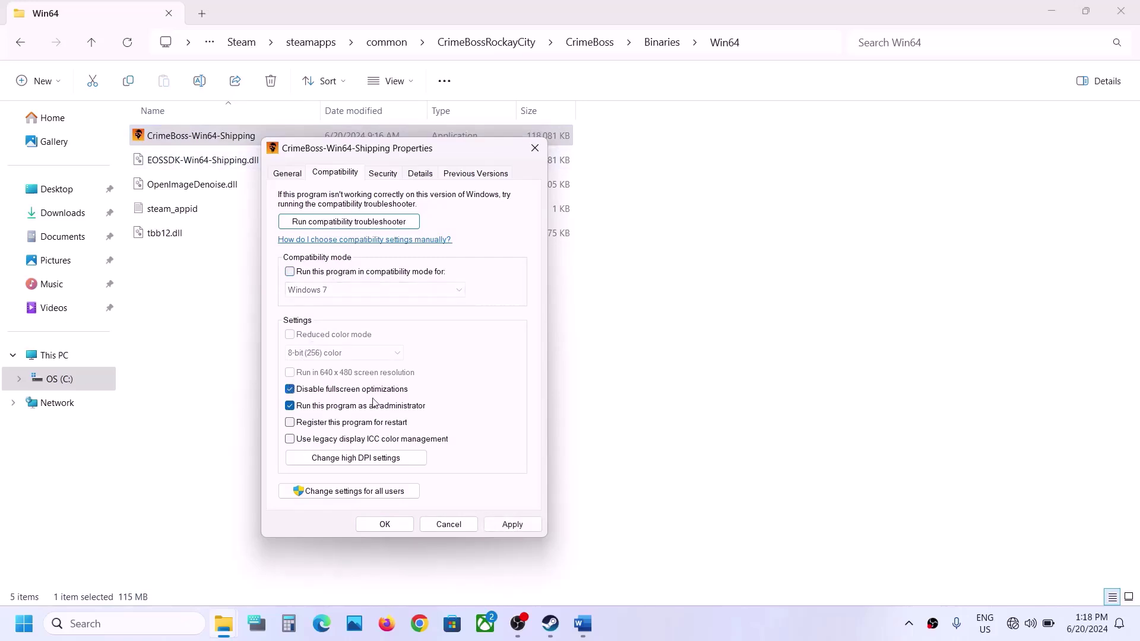
{"action": "left_click", "coordinate": [509, 524]}
{"action": "left_click", "coordinate": [383, 524]}
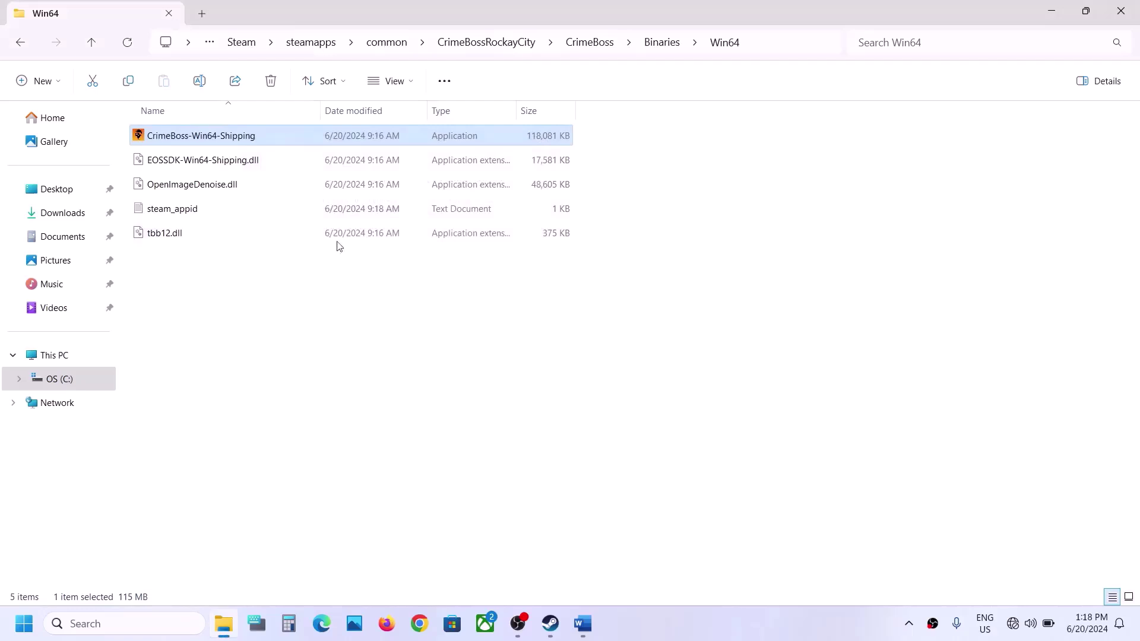
Clear the Disable fullscreen optimizations and Run this program as an administrator options for CrimeBoss-Win64-Shipping and save, leaving compatibility mode off
{"action": "right_click", "coordinate": [236, 141]}
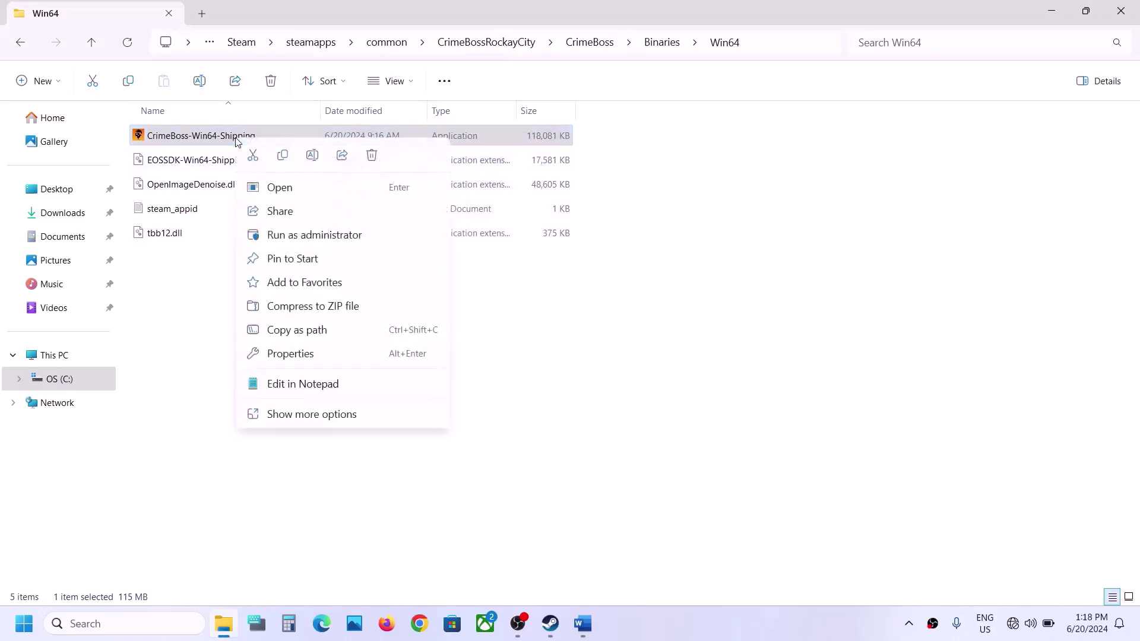
{"action": "left_click", "coordinate": [316, 347]}
{"action": "left_click", "coordinate": [317, 177]}
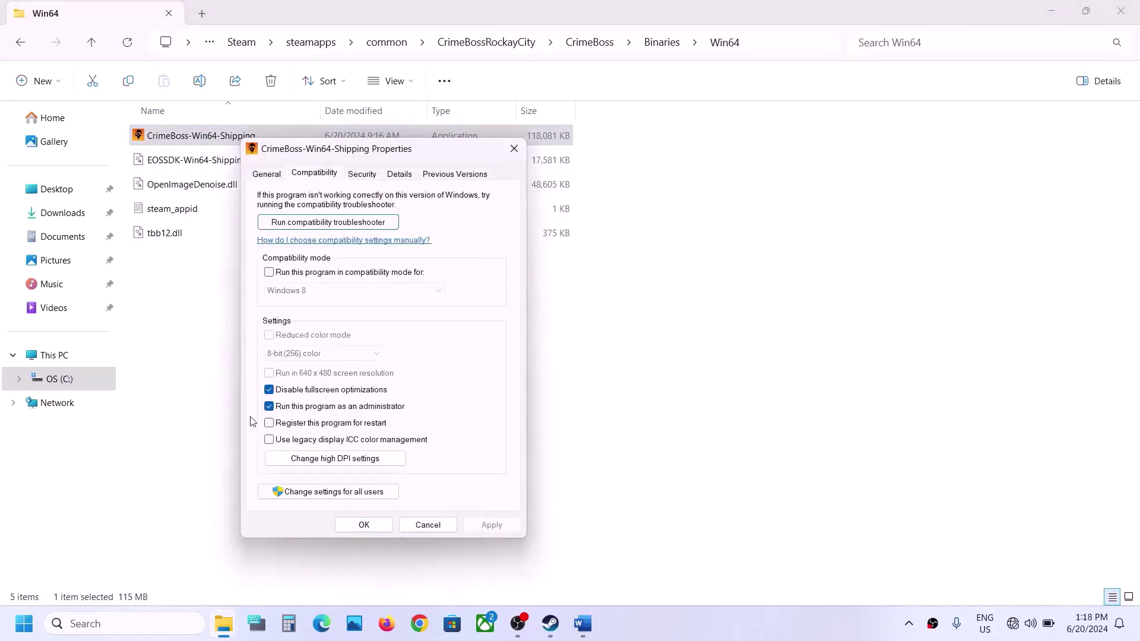
{"action": "left_click", "coordinate": [269, 272]}
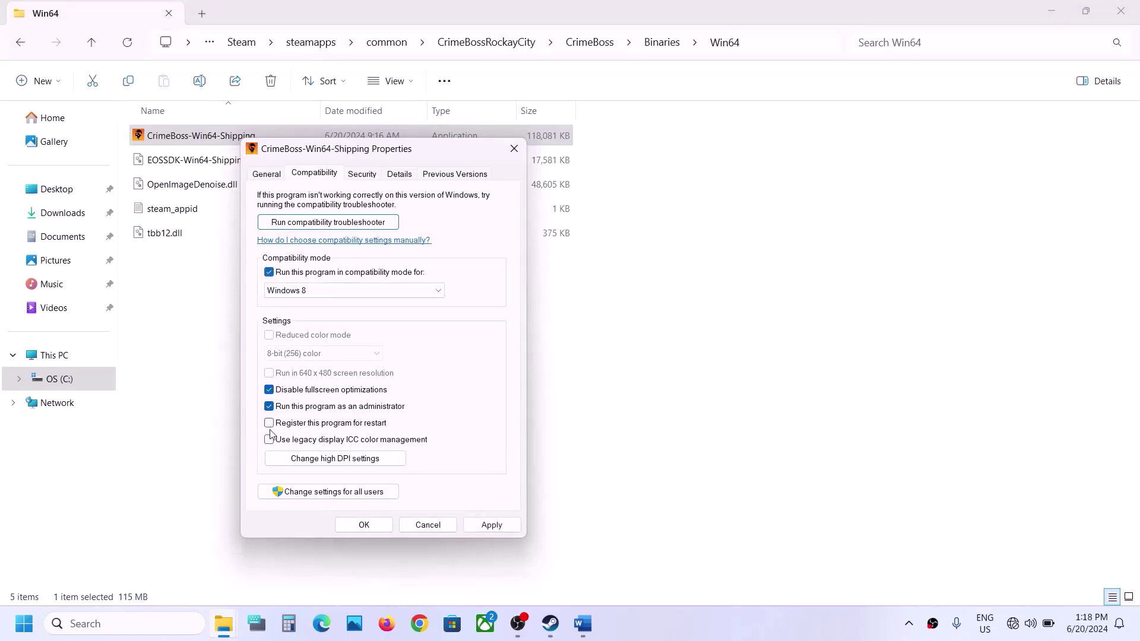
{"action": "left_click", "coordinate": [270, 273]}
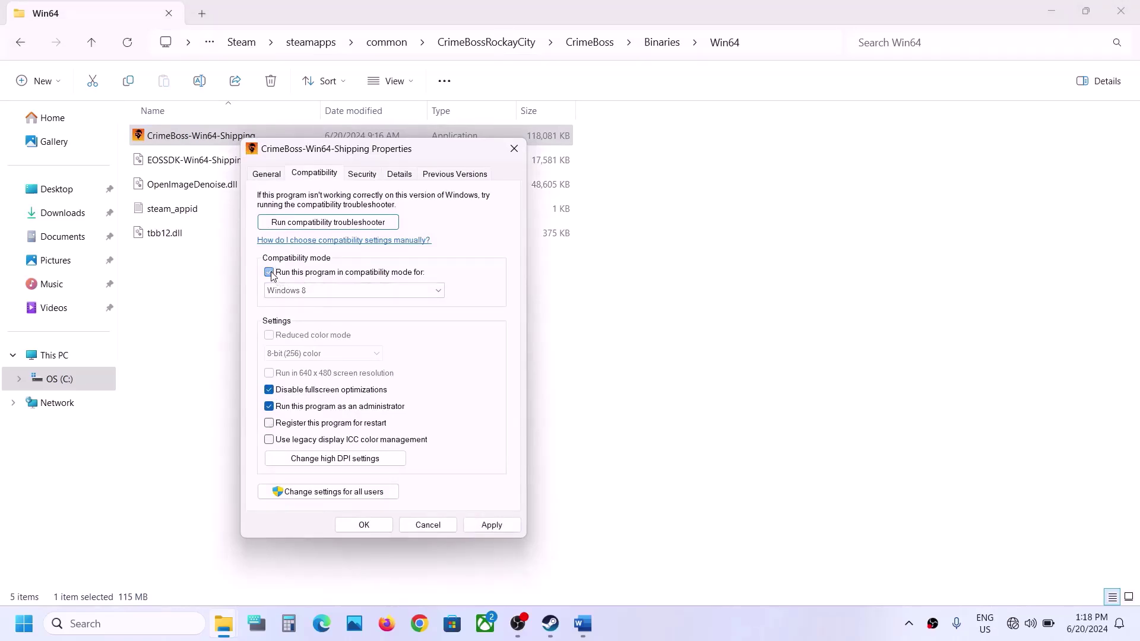
{"action": "left_click", "coordinate": [269, 407]}
{"action": "left_click", "coordinate": [463, 526]}
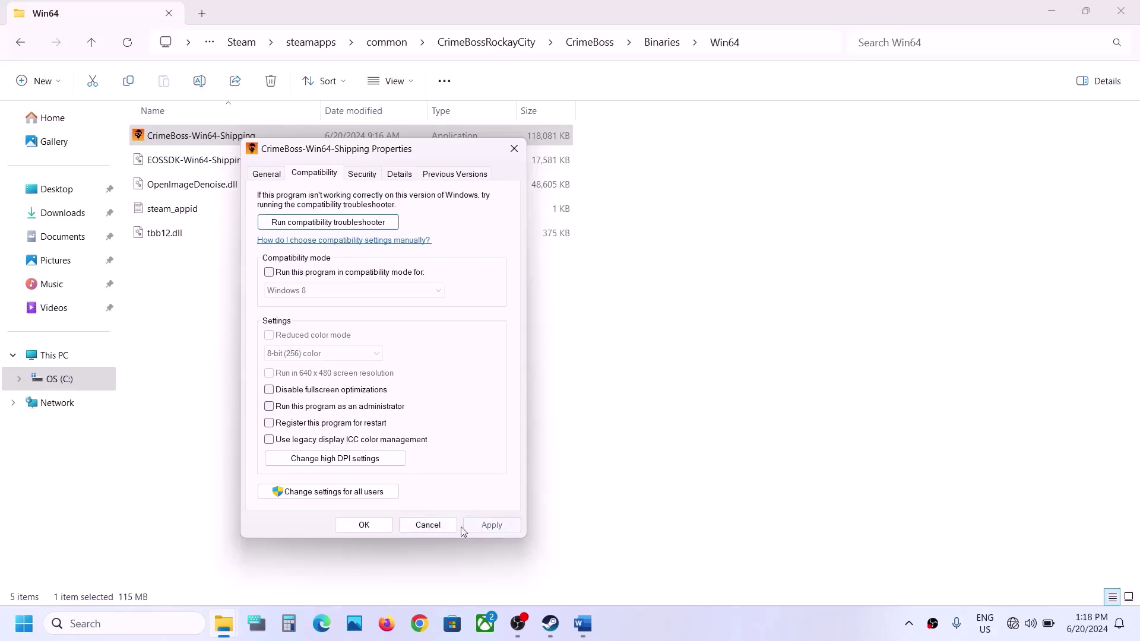
{"action": "left_click", "coordinate": [363, 525]}
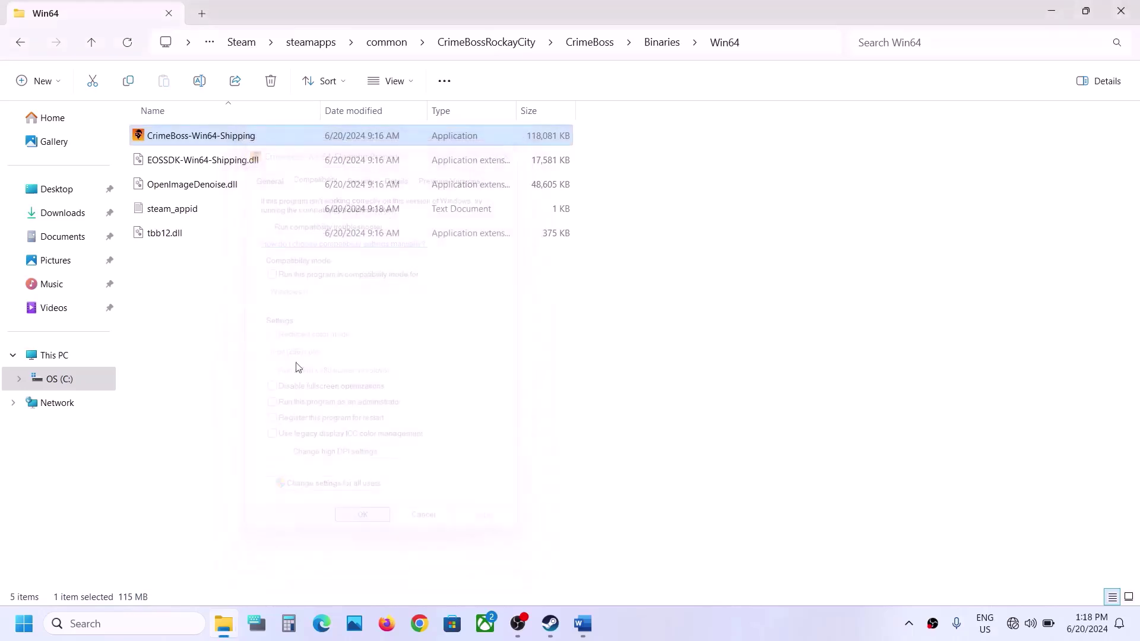
Return to the CrimeBossRockayCity folder and clear the CrimeBoss application's compatibility mode, administrator and fullscreen optimization options, applying the change
{"action": "left_click", "coordinate": [93, 43]}
{"action": "left_click", "coordinate": [95, 43]}
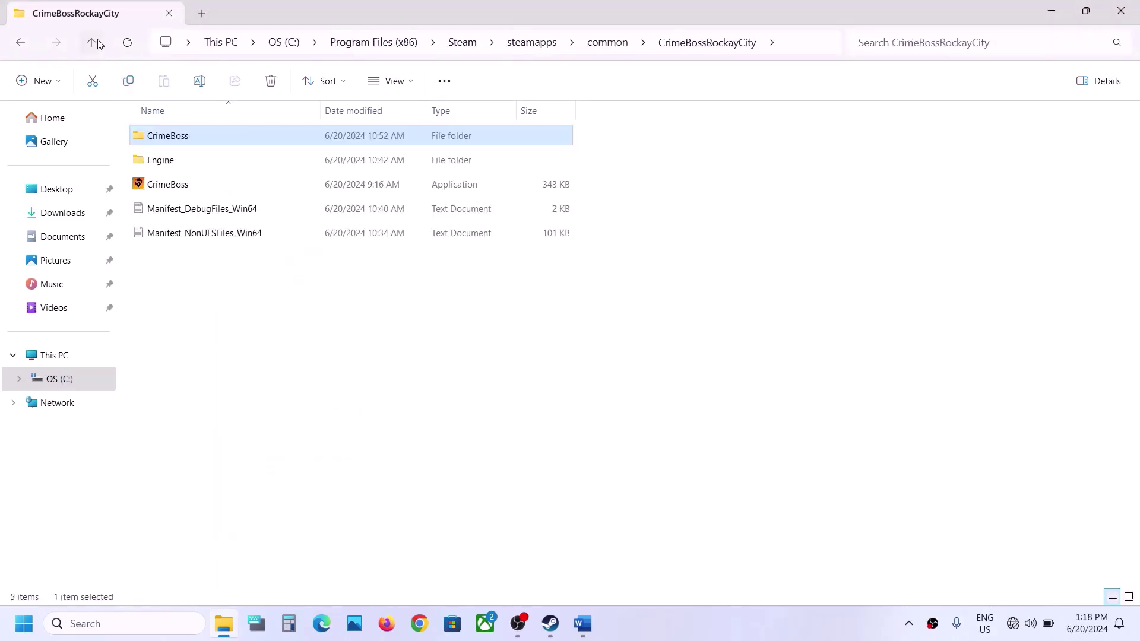
{"action": "right_click", "coordinate": [197, 187]}
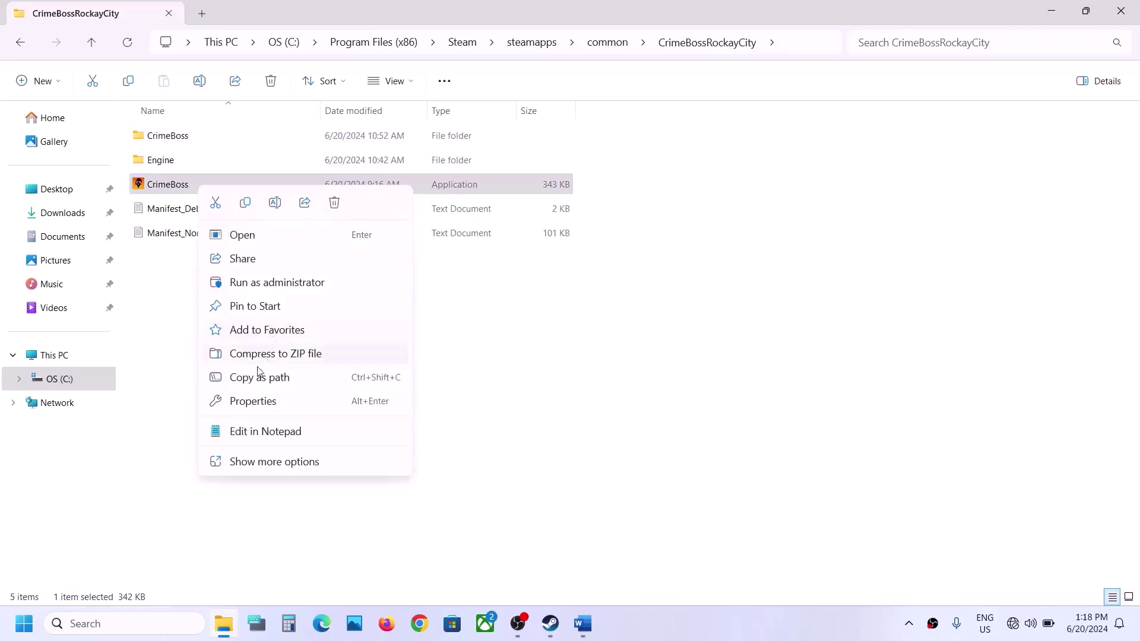
{"action": "left_click", "coordinate": [246, 400]}
{"action": "left_click", "coordinate": [281, 223]}
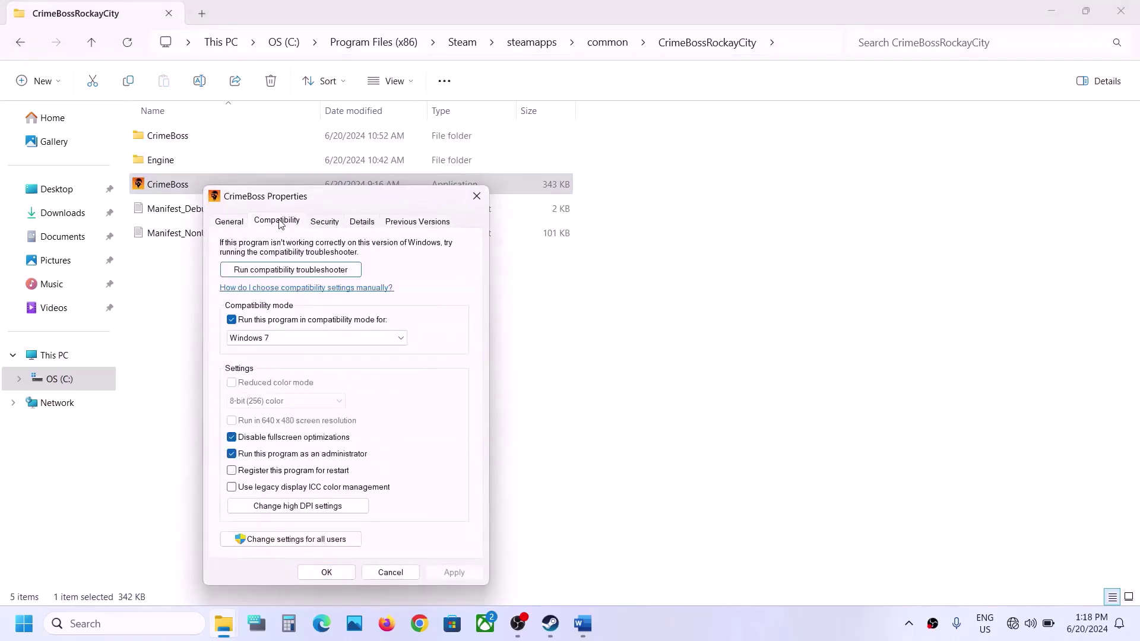
{"action": "left_click", "coordinate": [232, 320]}
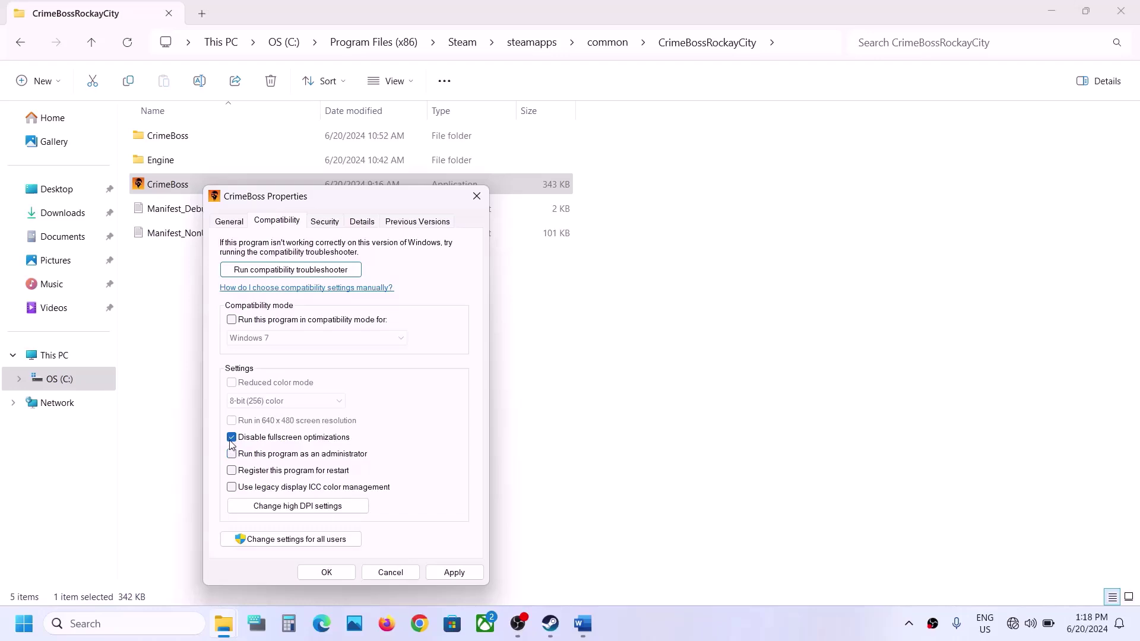
{"action": "left_click", "coordinate": [232, 437]}
{"action": "left_click", "coordinate": [452, 573]}
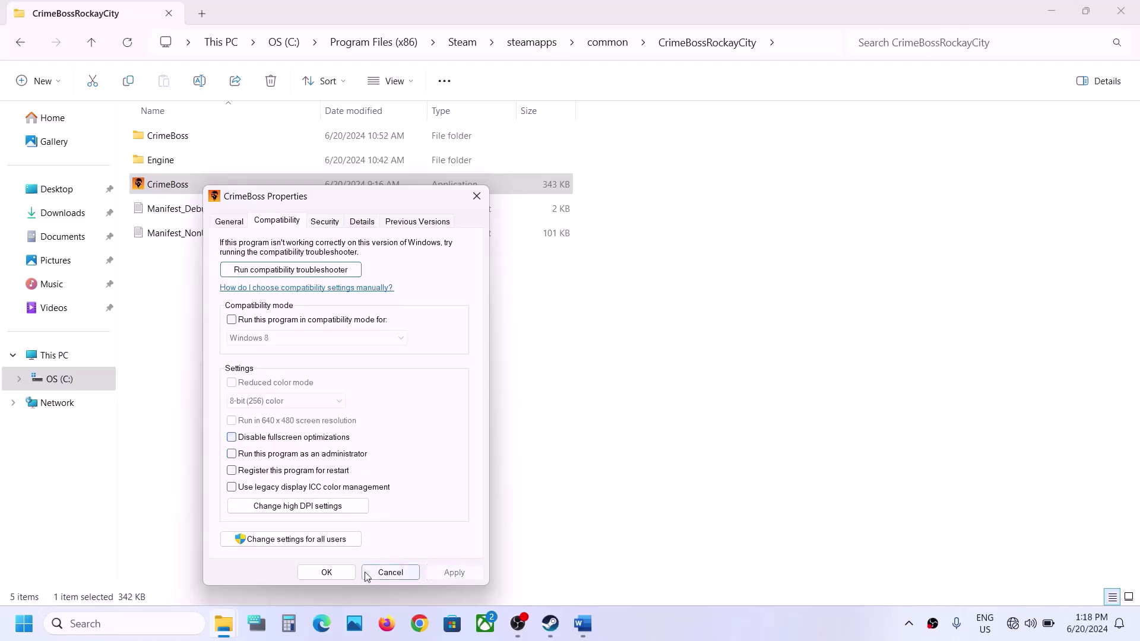
Close the CrimeBoss properties, switch to the Crimeboss Word document, and read Step 7, highlighting its antivirus advice and the words Windows Security
{"action": "left_click", "coordinate": [327, 572]}
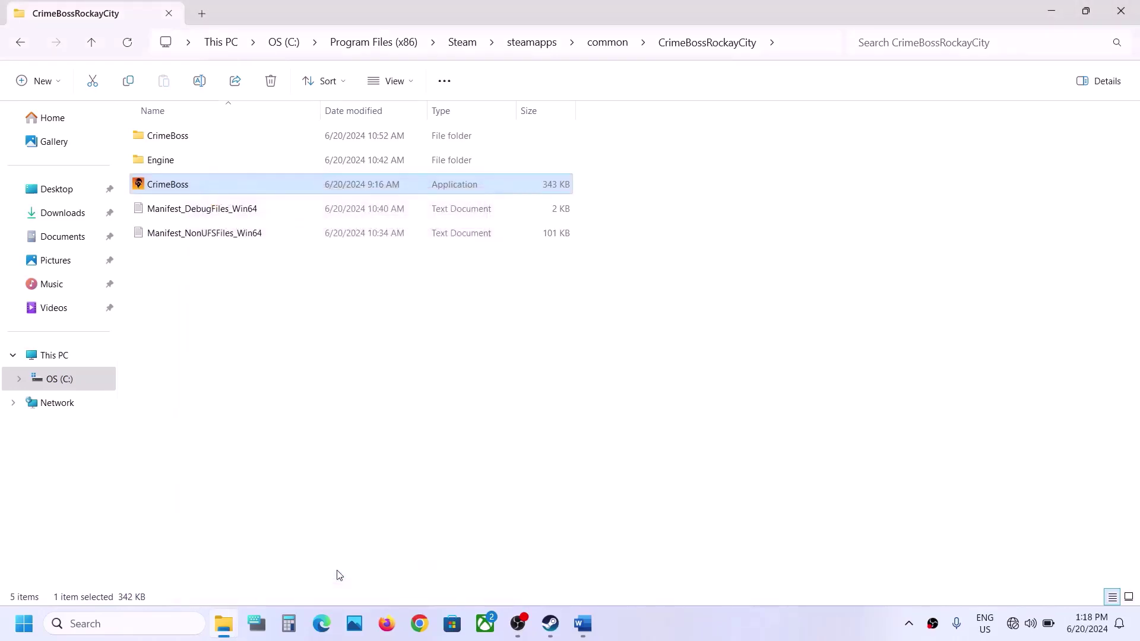
{"action": "left_click", "coordinate": [597, 630]}
{"action": "scroll", "coordinate": [423, 348], "scroll_direction": "down", "scroll_amount": 5}
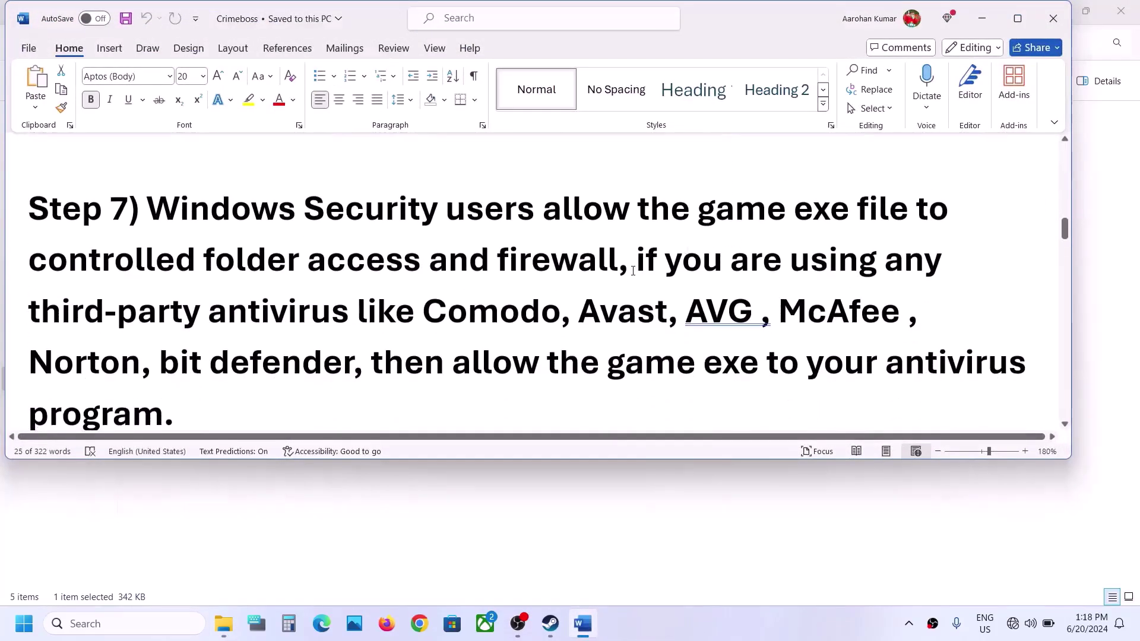
{"action": "left_click_drag", "start_coordinate": [633, 270], "coordinate": [623, 404]}
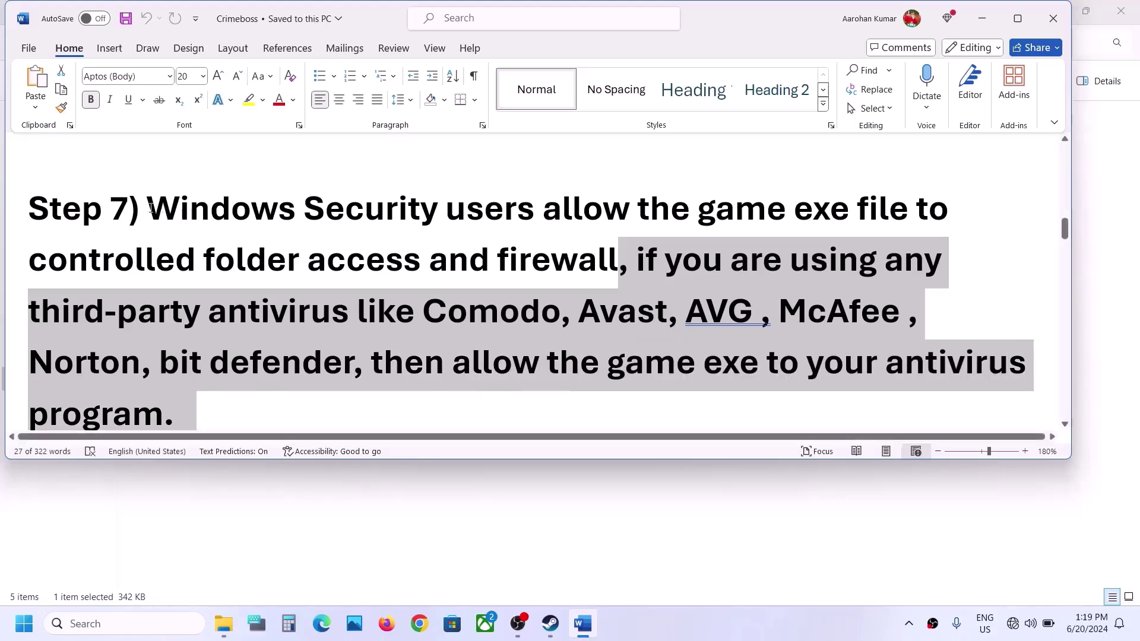
{"action": "left_click_drag", "start_coordinate": [151, 208], "coordinate": [442, 209]}
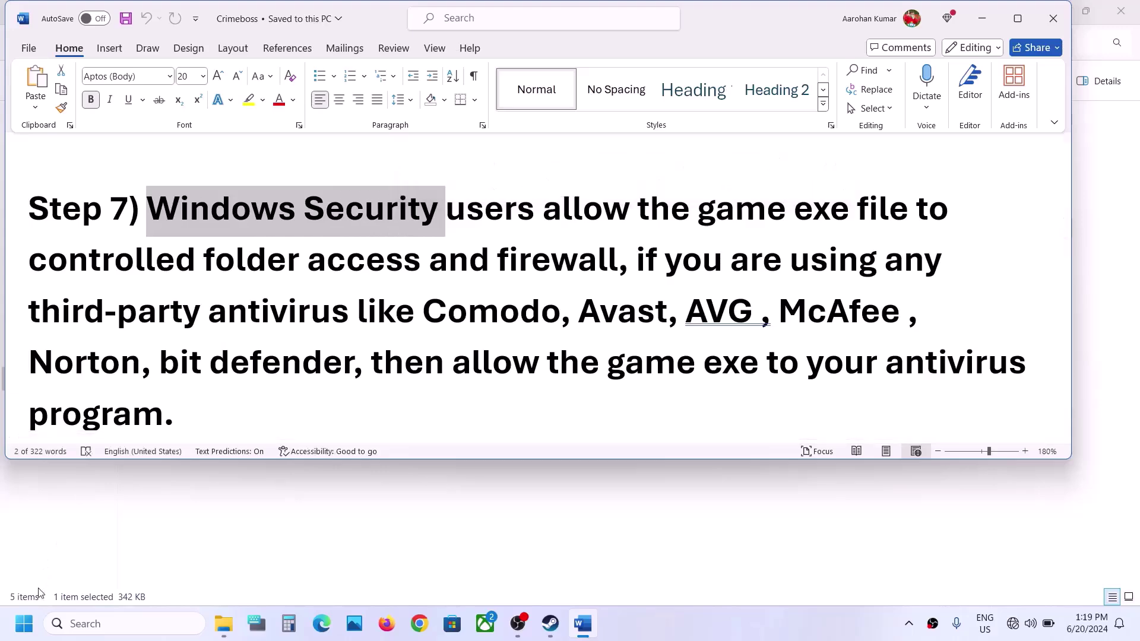
Open Windows Settings and go through Privacy & security to the Virus & threat protection page of Windows Security
{"action": "left_click", "coordinate": [22, 632]}
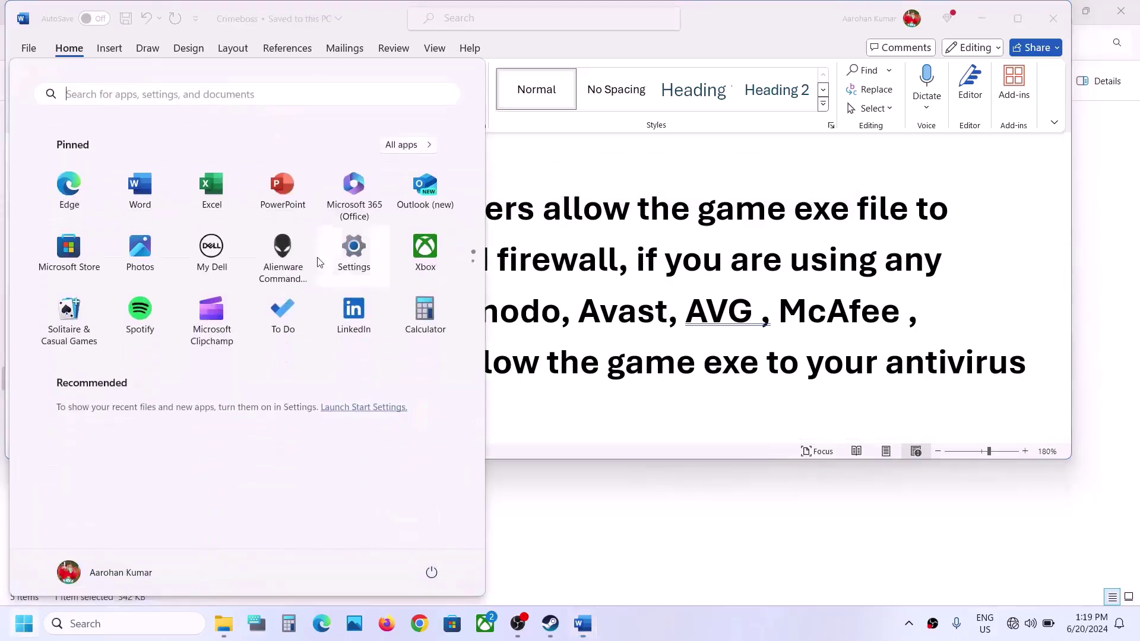
{"action": "left_click", "coordinate": [367, 261]}
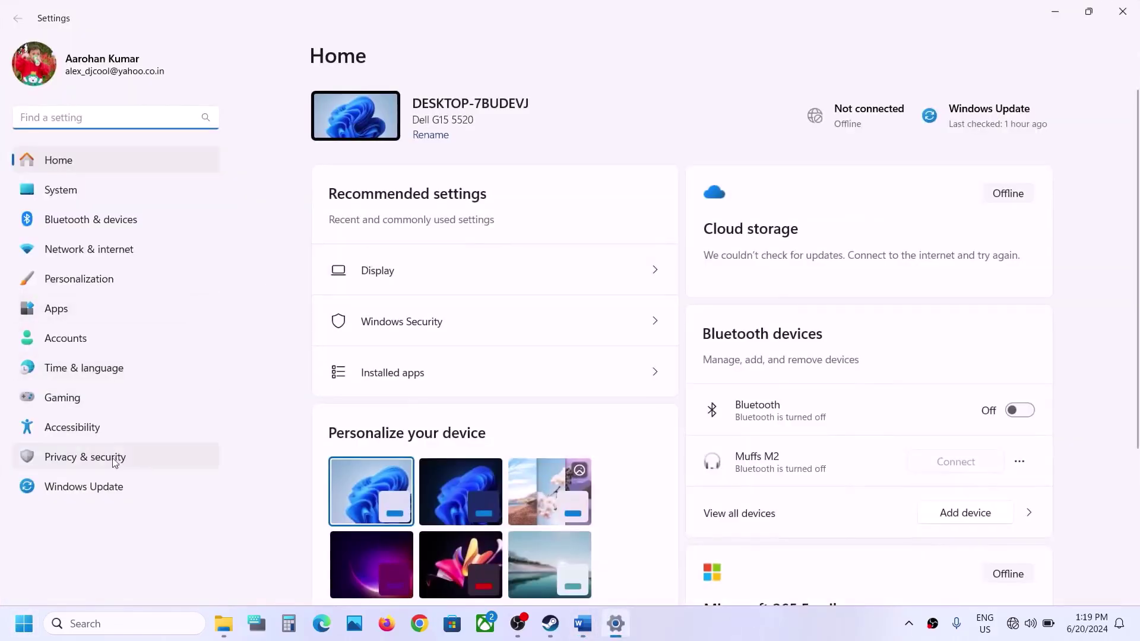
{"action": "left_click", "coordinate": [111, 465]}
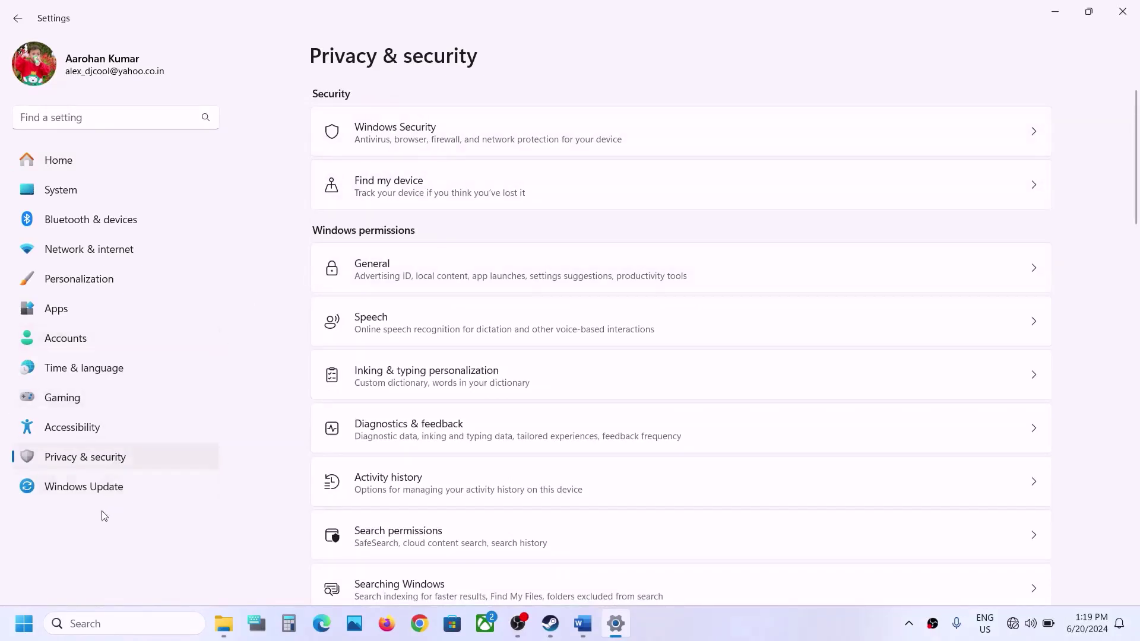
{"action": "left_click", "coordinate": [413, 133]}
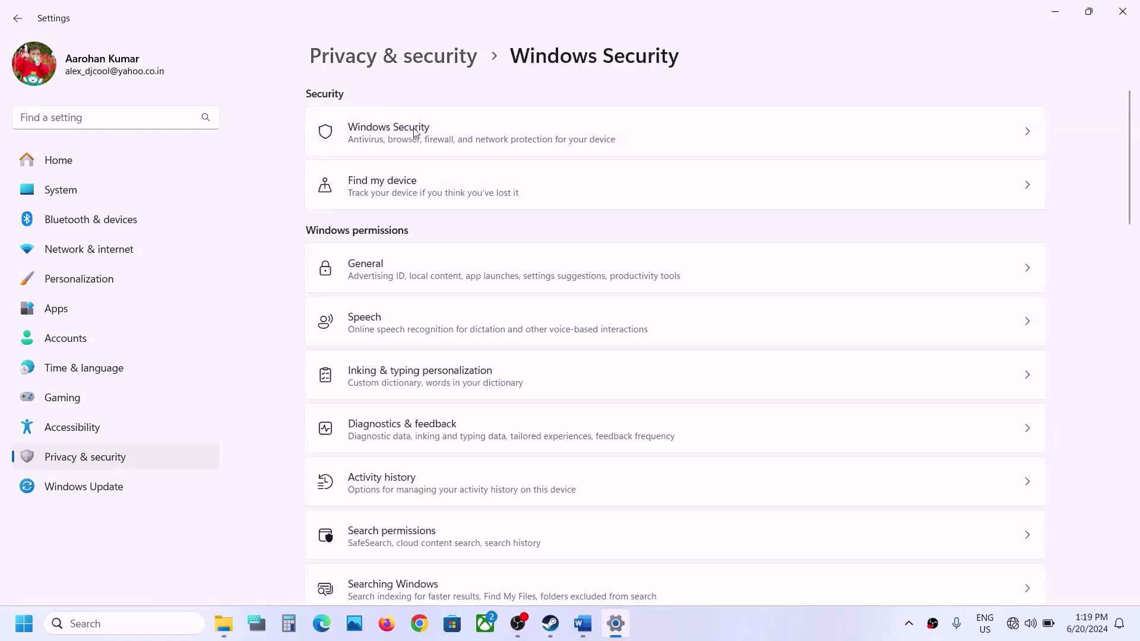
{"action": "left_click", "coordinate": [403, 224]}
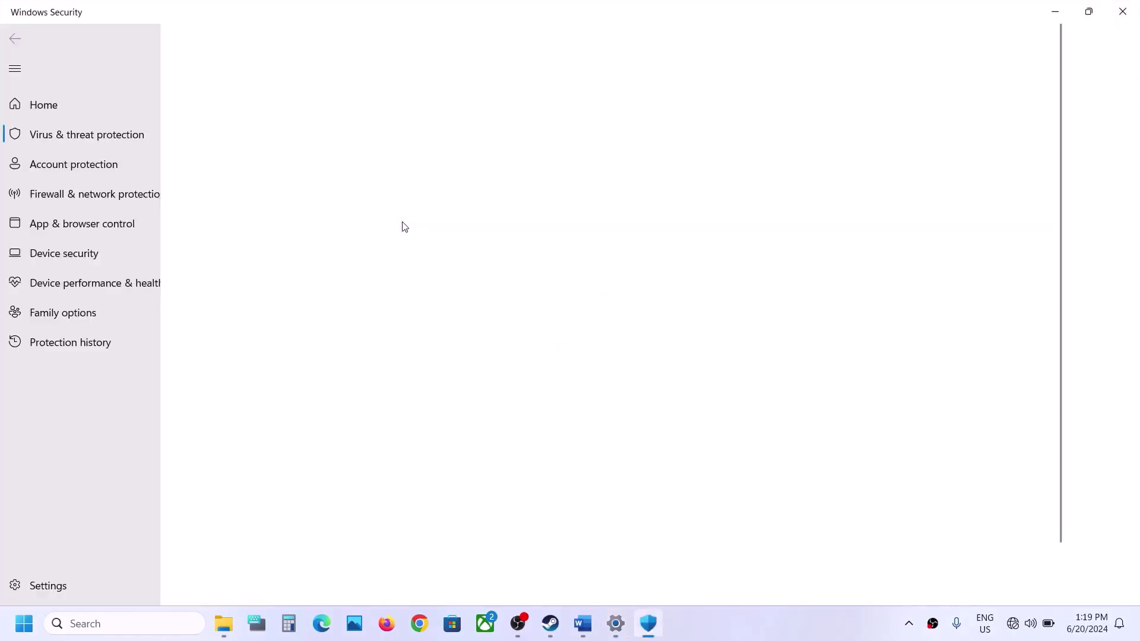
Open the apps allowed through Controlled folder access under Ransomware protection and start browsing for an app to allow
{"action": "scroll", "coordinate": [403, 224], "scroll_direction": "down", "scroll_amount": 2}
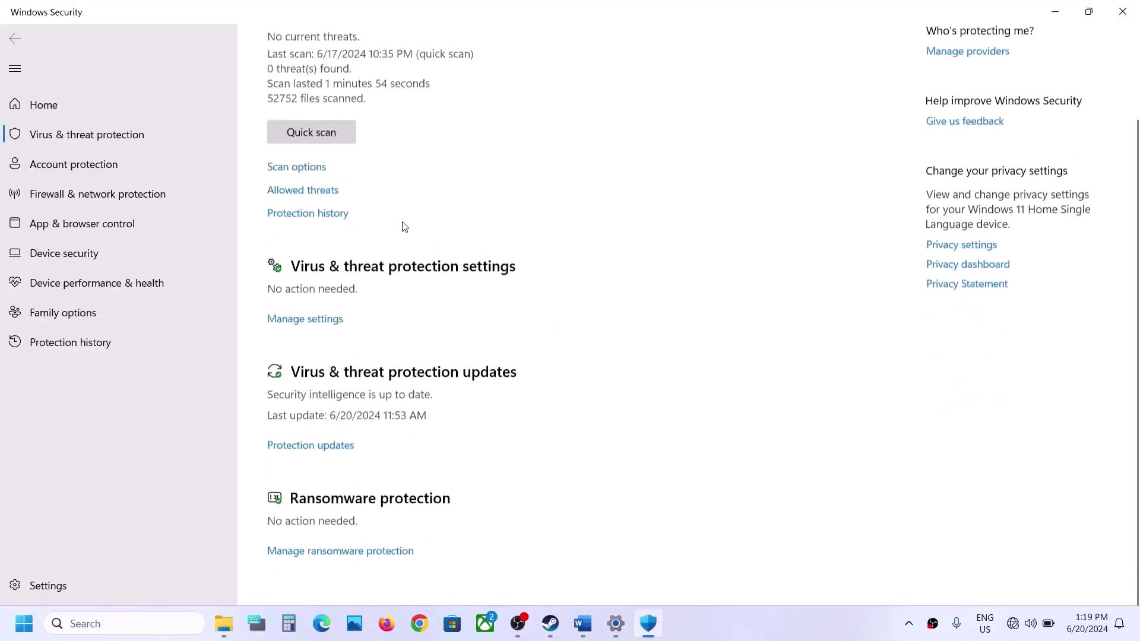
{"action": "left_click", "coordinate": [334, 557]}
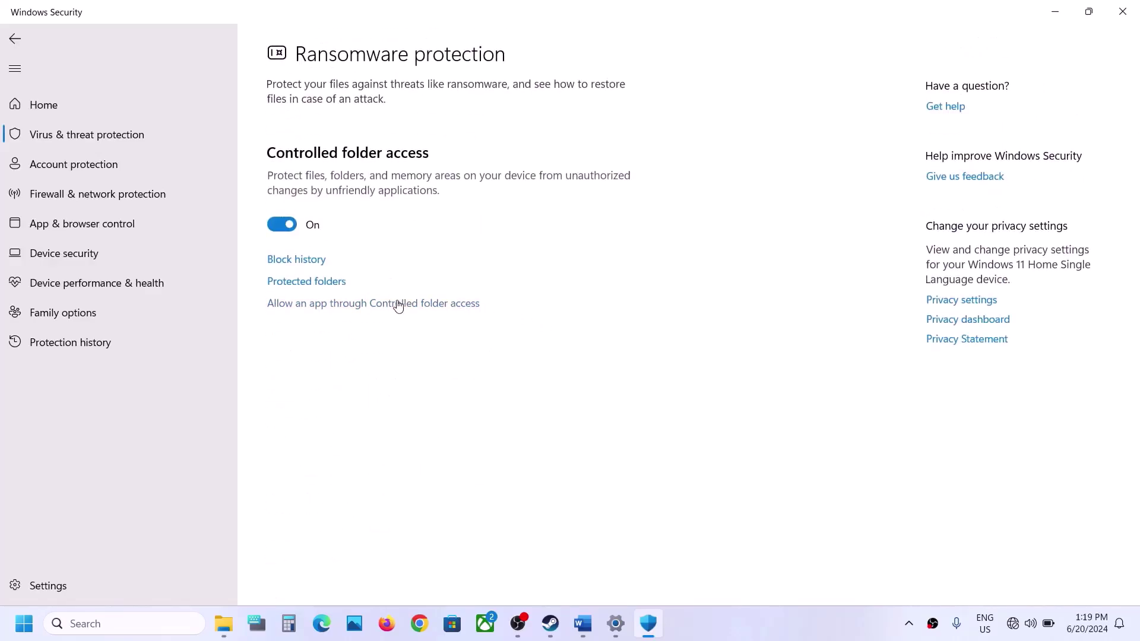
{"action": "left_click", "coordinate": [397, 304]}
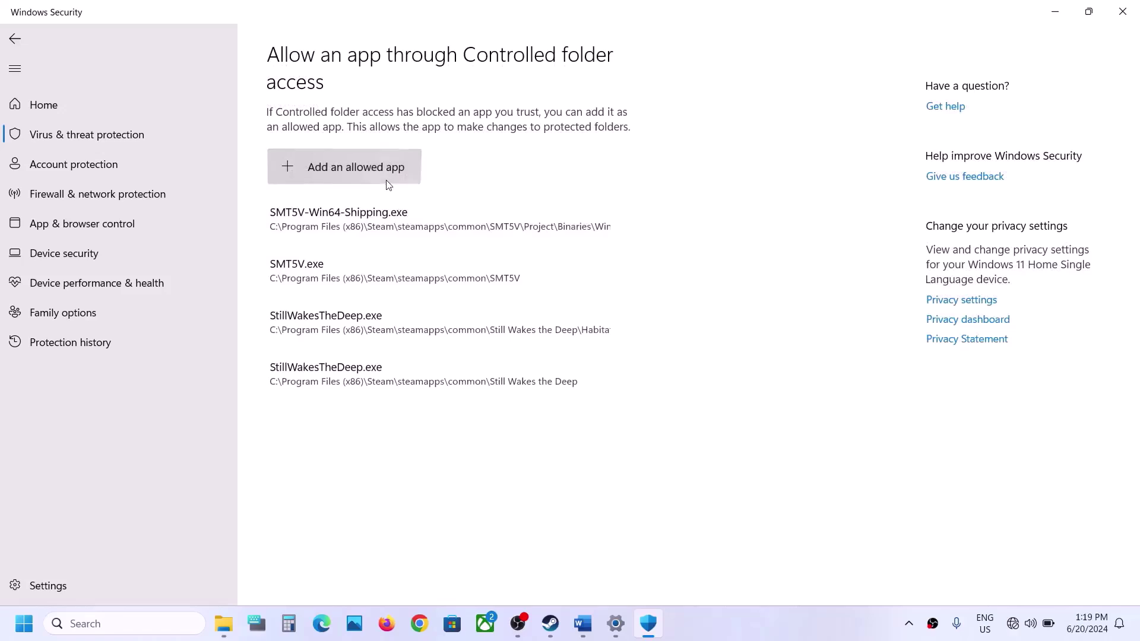
{"action": "left_click", "coordinate": [387, 182]}
{"action": "left_click", "coordinate": [354, 219]}
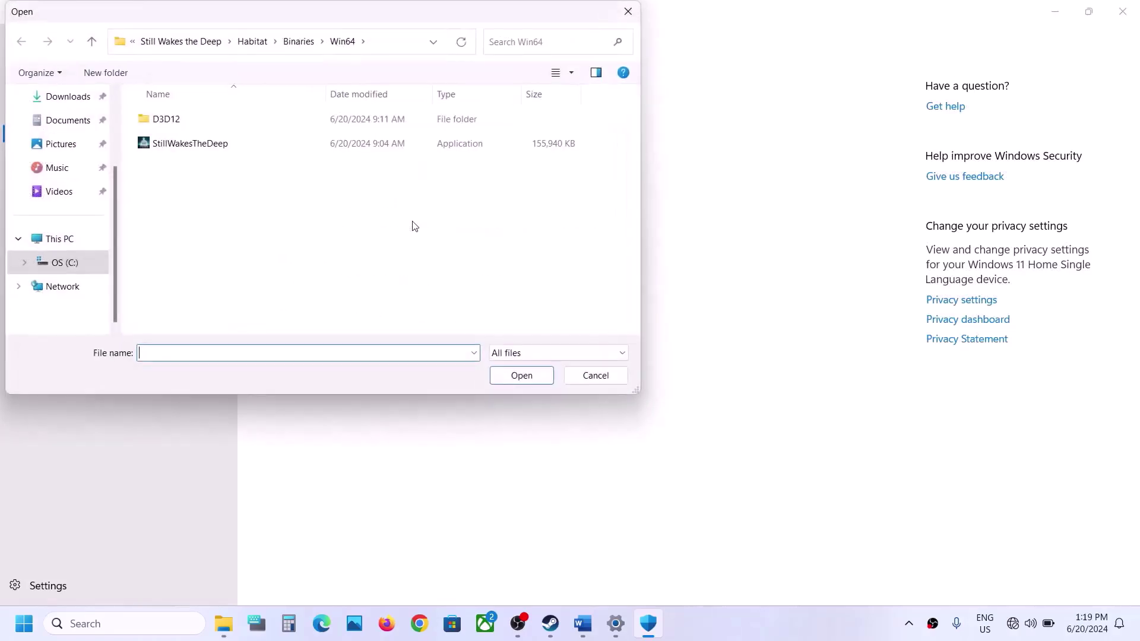
Browse from This PC to the Steam folder in Program Files (x86) on the C: drive
{"action": "left_click", "coordinate": [61, 239]}
{"action": "double_click", "coordinate": [243, 131]}
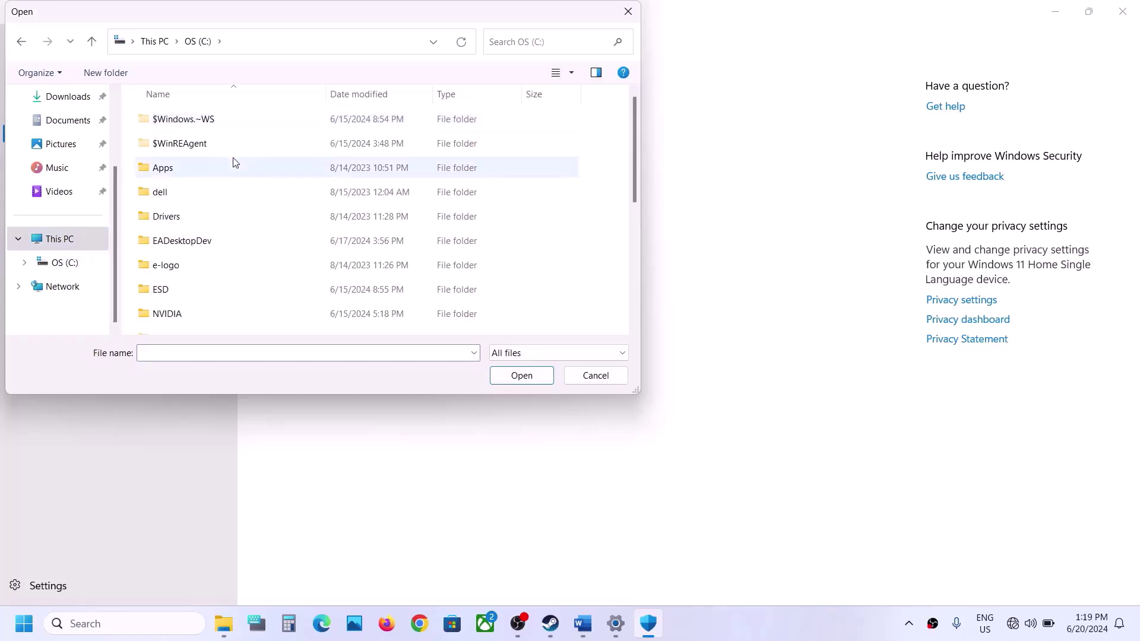
{"action": "scroll", "coordinate": [234, 162], "scroll_direction": "down", "scroll_amount": 3}
{"action": "left_click", "coordinate": [207, 208]}
{"action": "double_click", "coordinate": [207, 208]}
{"action": "scroll", "coordinate": [208, 208], "scroll_direction": "down", "scroll_amount": 5}
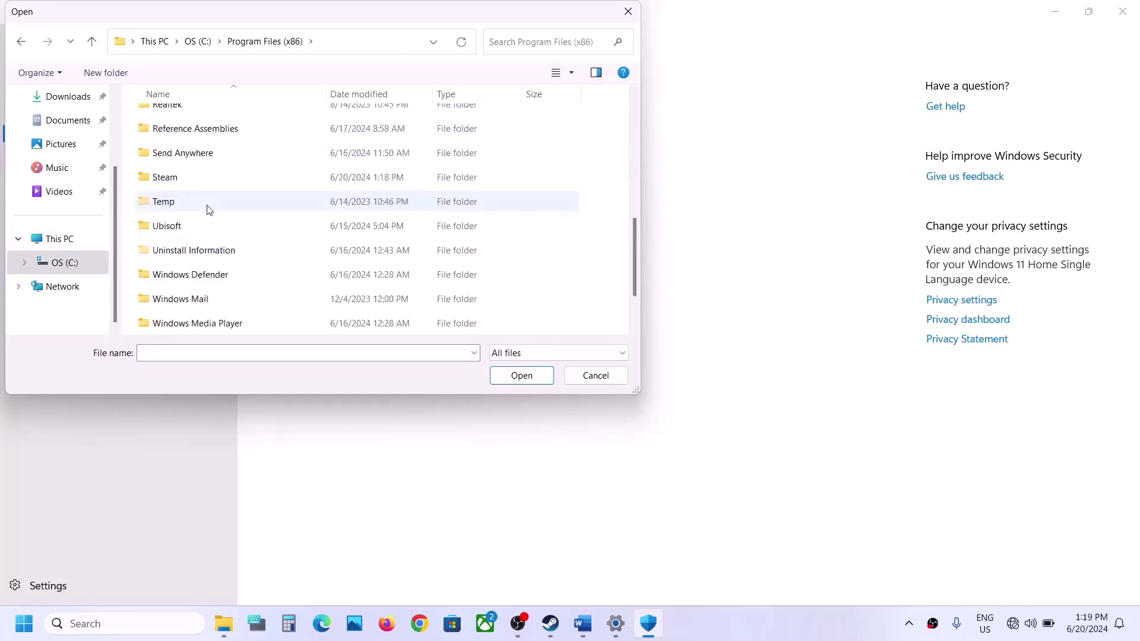
{"action": "left_click", "coordinate": [181, 110]}
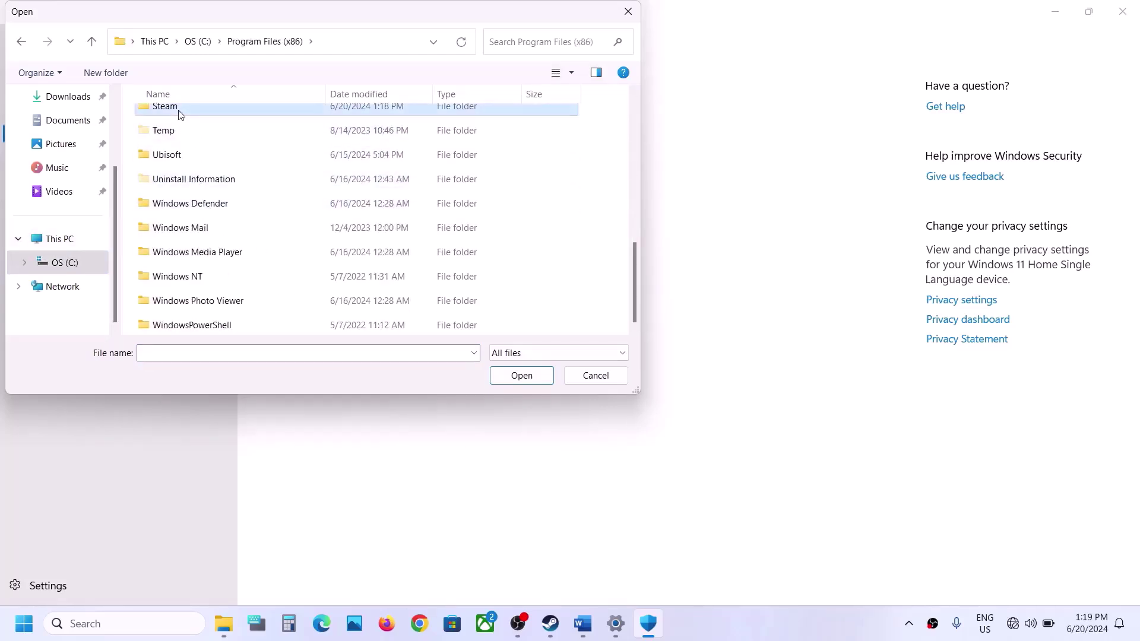
{"action": "scroll", "coordinate": [180, 114], "scroll_direction": "up", "scroll_amount": 2}
{"action": "double_click", "coordinate": [182, 196]}
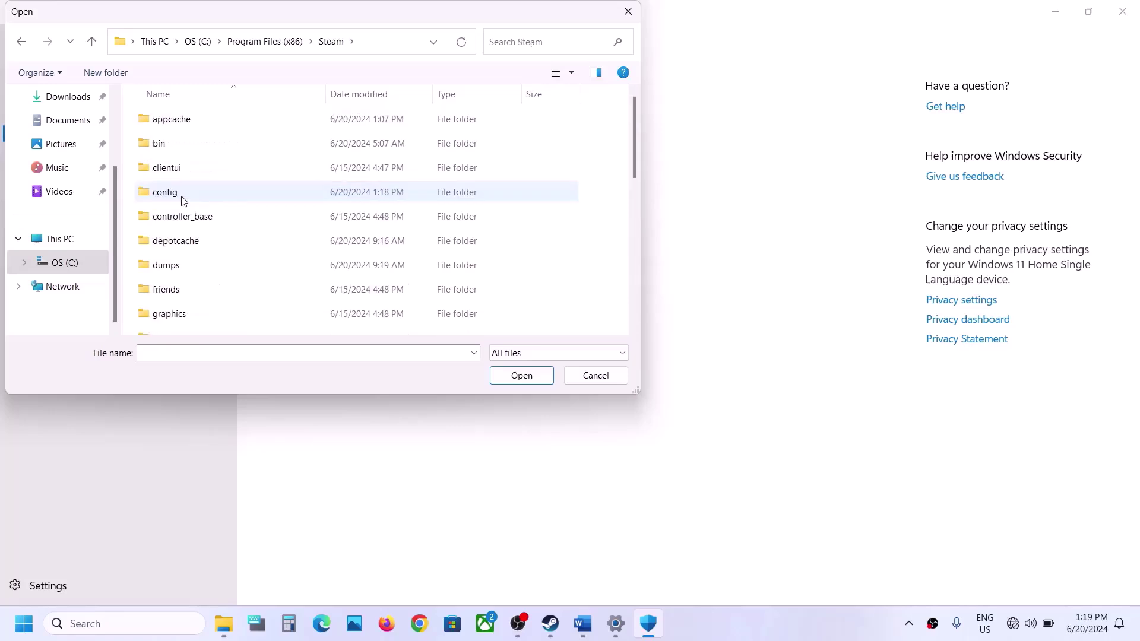
Allow the CrimeBoss application from steamapps\common\CrimeBossRockayCity through Controlled folder access
{"action": "scroll", "coordinate": [182, 199], "scroll_direction": "down", "scroll_amount": 3}
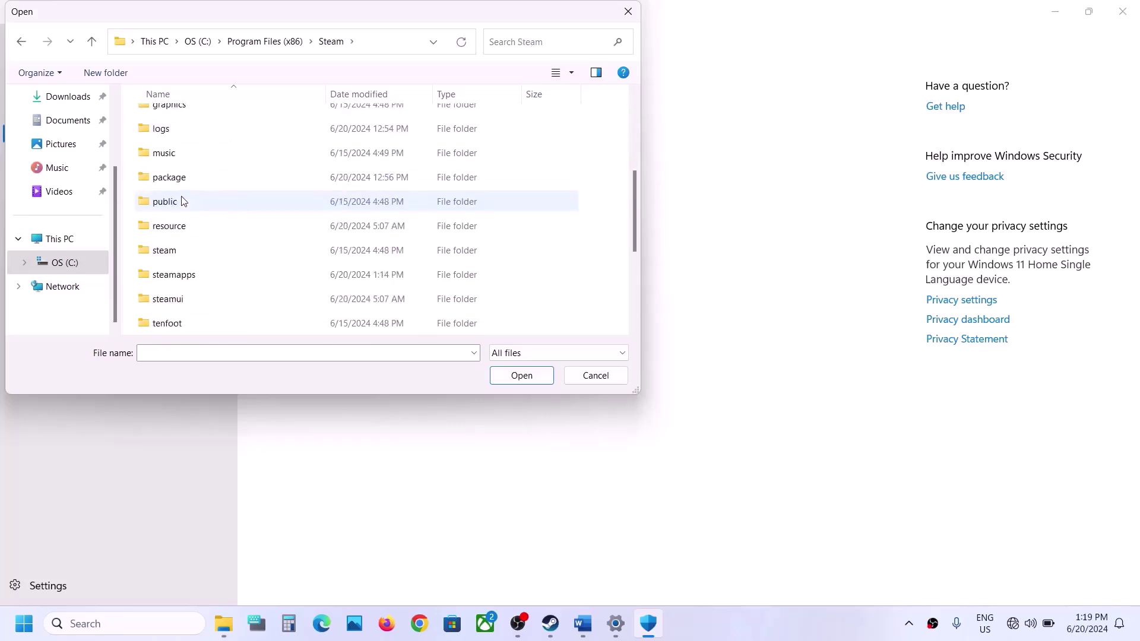
{"action": "double_click", "coordinate": [184, 278]}
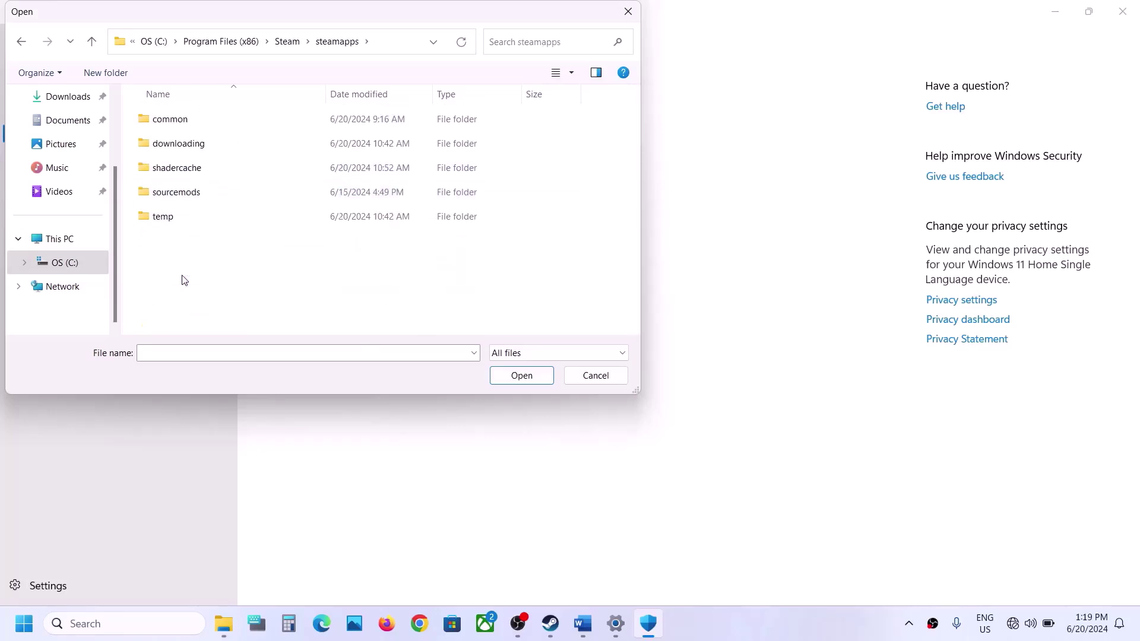
{"action": "double_click", "coordinate": [178, 119]}
{"action": "double_click", "coordinate": [178, 119]}
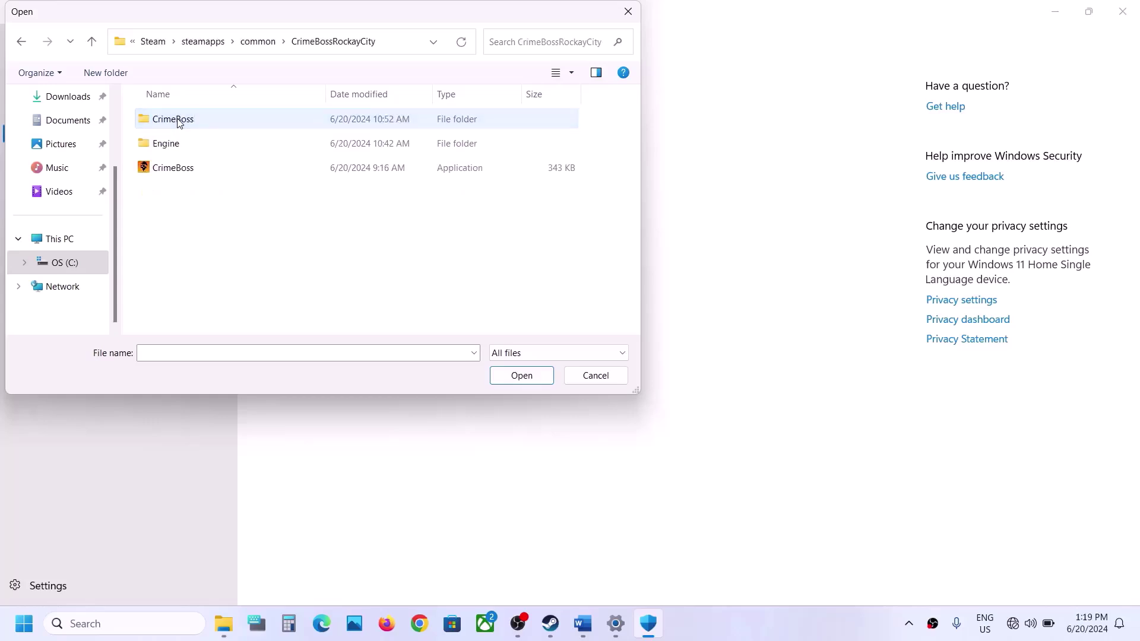
{"action": "left_click", "coordinate": [208, 168]}
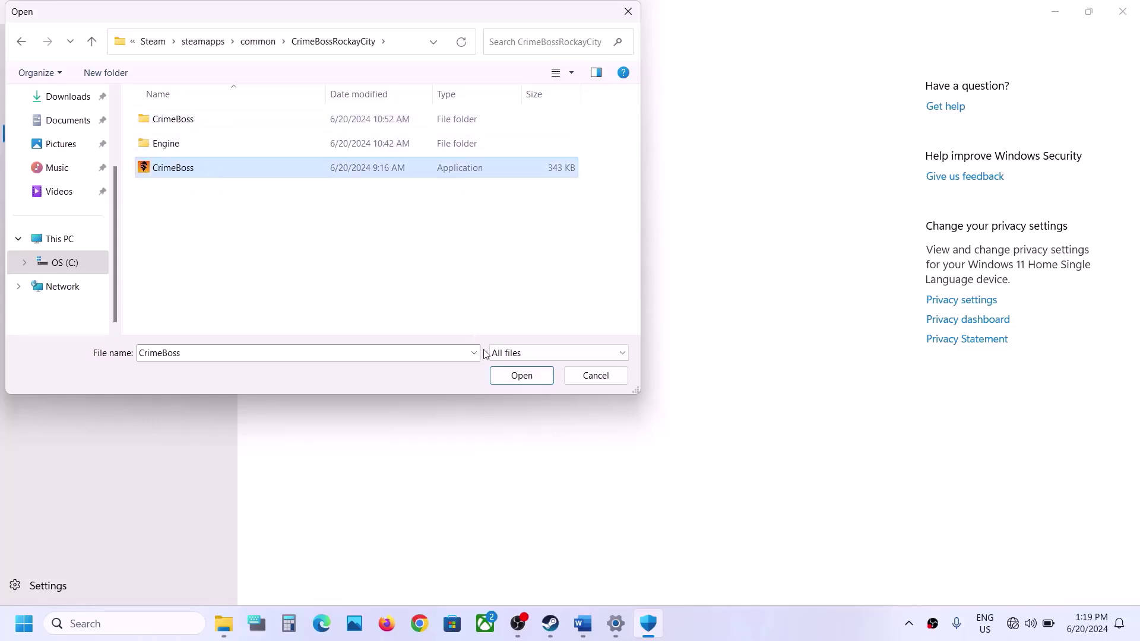
{"action": "left_click", "coordinate": [507, 377]}
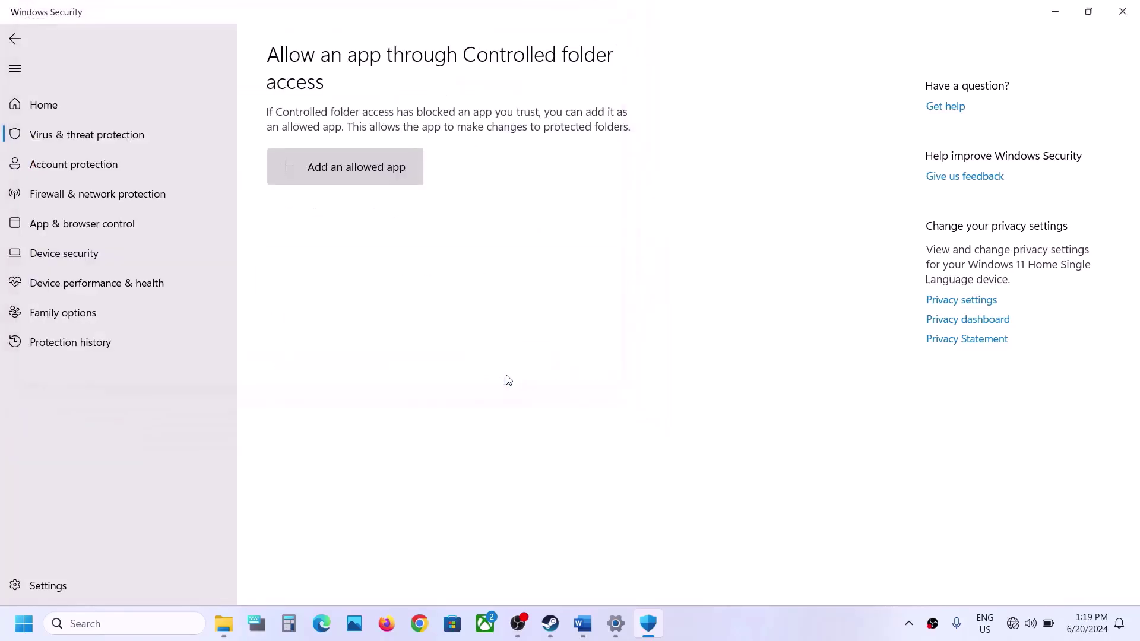
Allow CrimeBoss-Win64-Shipping from the CrimeBoss\Binaries\Win64 folder through Controlled folder access as well
{"action": "left_click", "coordinate": [334, 164]}
{"action": "left_click", "coordinate": [324, 224]}
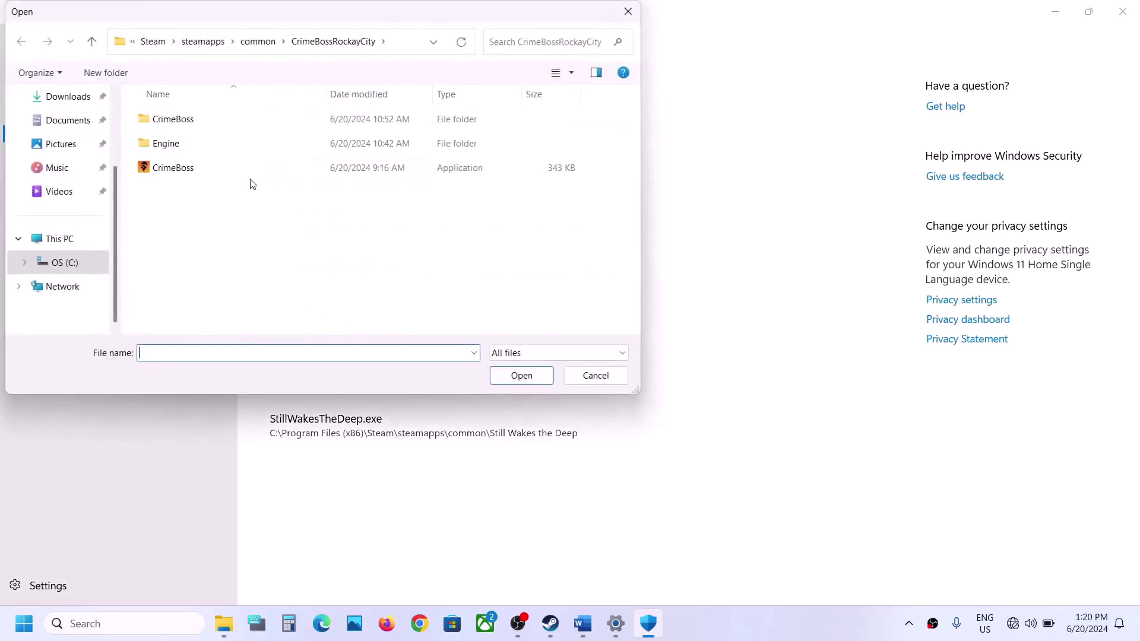
{"action": "double_click", "coordinate": [173, 119]}
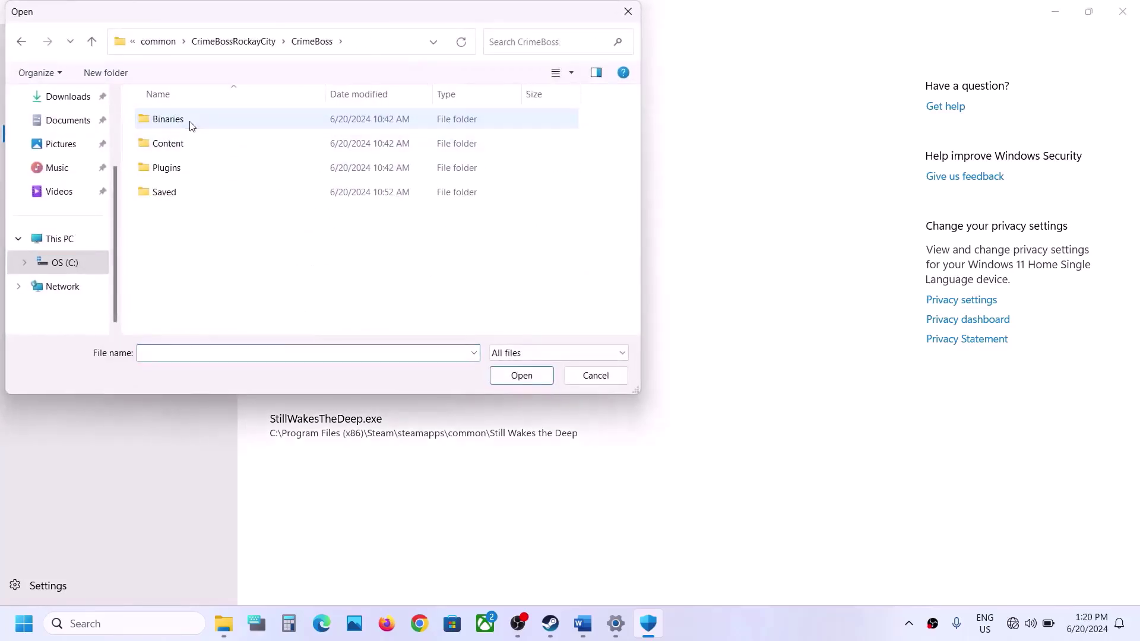
{"action": "double_click", "coordinate": [192, 124]}
{"action": "double_click", "coordinate": [192, 124]}
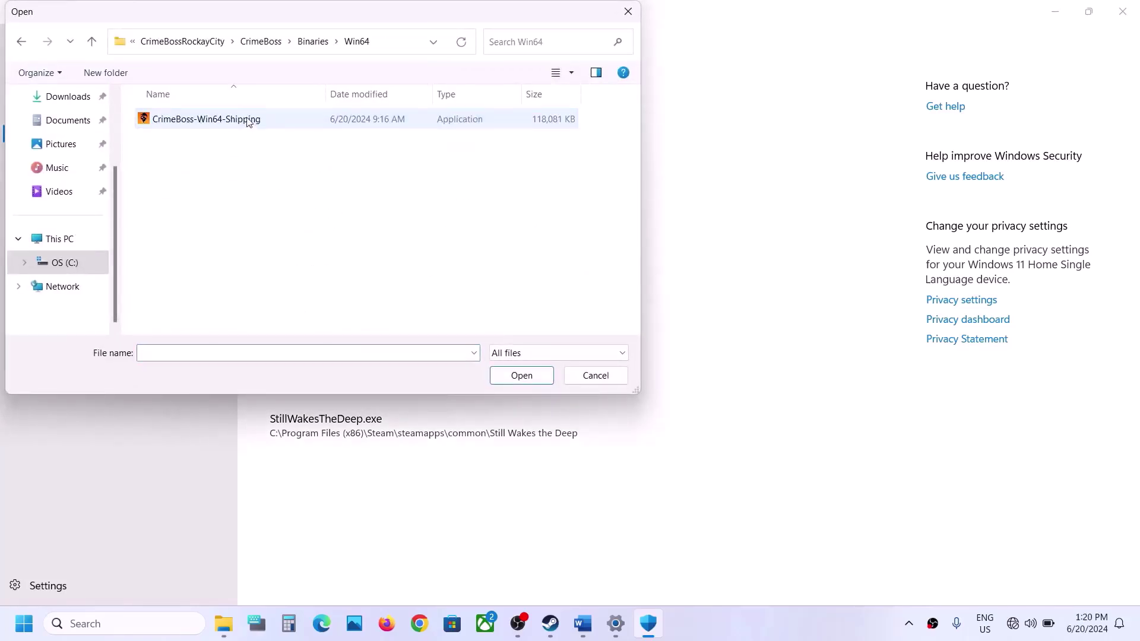
{"action": "left_click", "coordinate": [247, 122]}
{"action": "left_click", "coordinate": [520, 380]}
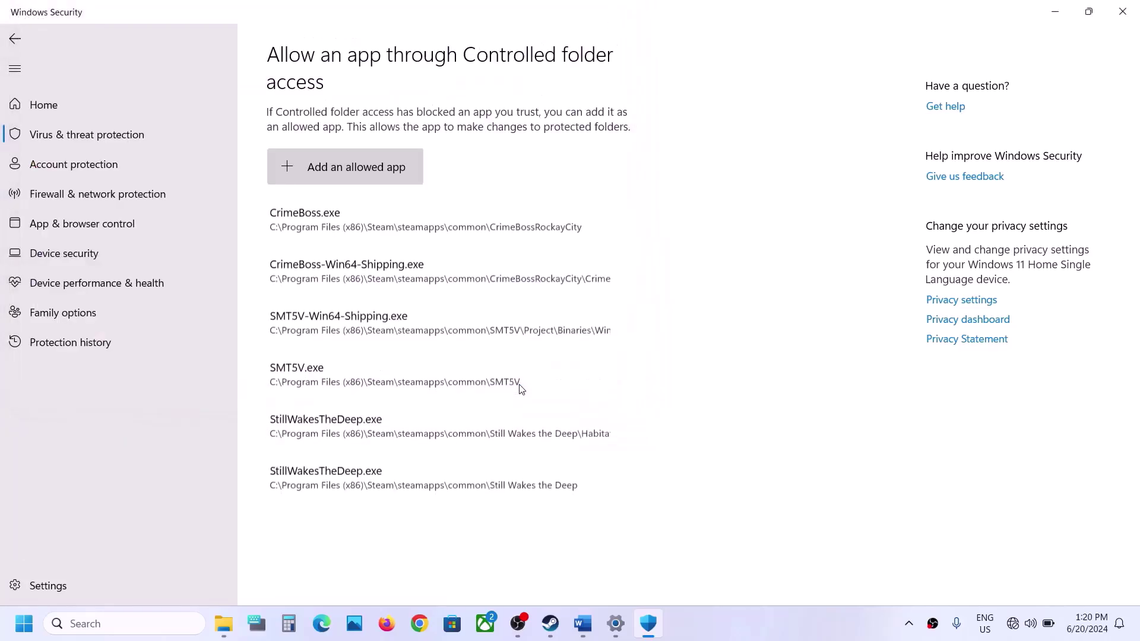
Open Control Panel and go to the apps allowed through Windows Defender Firewall under System and Security
{"action": "left_click", "coordinate": [25, 630]}
{"action": "type", "text": "ontrol"}
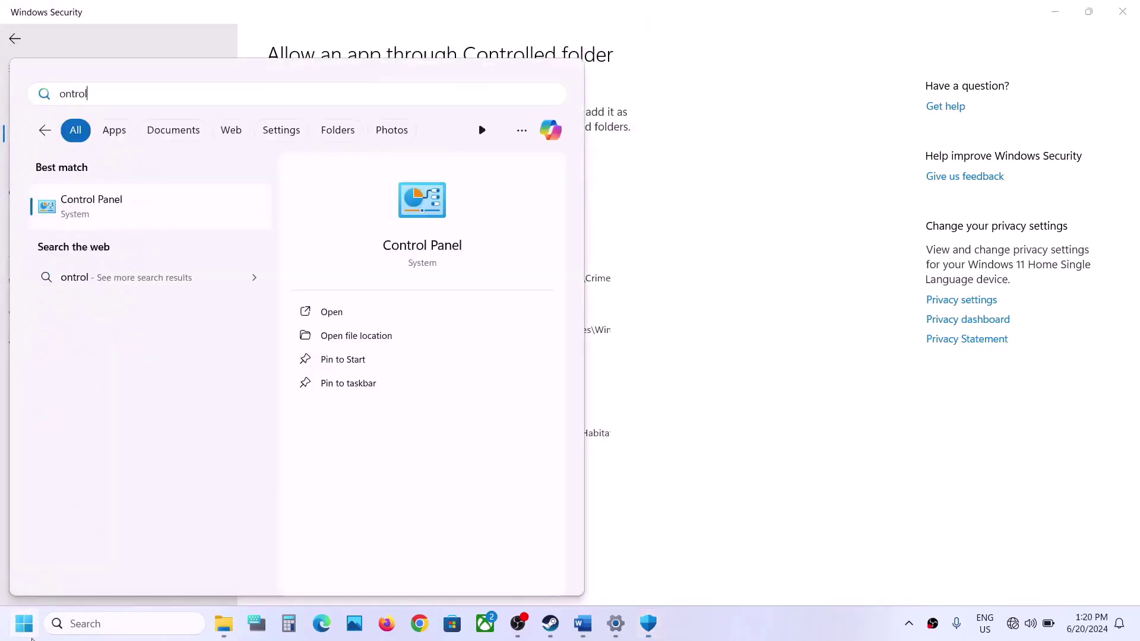
{"action": "key", "text": "Return"}
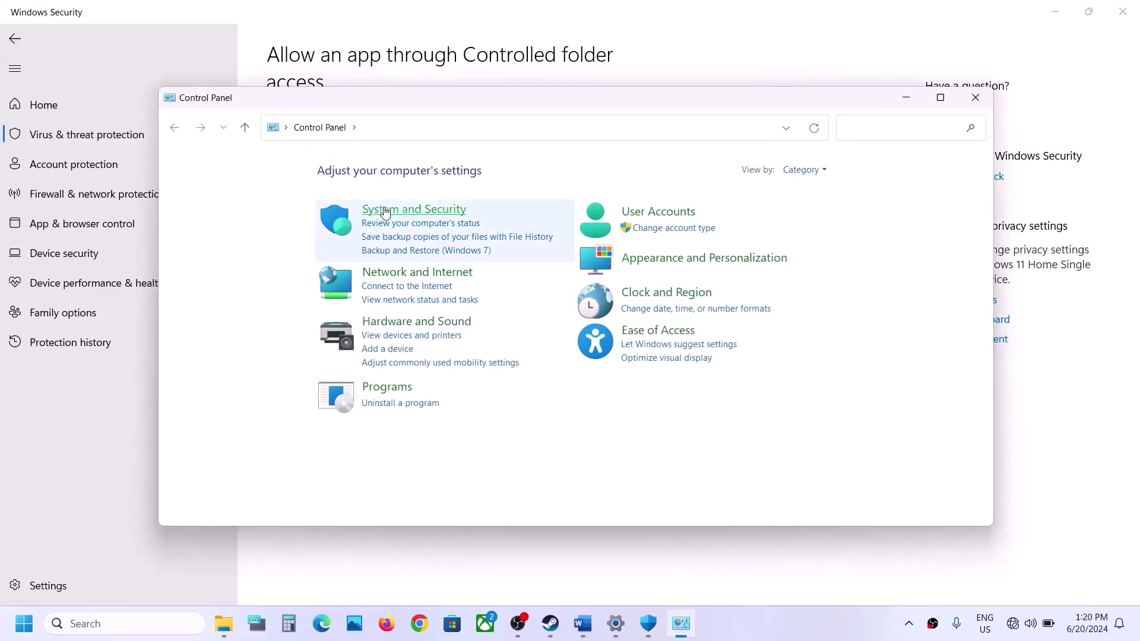
{"action": "left_click", "coordinate": [385, 213]}
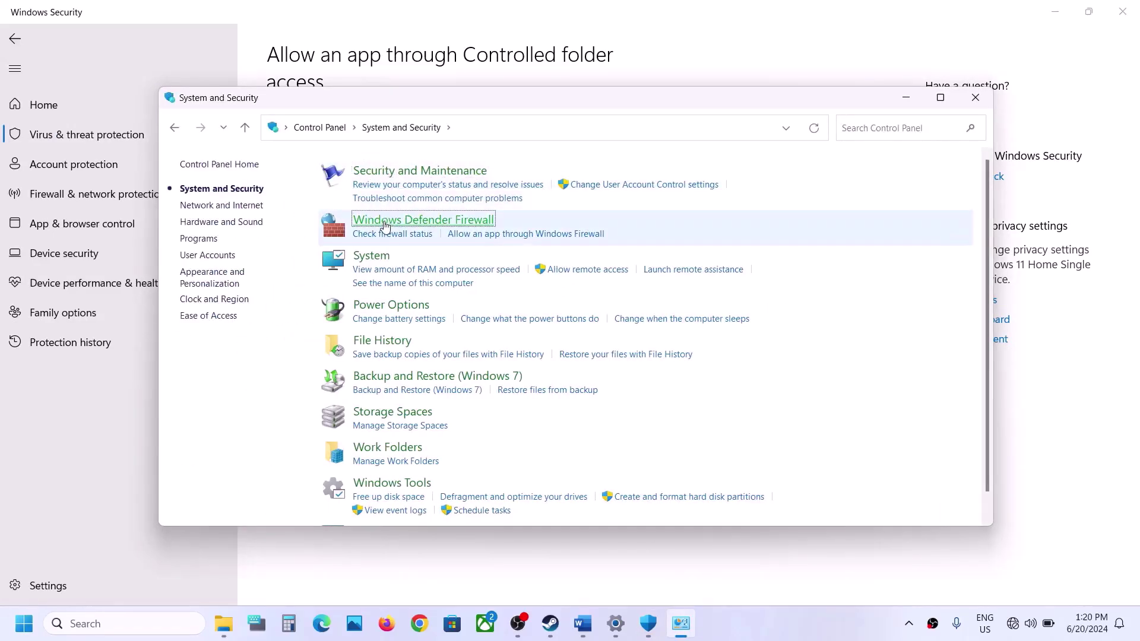
{"action": "left_click", "coordinate": [392, 222]}
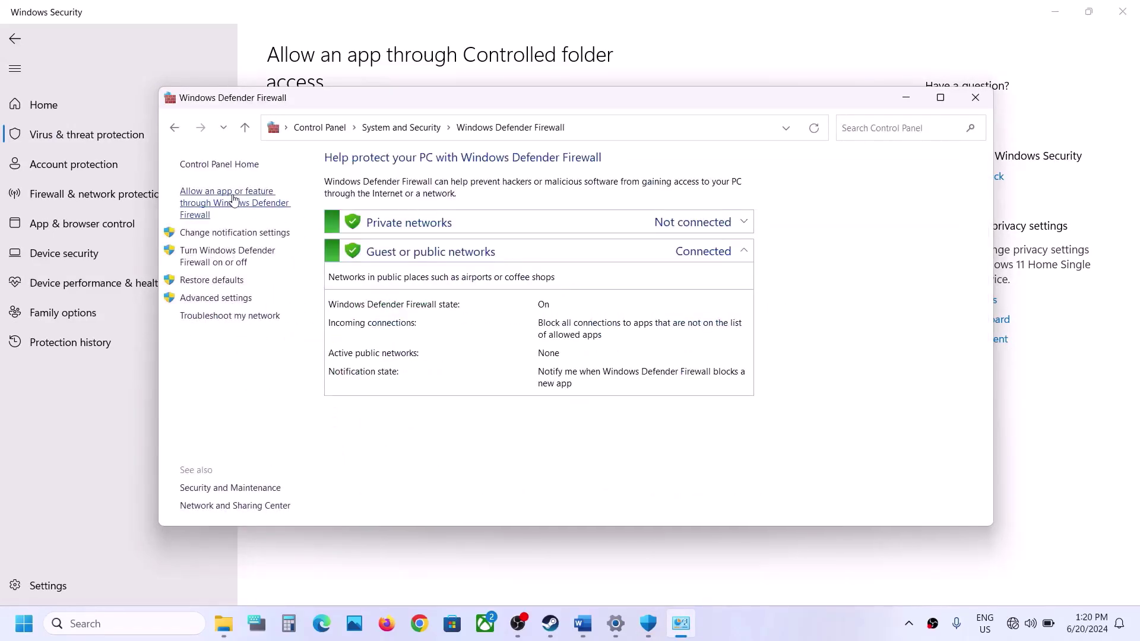
{"action": "left_click", "coordinate": [233, 203]}
Try to add the CrimeBoss application from steamapps\common\CrimeBossRockayCity to the apps allowed through Windows Defender Firewall
{"action": "left_click", "coordinate": [785, 208]}
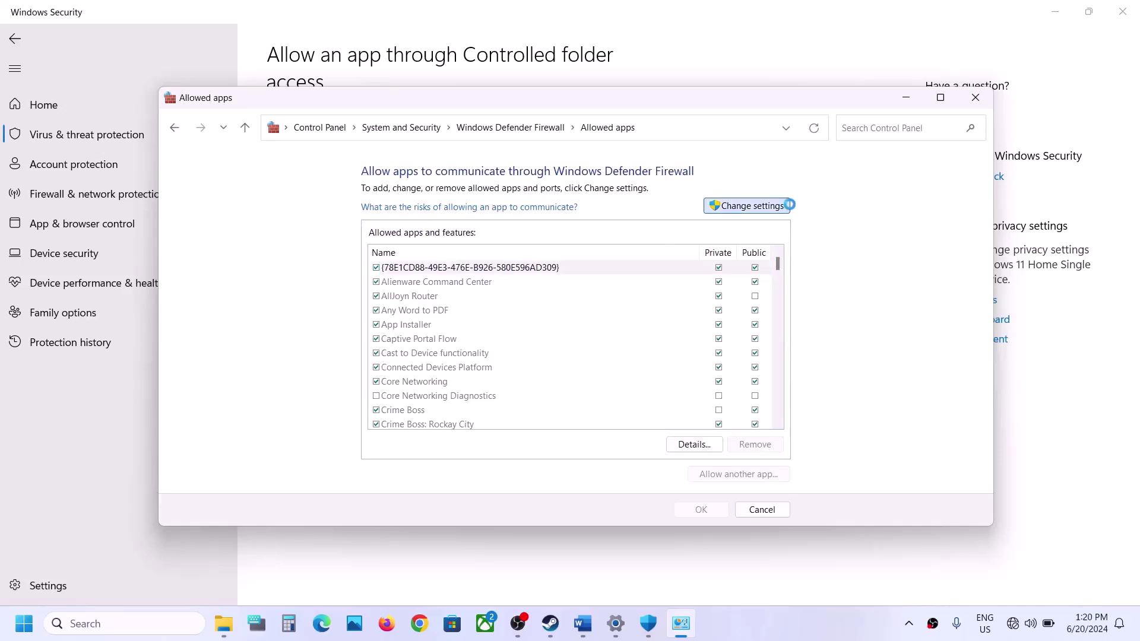
{"action": "left_click", "coordinate": [738, 473]}
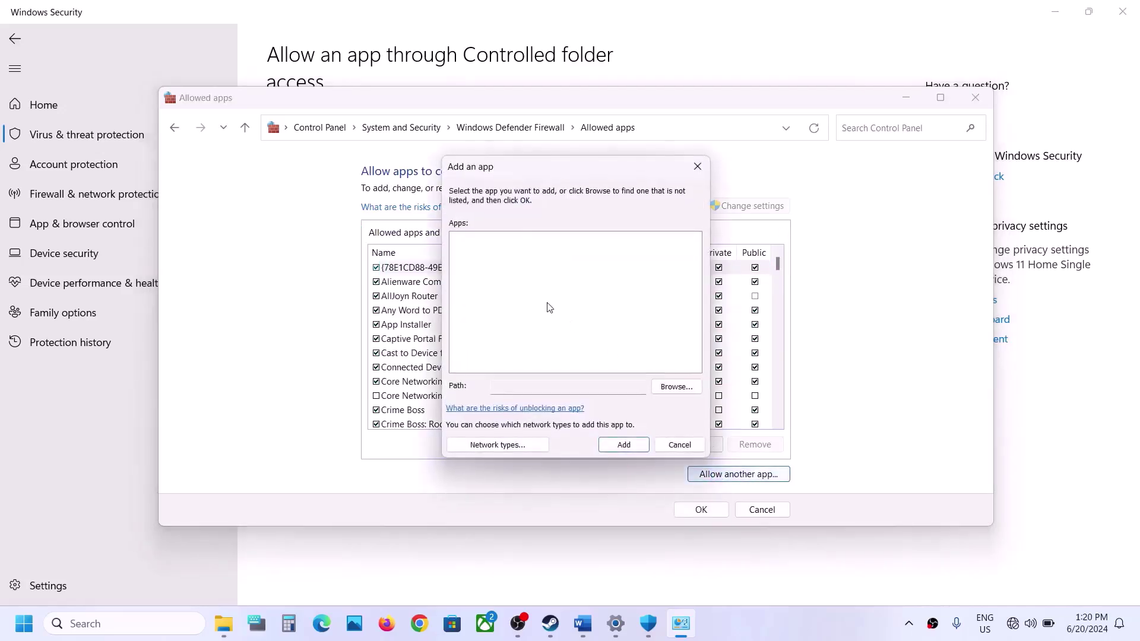
{"action": "left_click", "coordinate": [665, 384]}
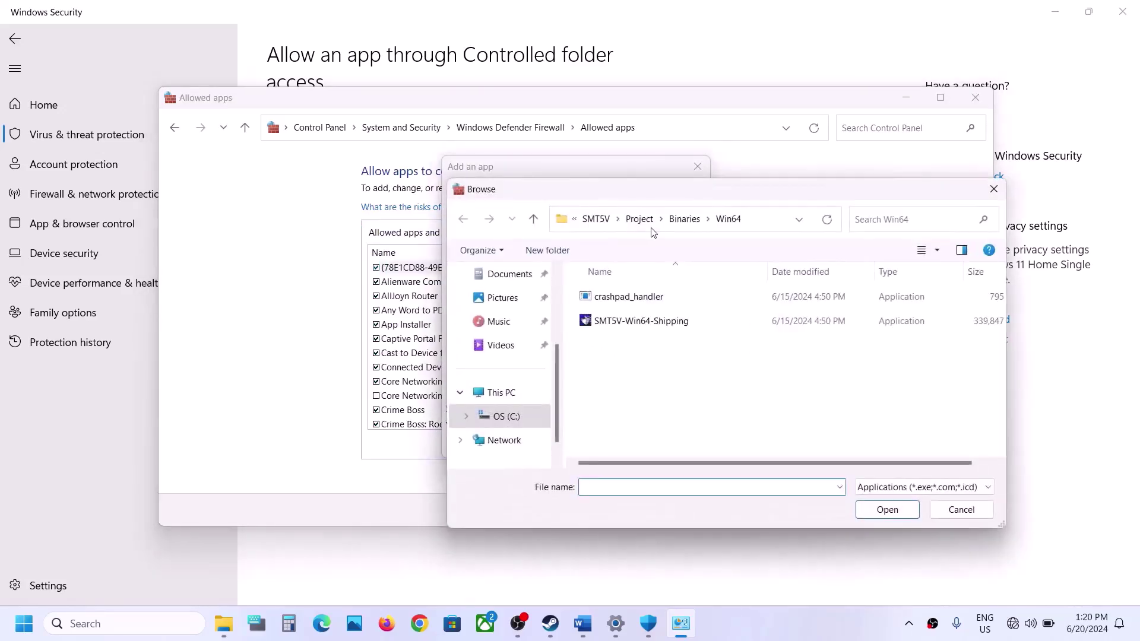
{"action": "left_click", "coordinate": [606, 221]}
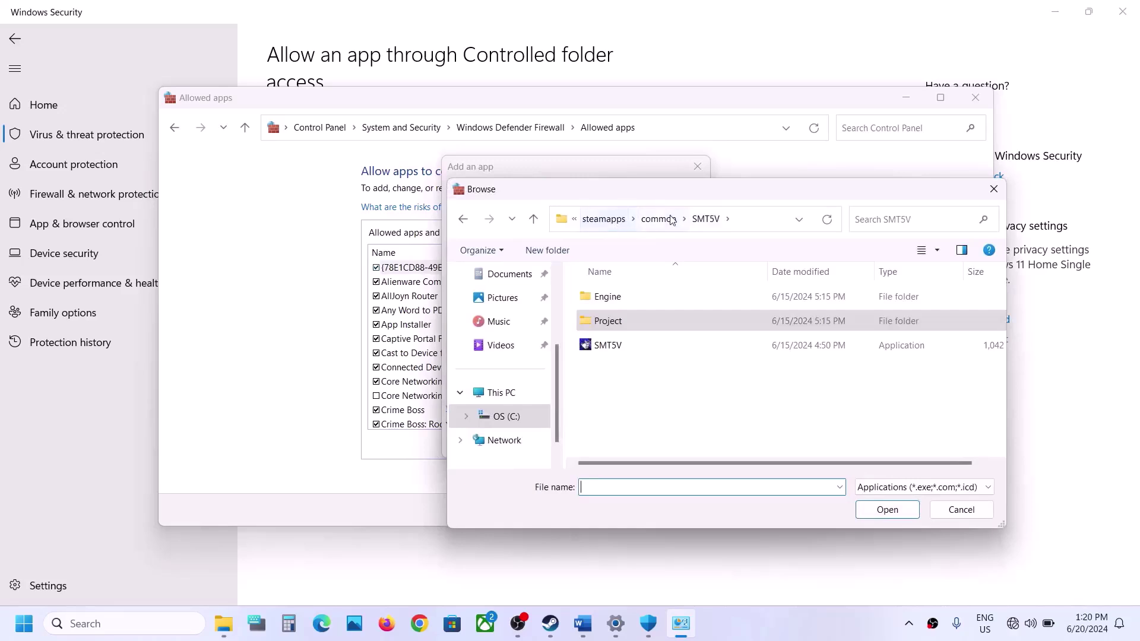
{"action": "left_click", "coordinate": [657, 219]}
{"action": "double_click", "coordinate": [615, 296]}
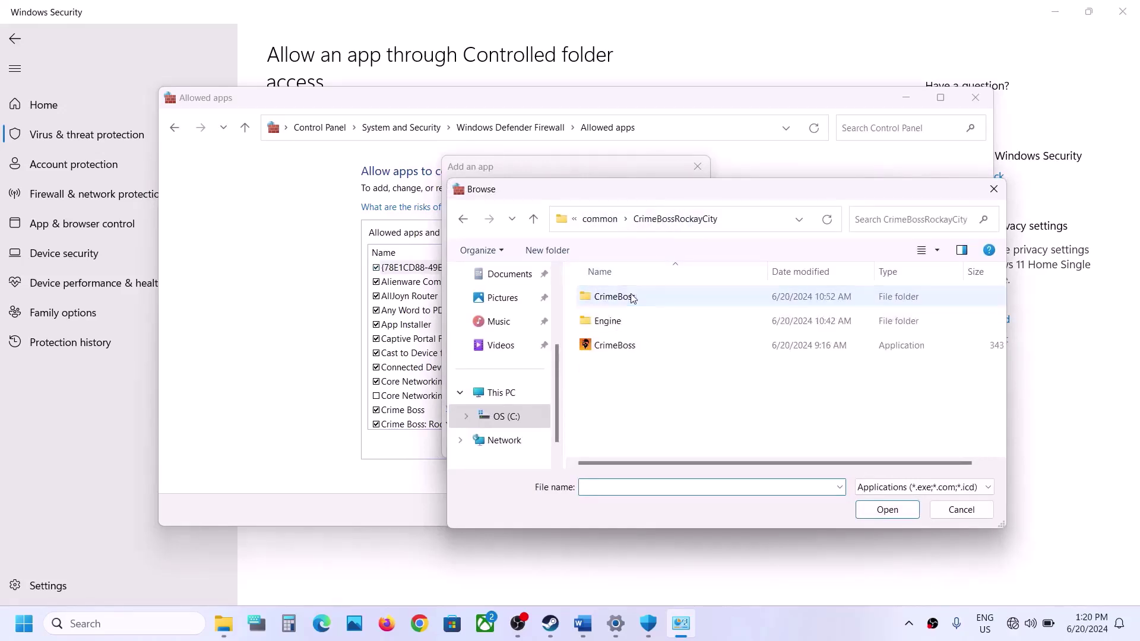
{"action": "left_click", "coordinate": [636, 347]}
{"action": "left_click", "coordinate": [868, 508]}
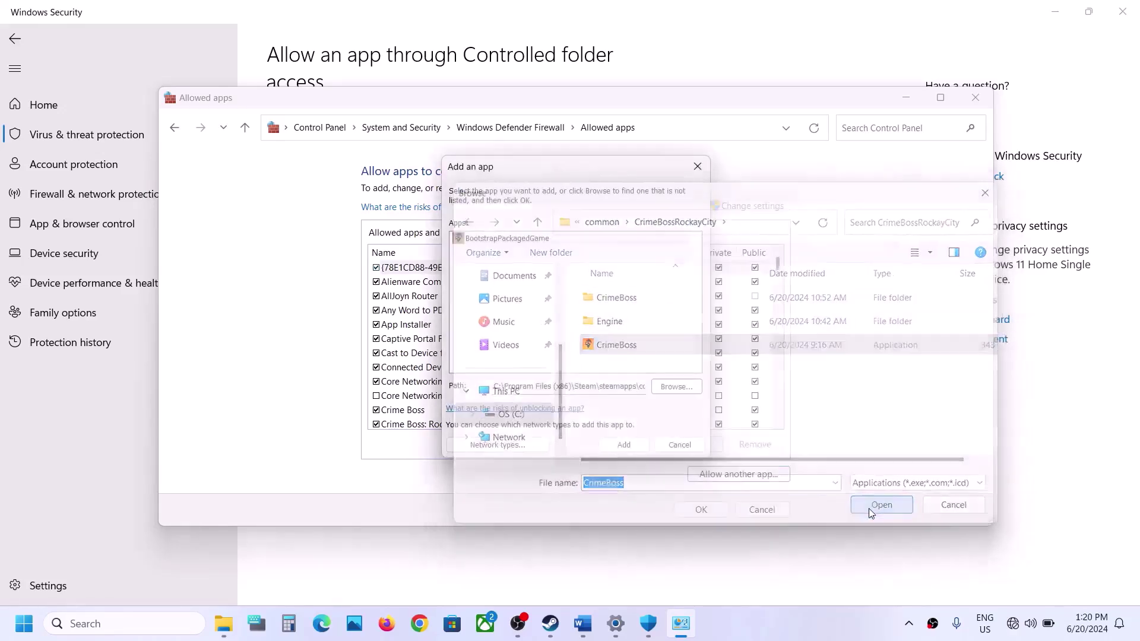
{"action": "left_click", "coordinate": [623, 446]}
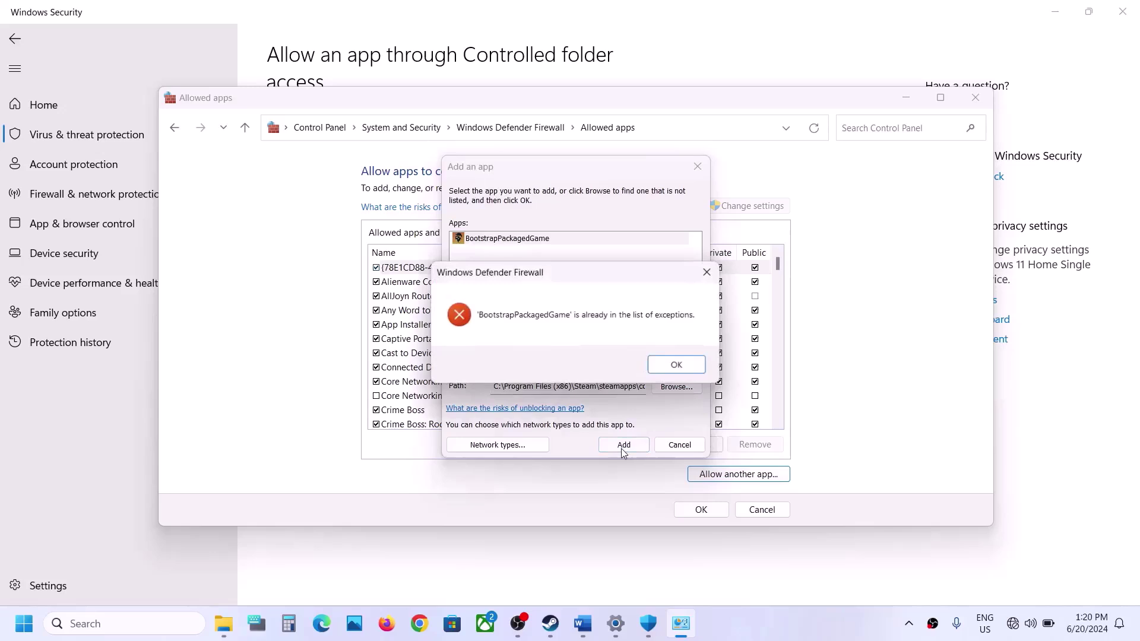
{"action": "left_click", "coordinate": [681, 364]}
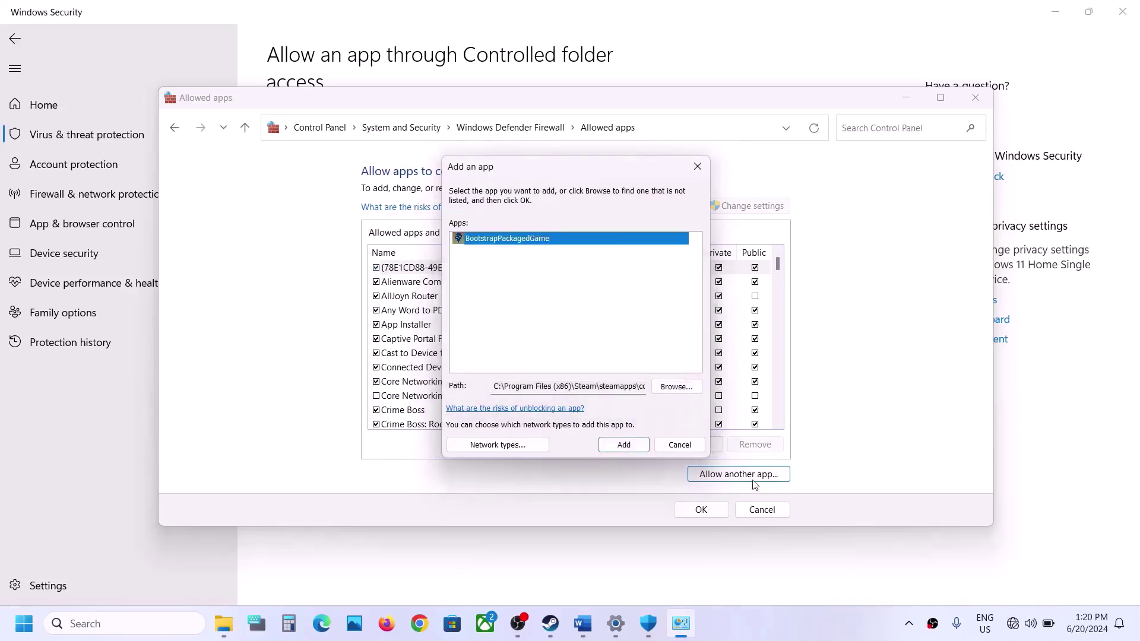
Try to add CrimeBoss-Win64-Shipping from the CrimeBoss\Binaries\Win64 folder to the firewall's allowed apps as well
{"action": "left_click", "coordinate": [676, 386]}
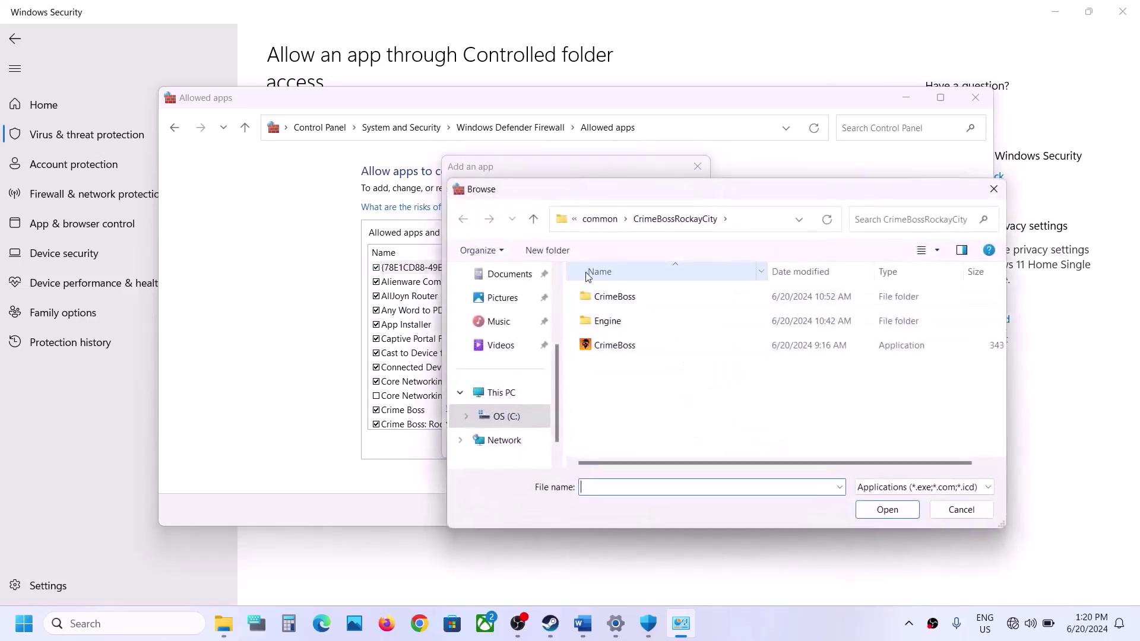
{"action": "double_click", "coordinate": [602, 297]}
{"action": "double_click", "coordinate": [605, 297]}
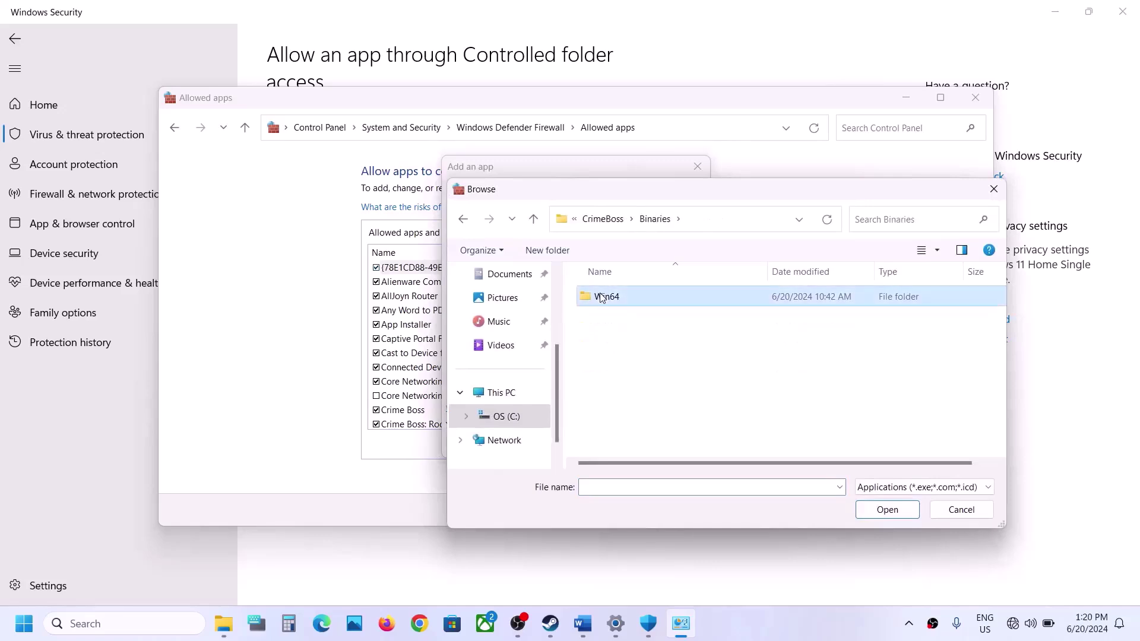
{"action": "double_click", "coordinate": [609, 298]}
{"action": "left_click", "coordinate": [642, 302]}
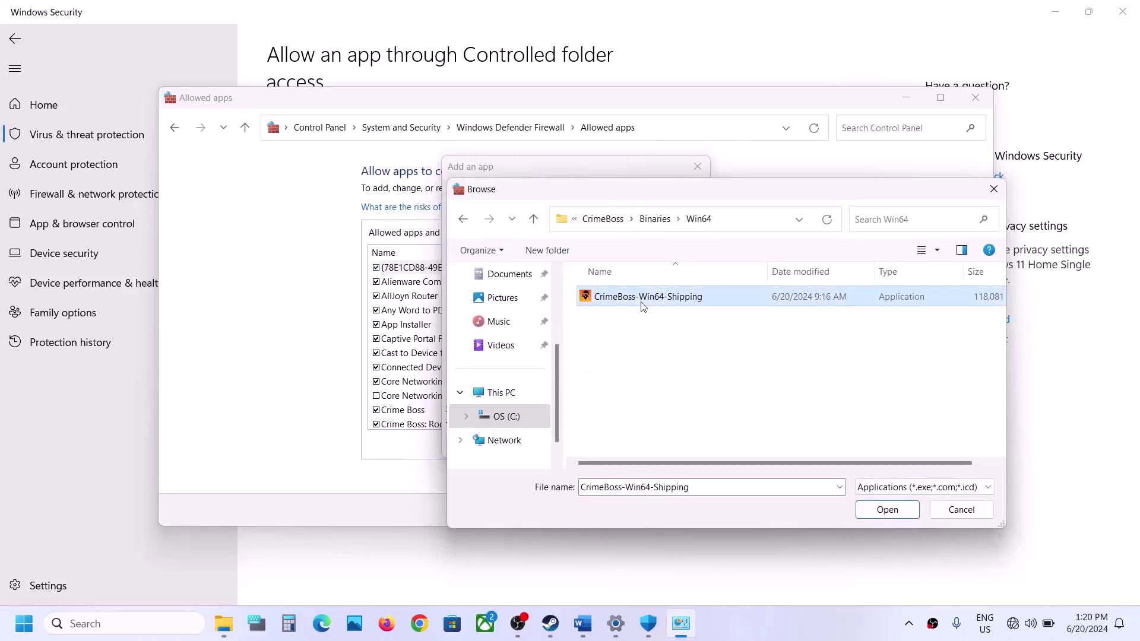
{"action": "left_click", "coordinate": [887, 510]}
{"action": "left_click", "coordinate": [623, 445]}
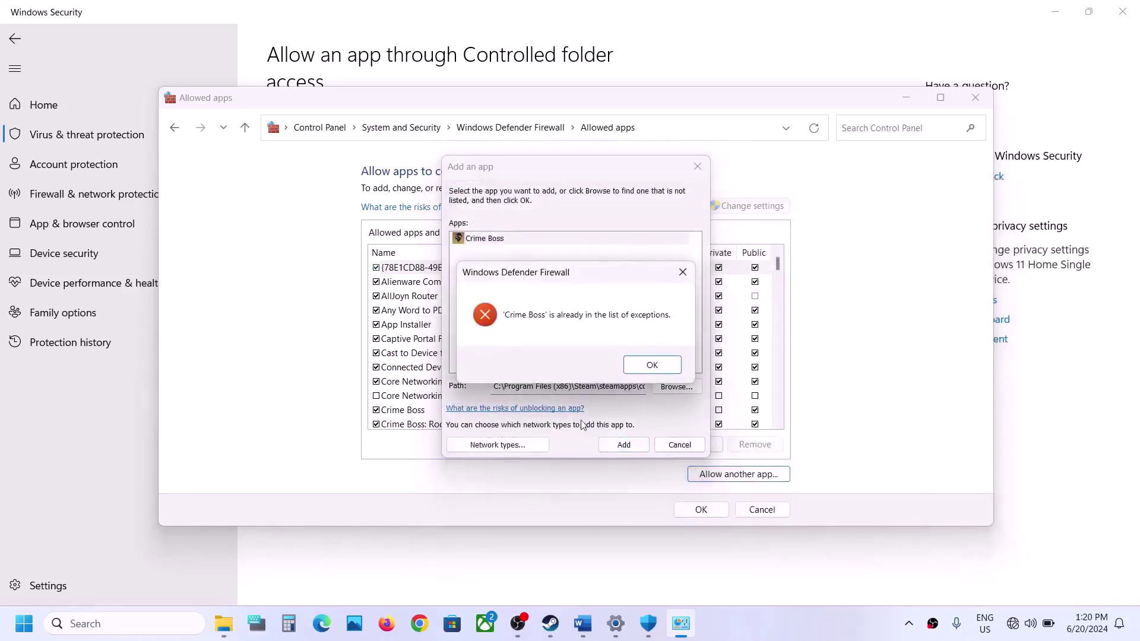
{"action": "left_click", "coordinate": [653, 365]}
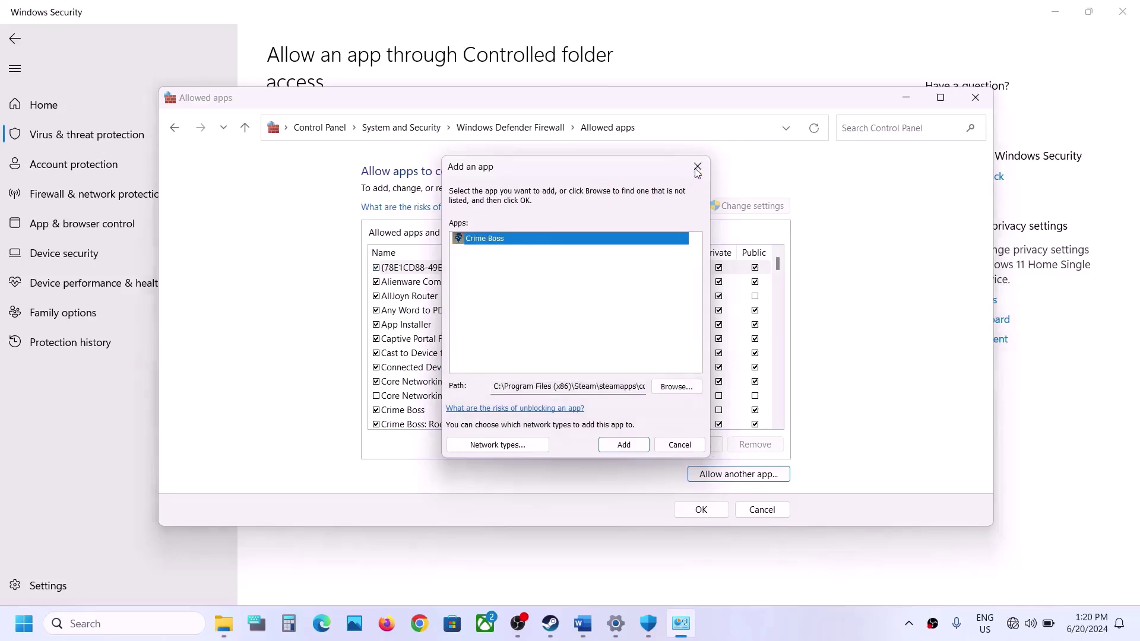
Select the Crime Boss entry, save the allowed apps list, and close the firewall, Windows Security and Settings windows
{"action": "left_click", "coordinate": [697, 170]}
{"action": "left_click", "coordinate": [419, 410]}
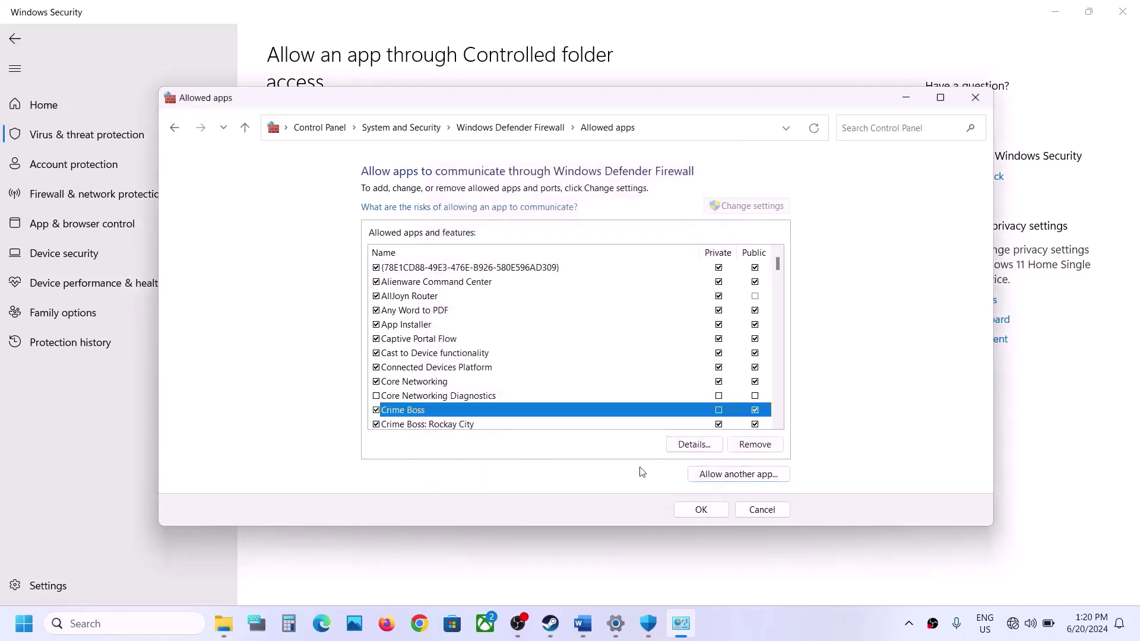
{"action": "left_click", "coordinate": [700, 509]}
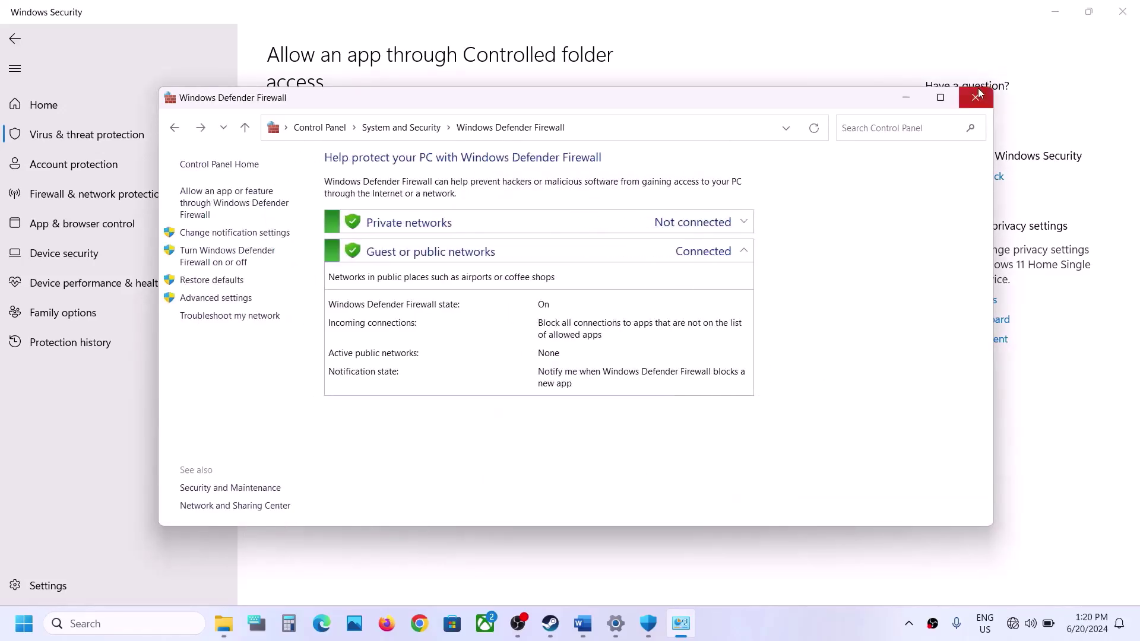
{"action": "left_click", "coordinate": [976, 97]}
{"action": "left_click", "coordinate": [1131, 12]}
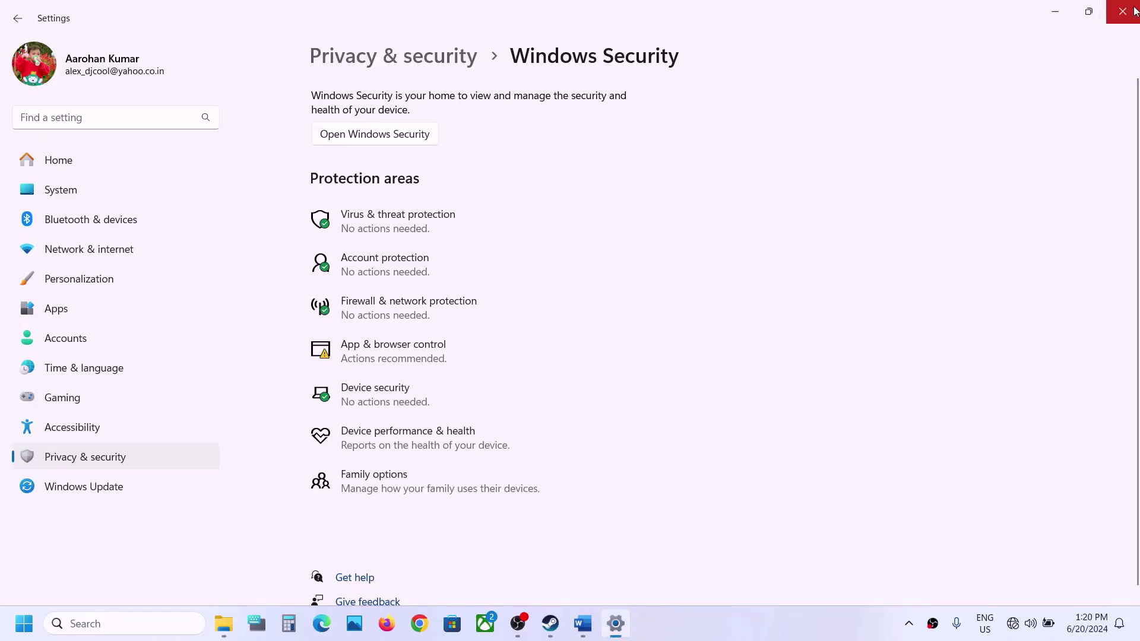
{"action": "left_click", "coordinate": [1131, 12]}
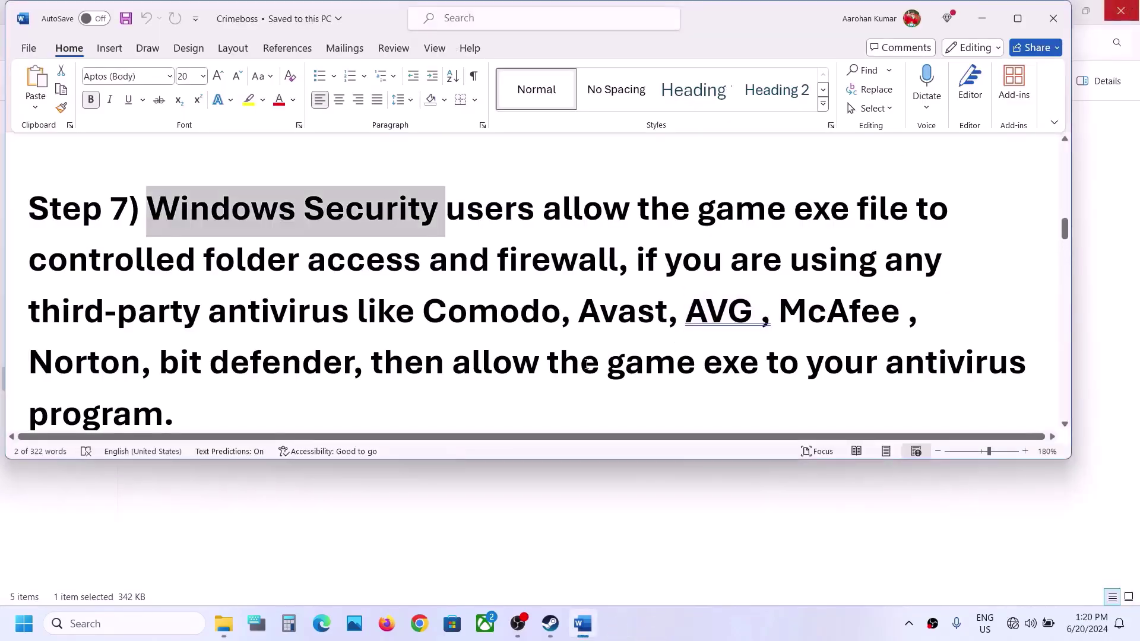
Highlight "Update Windows" in Step 8 of the document, and check for updates on the Windows Update page in Settings
{"action": "scroll", "coordinate": [586, 364], "scroll_direction": "down", "scroll_amount": 5}
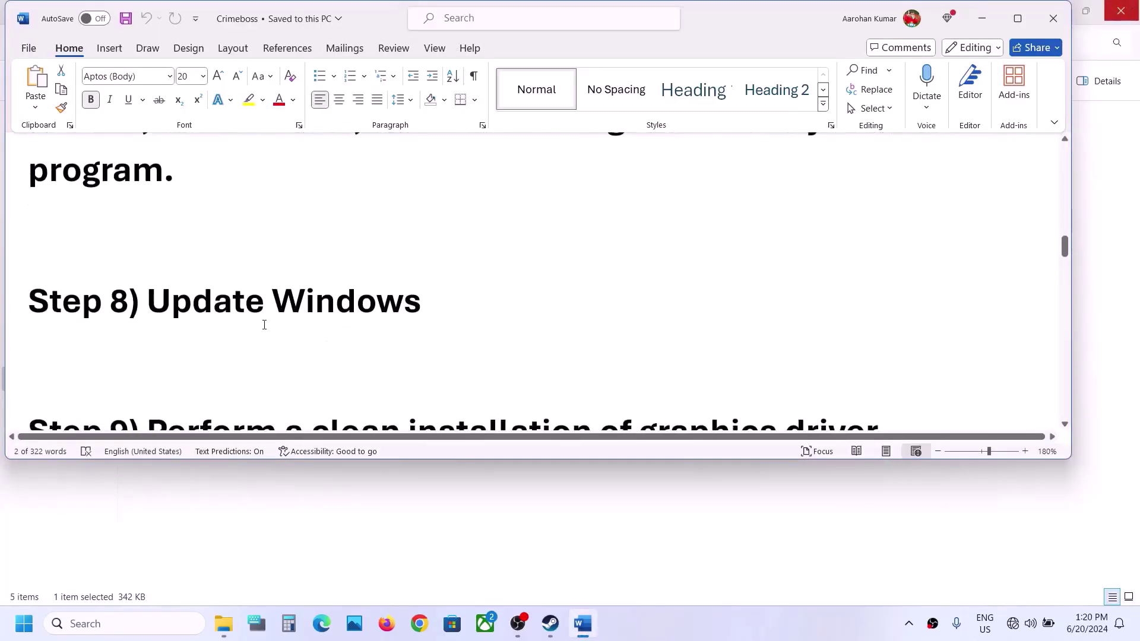
{"action": "left_click_drag", "start_coordinate": [148, 301], "coordinate": [420, 302]}
{"action": "key", "text": "super"}
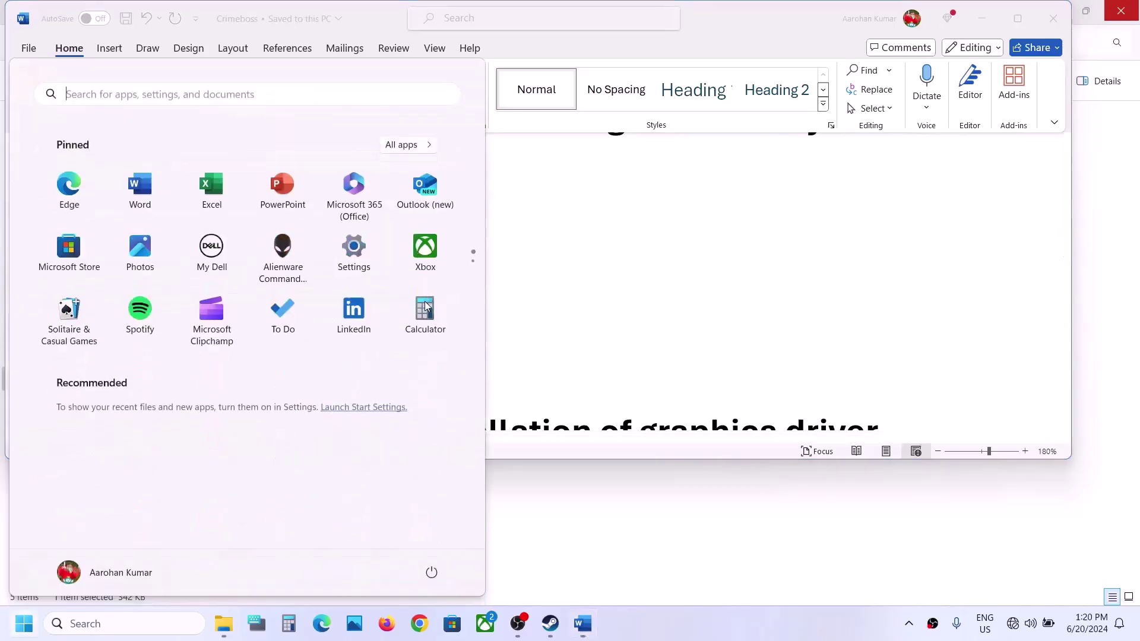
{"action": "key", "text": "super+i"}
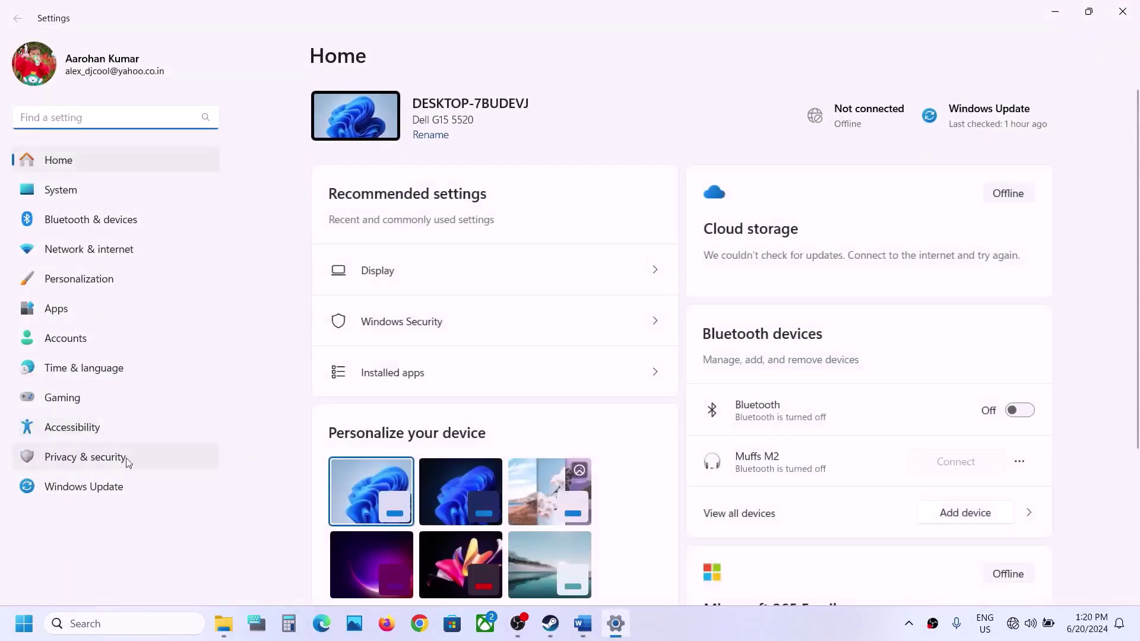
{"action": "left_click", "coordinate": [105, 498]}
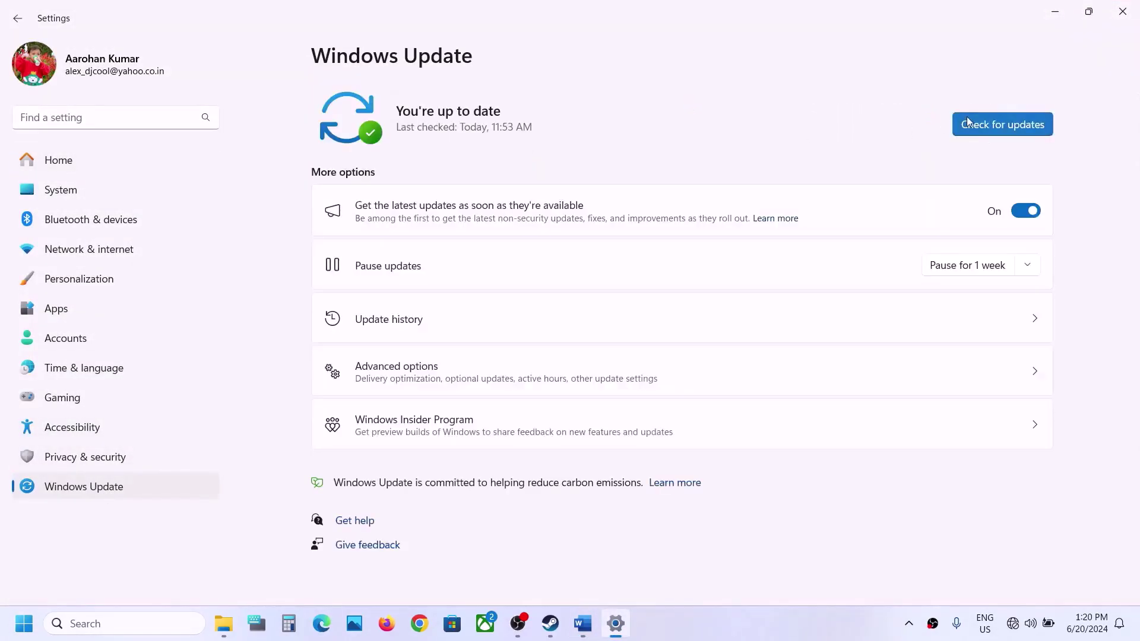
{"action": "left_click", "coordinate": [968, 123]}
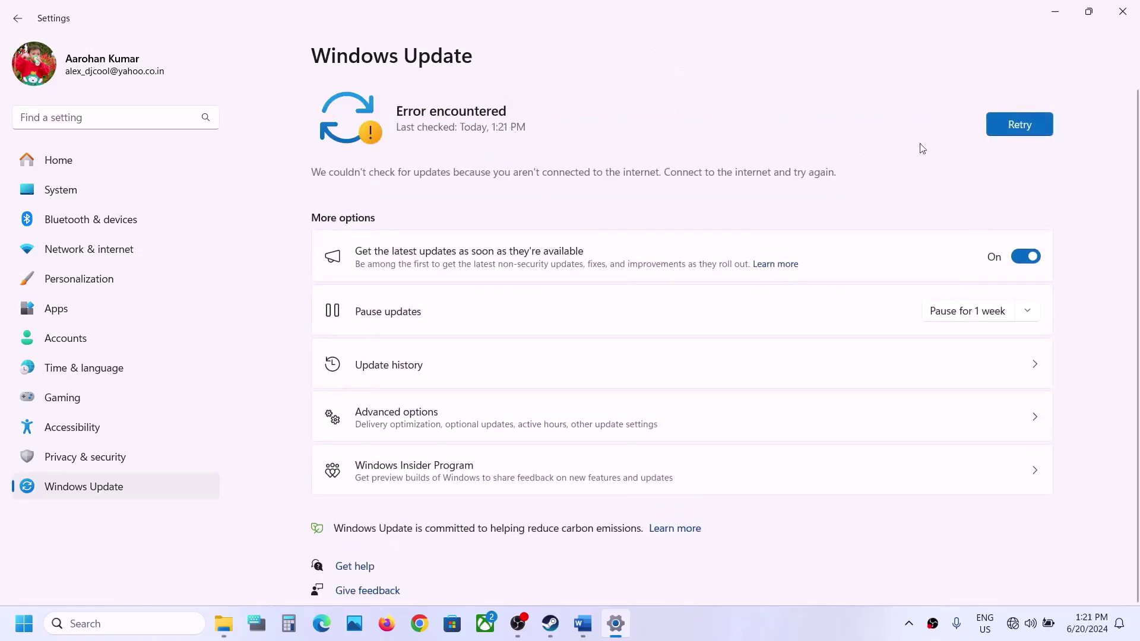
{"action": "left_click", "coordinate": [1027, 124]}
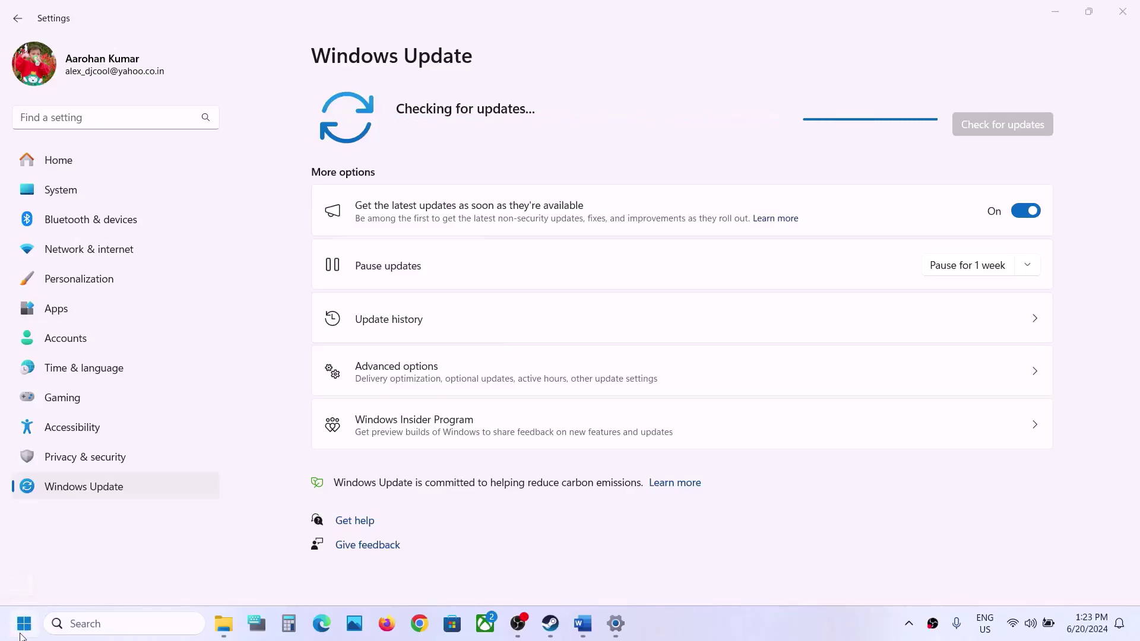
{"action": "left_click", "coordinate": [4, 626]}
{"action": "left_click", "coordinate": [430, 572]}
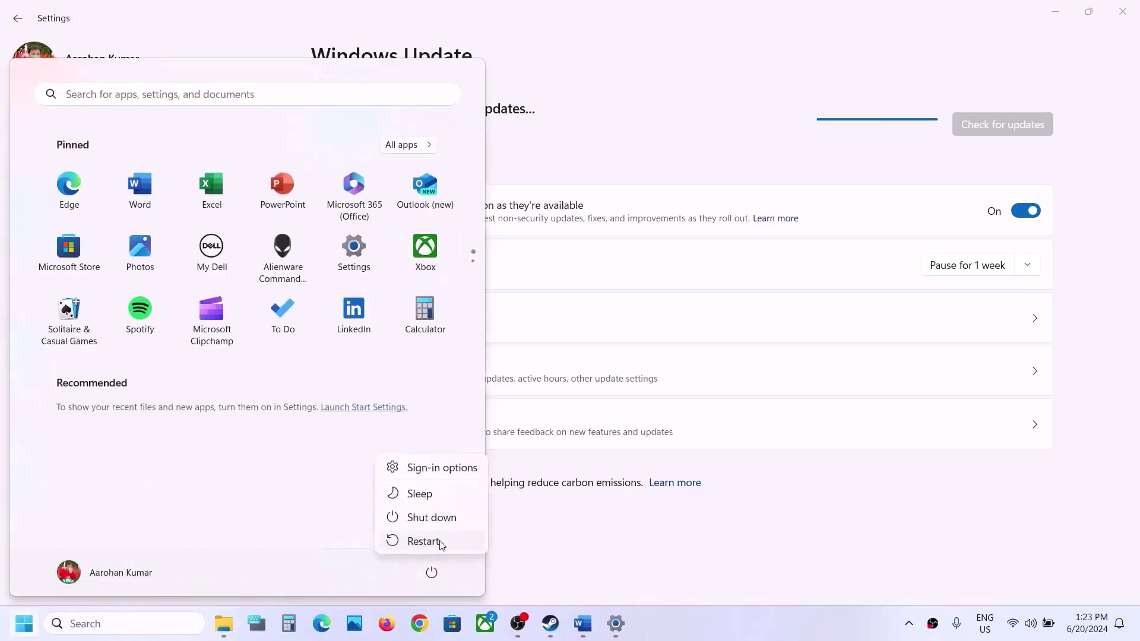
{"action": "key", "text": "Escape"}
Switch back to the Word document and highlight Step 9 on clean graphics driver installation, including the NVIDIA and AMD links
{"action": "left_click", "coordinate": [583, 625]}
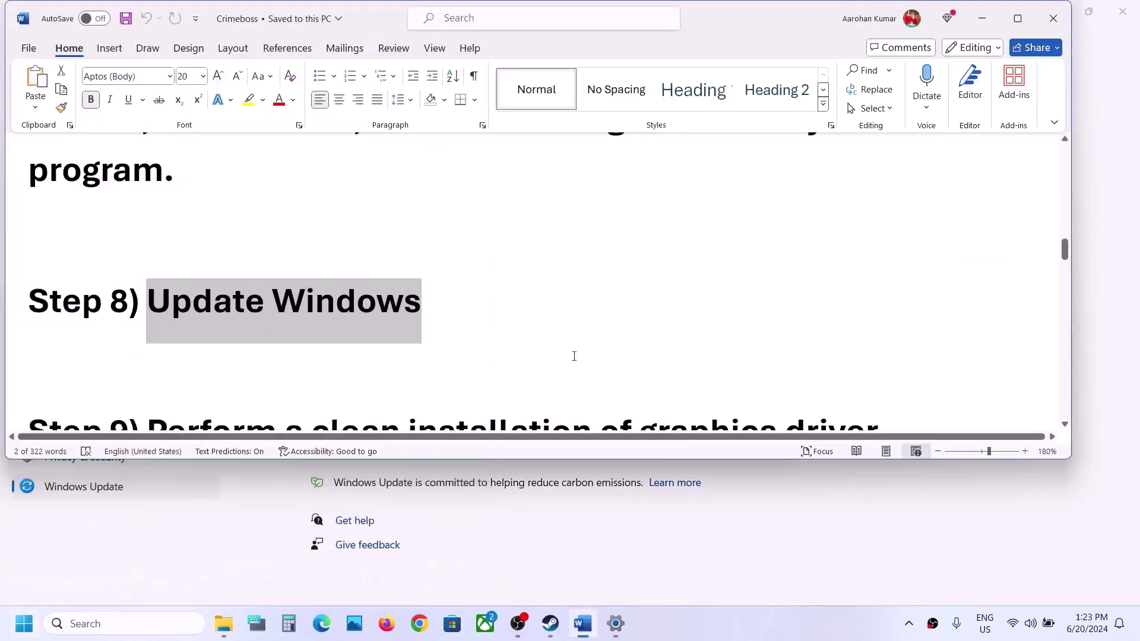
{"action": "scroll", "coordinate": [511, 336], "scroll_direction": "down", "scroll_amount": 3}
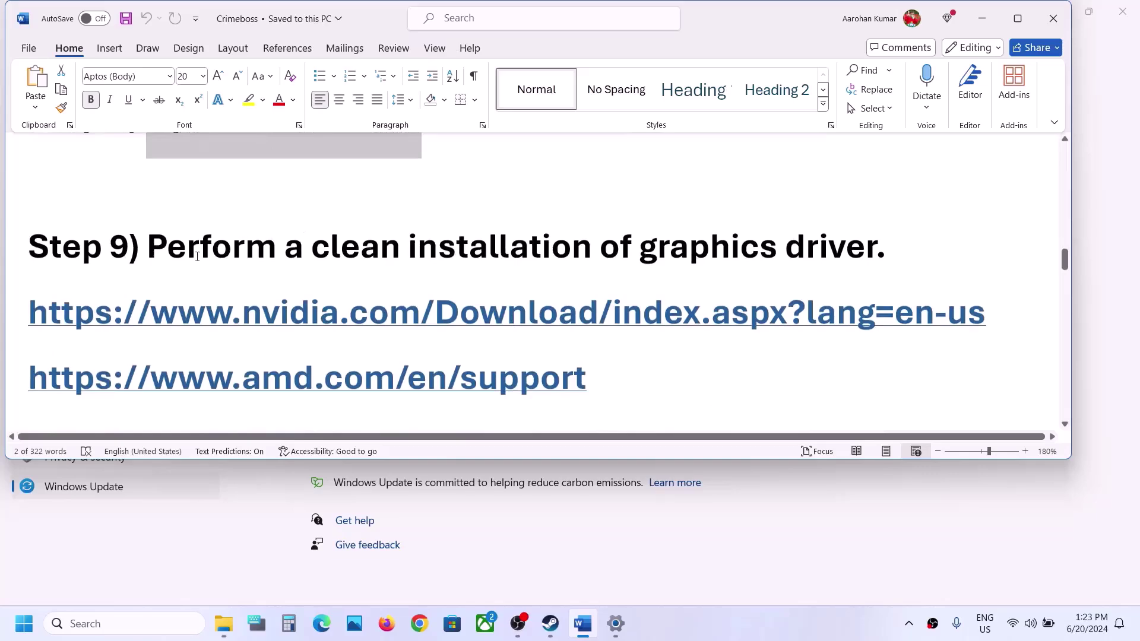
{"action": "left_click_drag", "start_coordinate": [197, 257], "coordinate": [867, 248]}
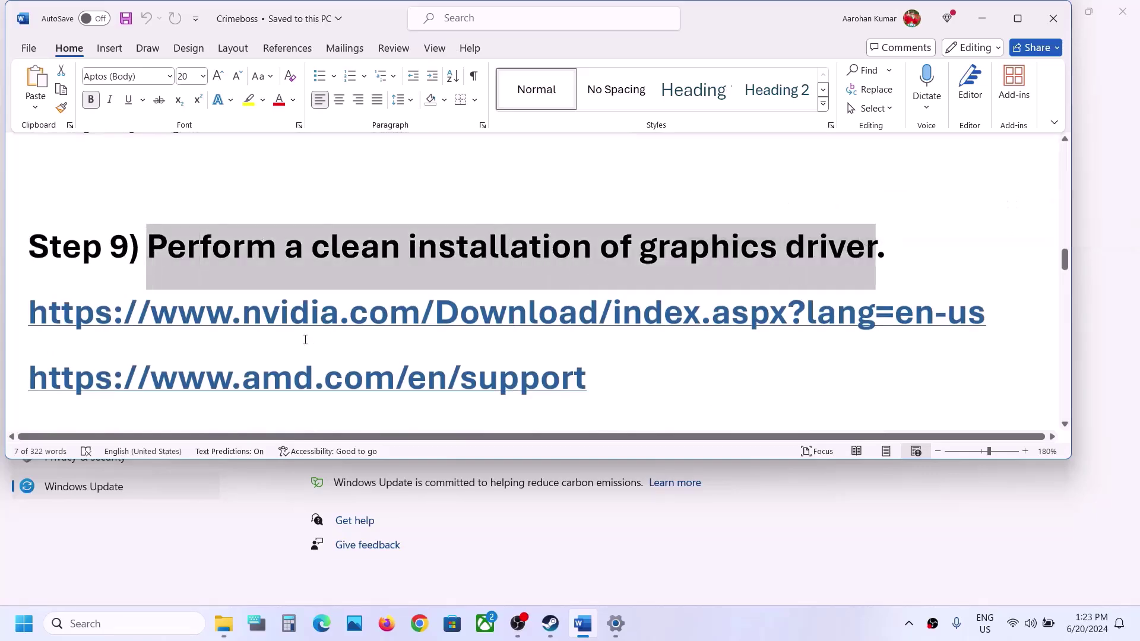
{"action": "left_click_drag", "start_coordinate": [261, 313], "coordinate": [663, 314]}
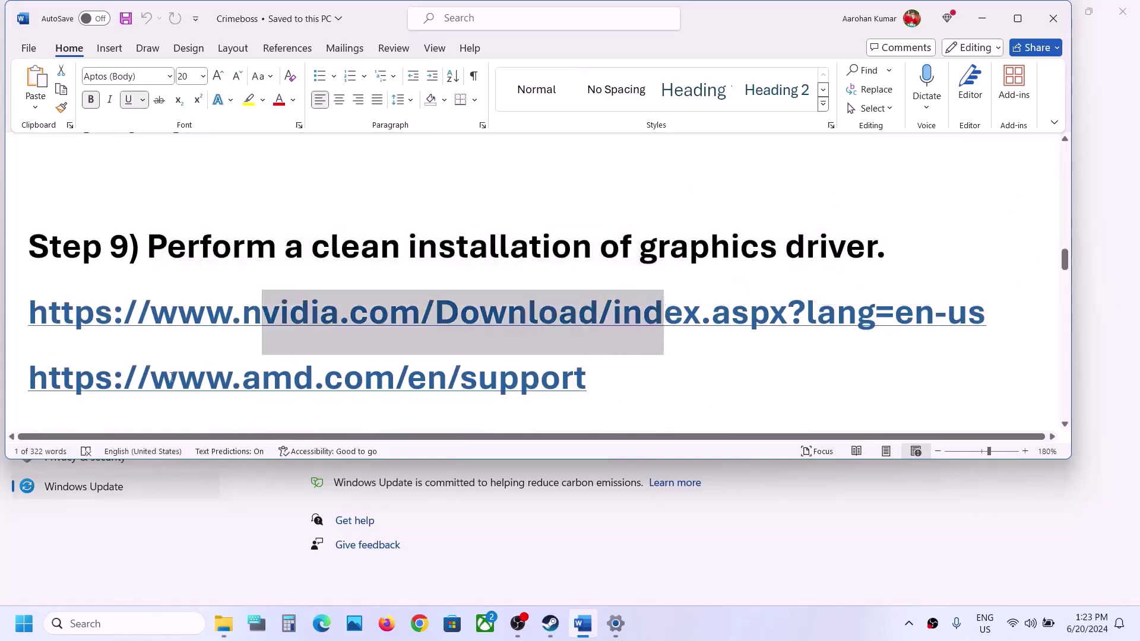
{"action": "left_click_drag", "start_coordinate": [170, 377], "coordinate": [522, 380]}
{"action": "left_click", "coordinate": [550, 623]}
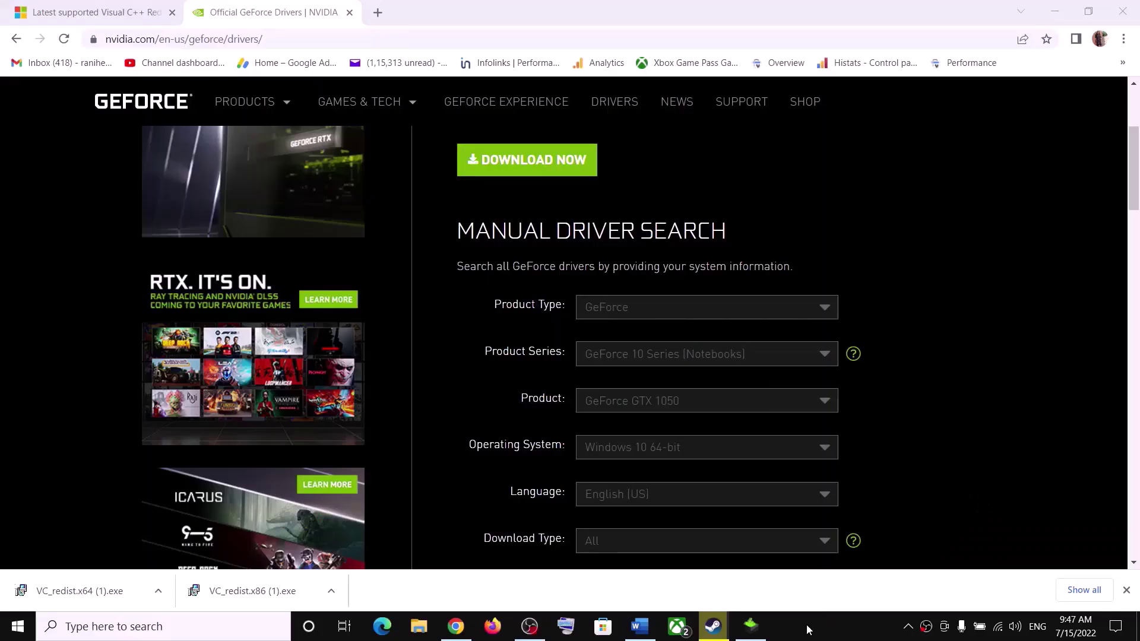
Review the product and operating system options, and search for GeForce GTX 1050 drivers in GeForce 10 Series (Notebooks) for Windows 10 64-bit
{"action": "left_click", "coordinate": [686, 367]}
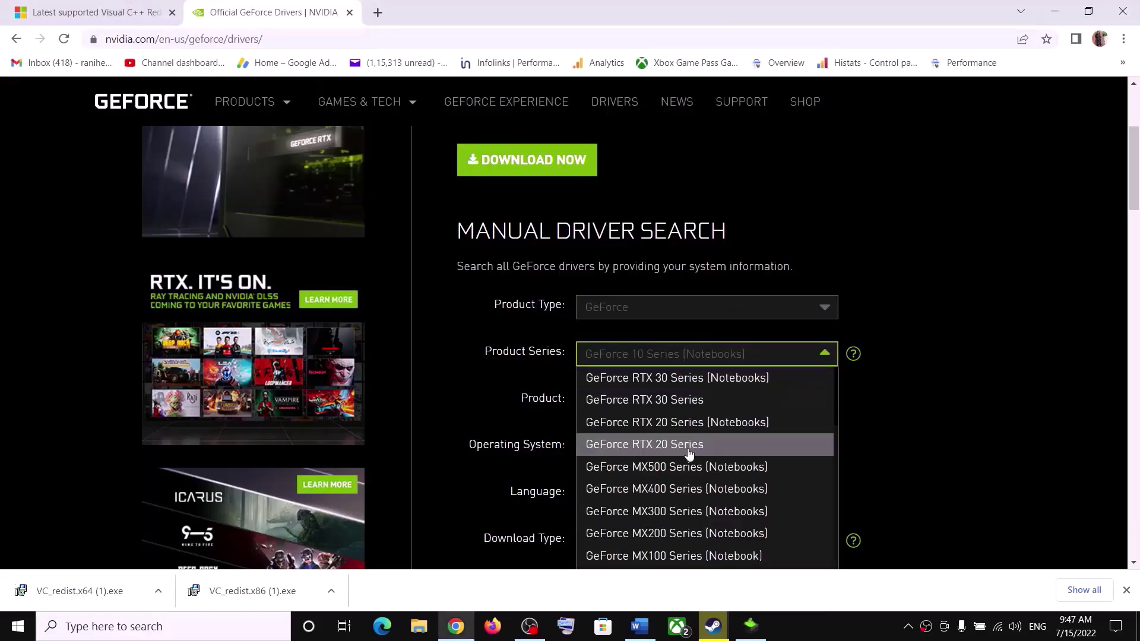
{"action": "left_click", "coordinate": [888, 387]}
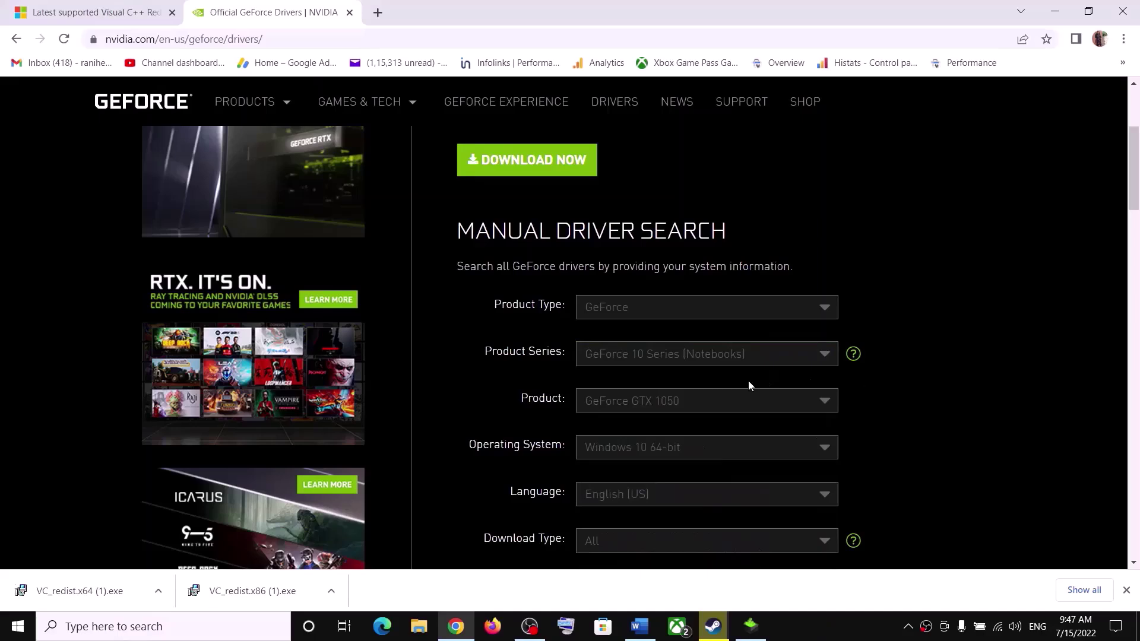
{"action": "left_click", "coordinate": [695, 412]}
{"action": "left_click", "coordinate": [894, 431]}
{"action": "scroll", "coordinate": [879, 415], "scroll_direction": "down", "scroll_amount": 3}
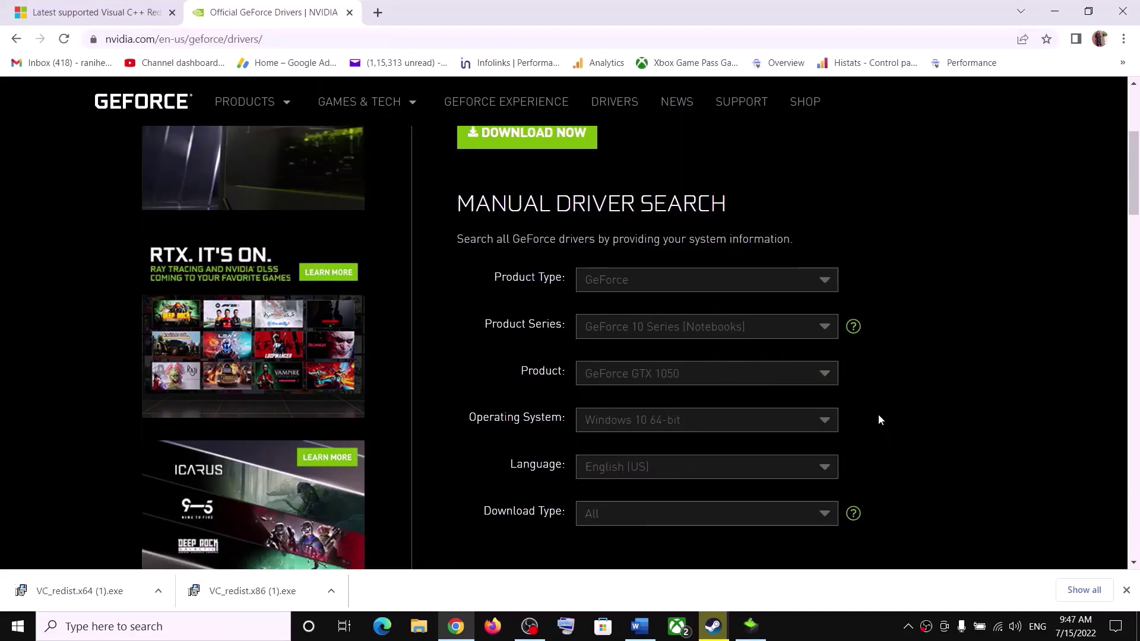
{"action": "left_click", "coordinate": [648, 297]}
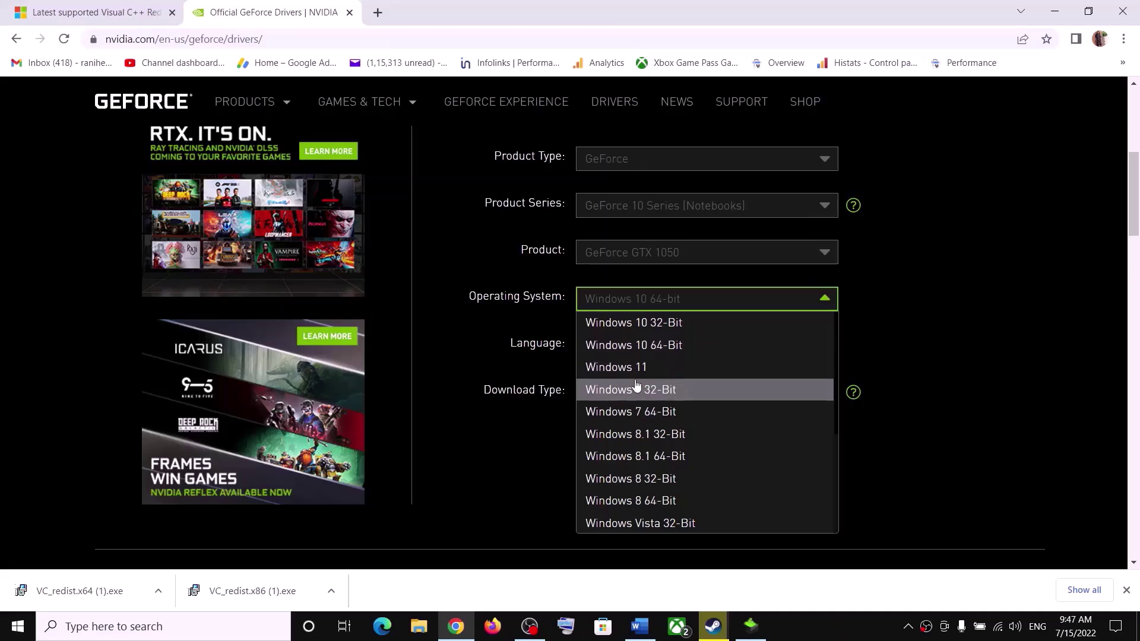
{"action": "left_click", "coordinate": [945, 342]}
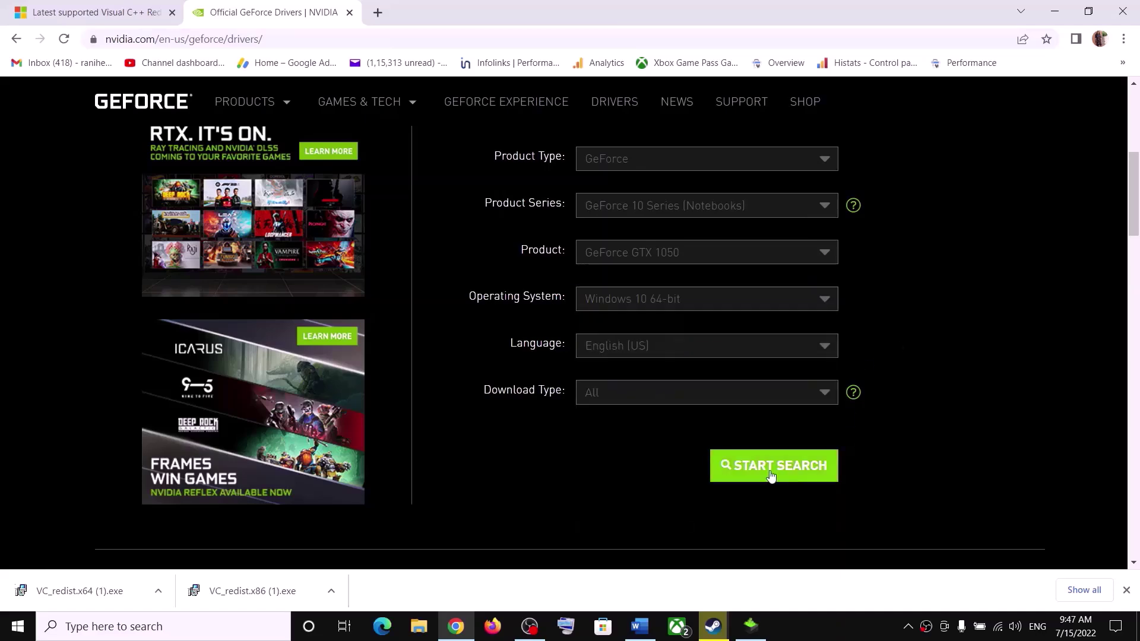
{"action": "left_click", "coordinate": [813, 468]}
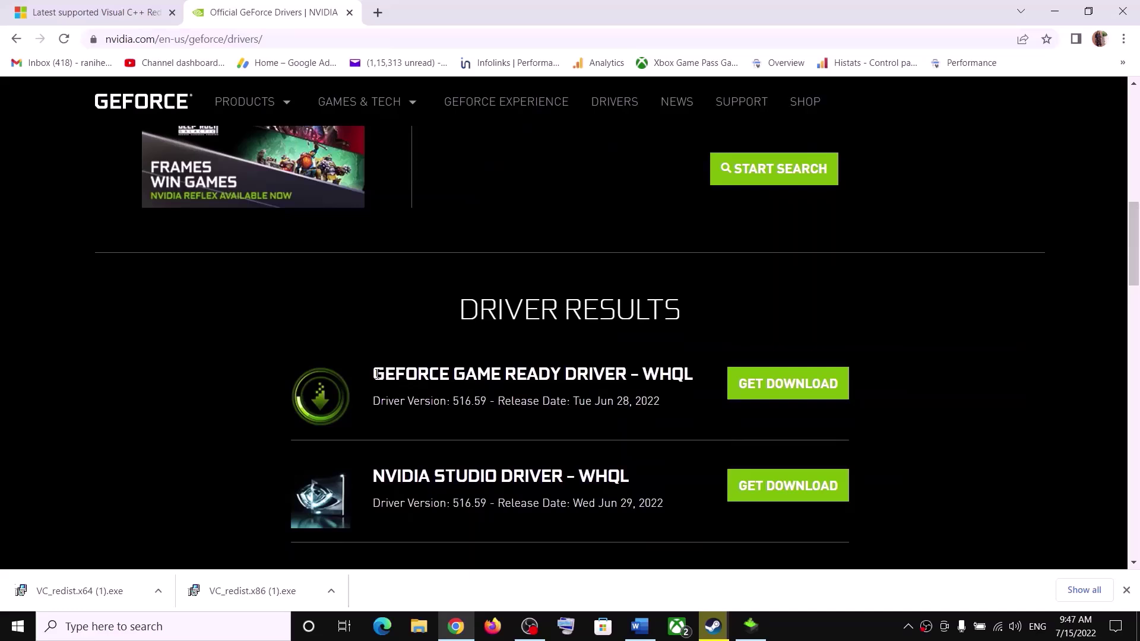
Highlight the GeForce Game Ready Driver's name and version in the driver results, and download version 516.59
{"action": "left_click_drag", "start_coordinate": [375, 374], "coordinate": [552, 375]}
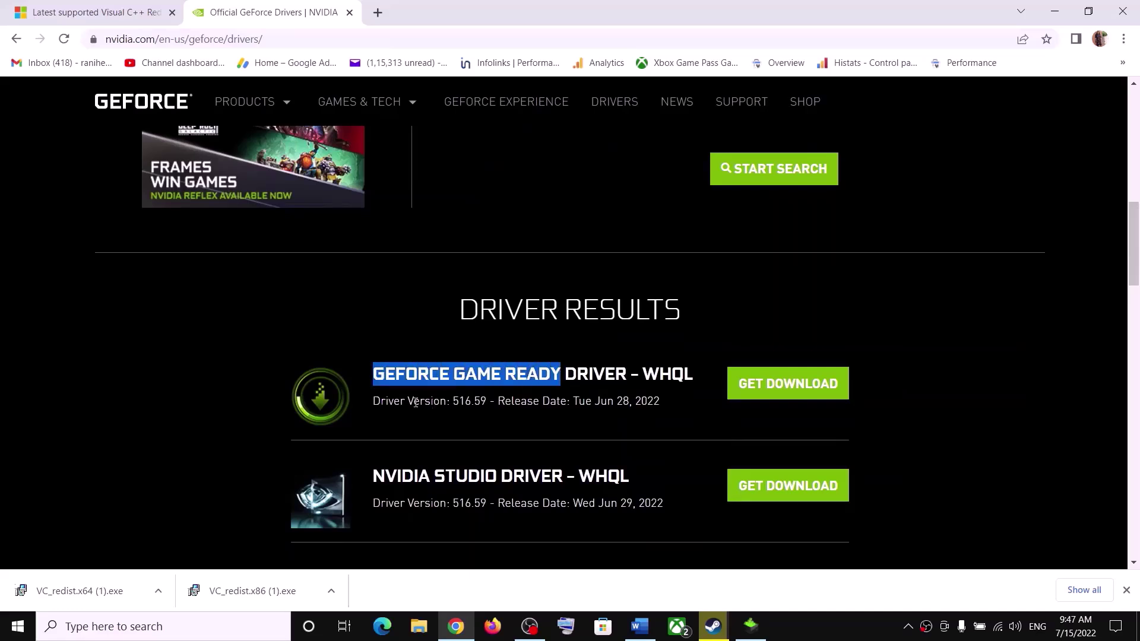
{"action": "left_click_drag", "start_coordinate": [416, 402], "coordinate": [484, 401]}
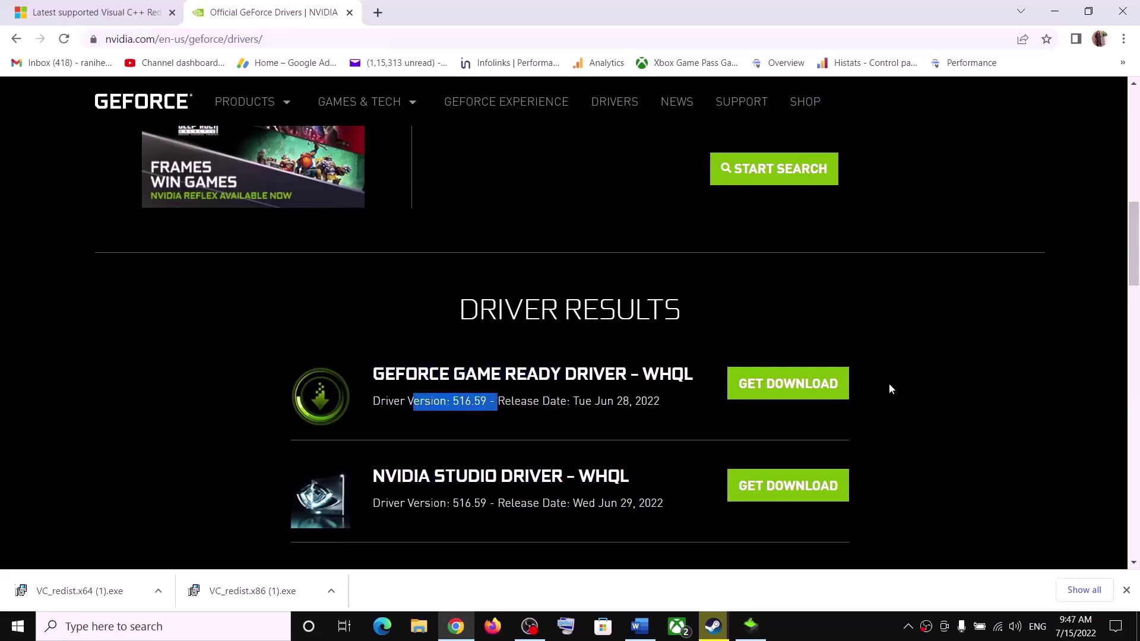
{"action": "left_click", "coordinate": [800, 389]}
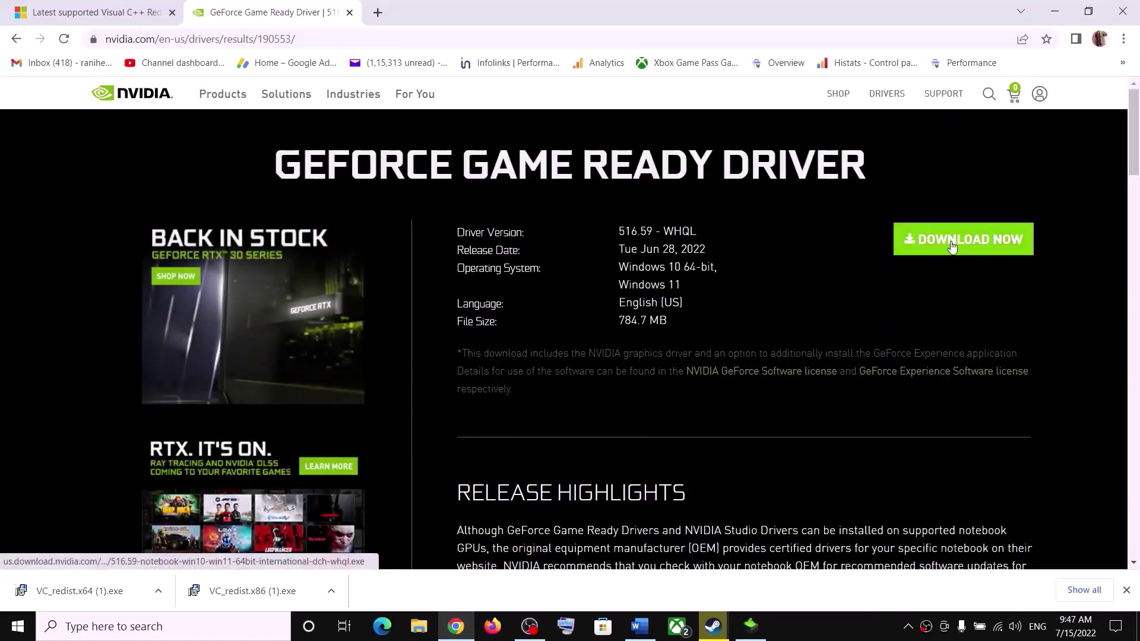
{"action": "left_click", "coordinate": [954, 244]}
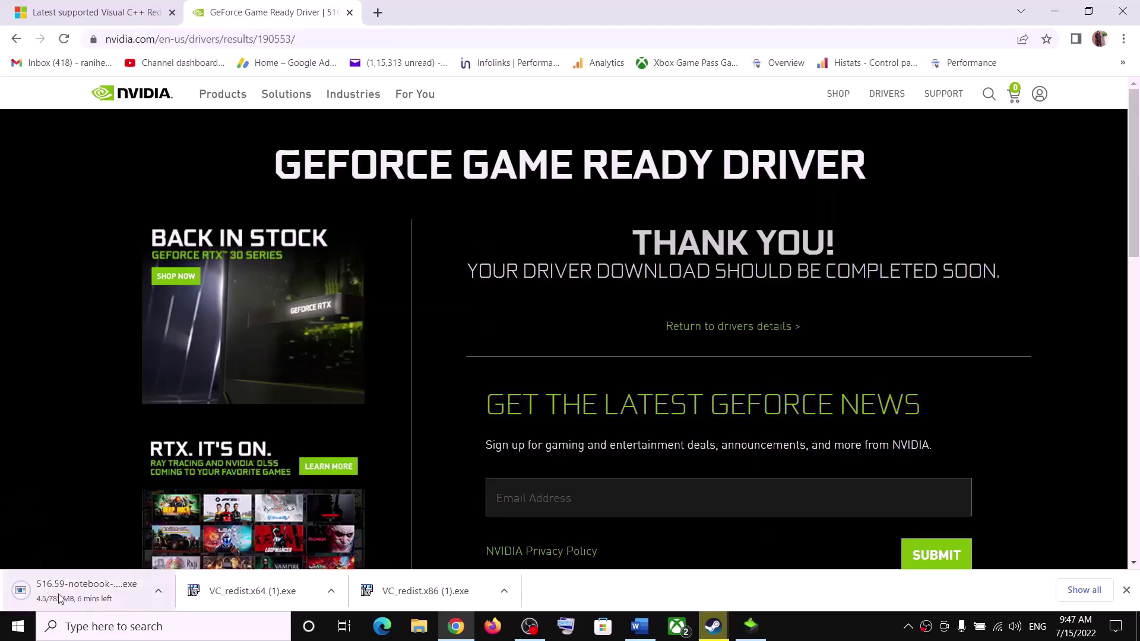
Switch to the NVIDIA Installer, accept the license, and start a Custom (Advanced) installation with "Perform a clean installation" enabled
{"action": "left_click", "coordinate": [751, 628]}
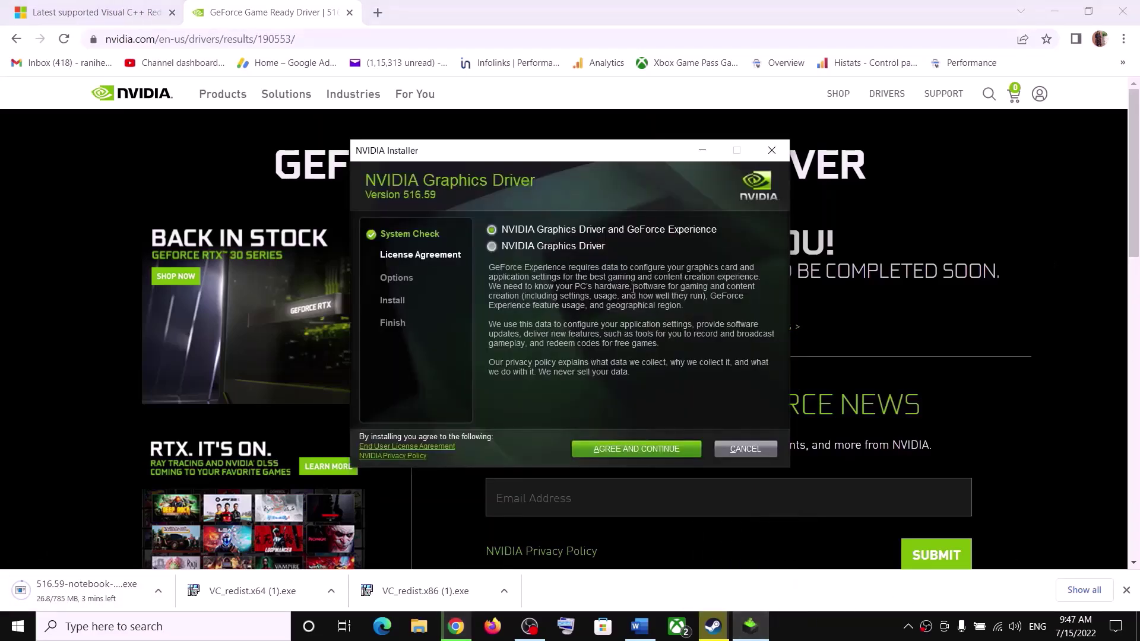
{"action": "left_click", "coordinate": [604, 449]}
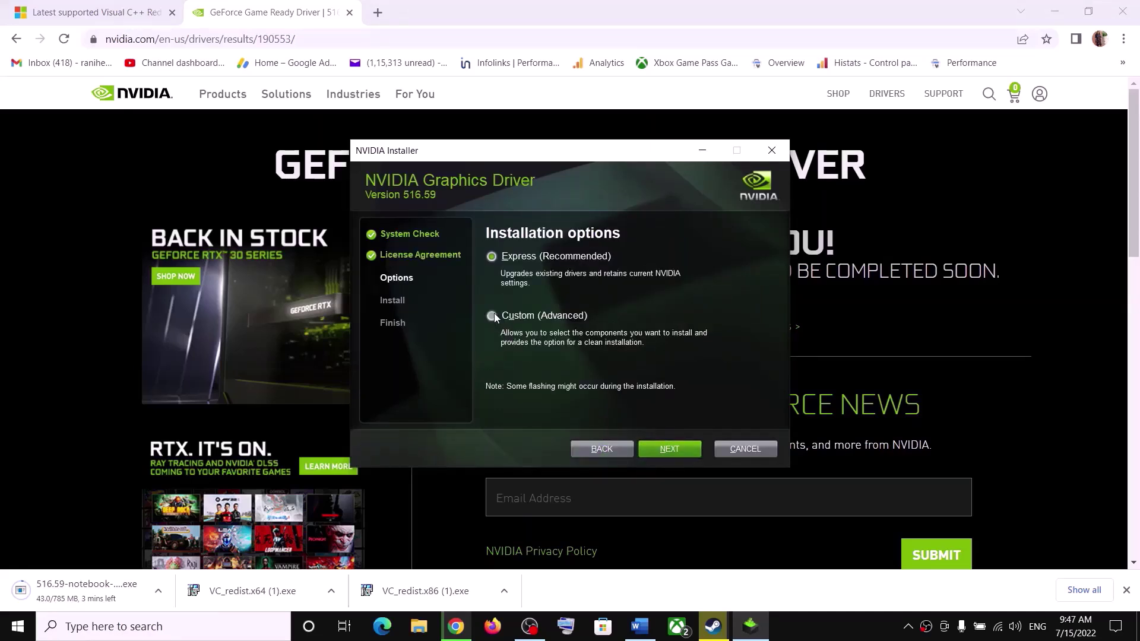
{"action": "left_click", "coordinate": [494, 316]}
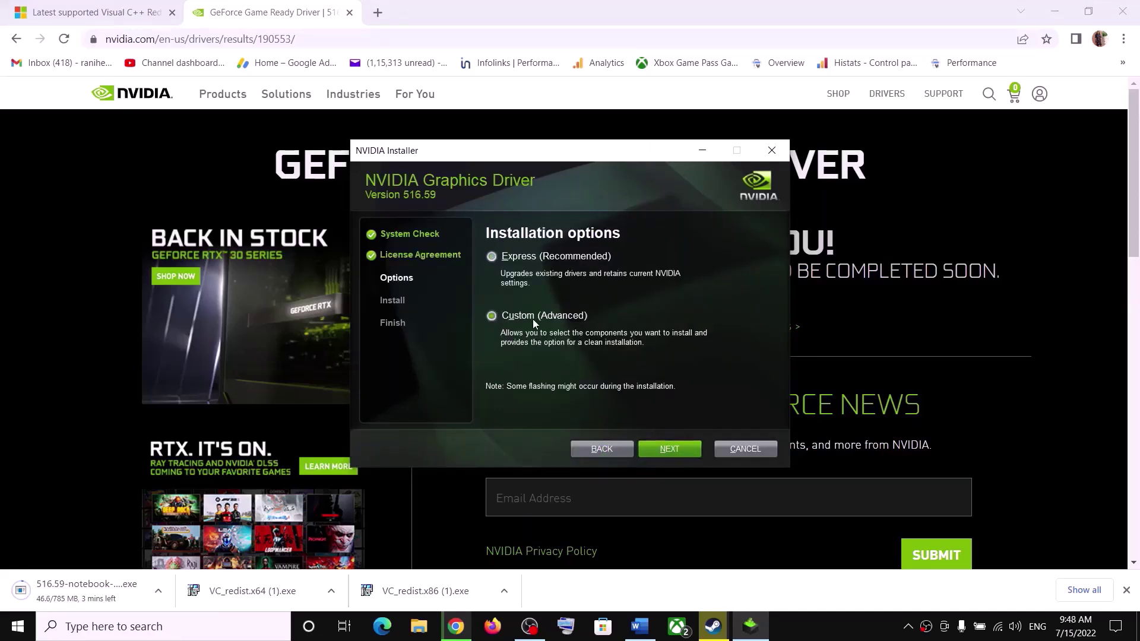
{"action": "left_click", "coordinate": [677, 454]}
{"action": "left_click", "coordinate": [488, 367]}
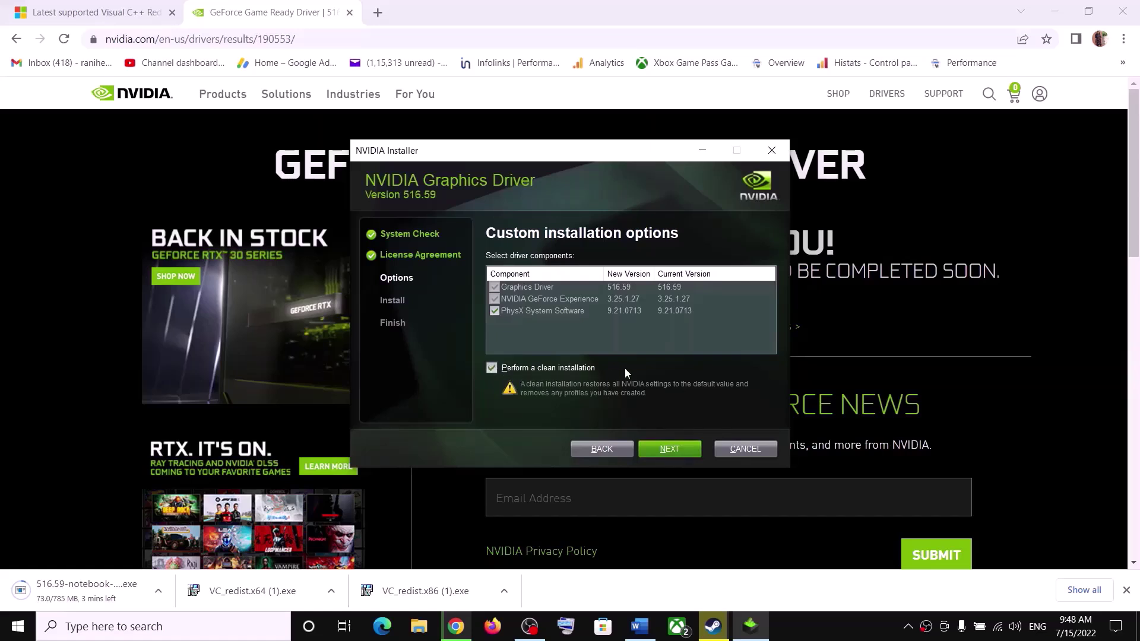
{"action": "left_click", "coordinate": [679, 452]}
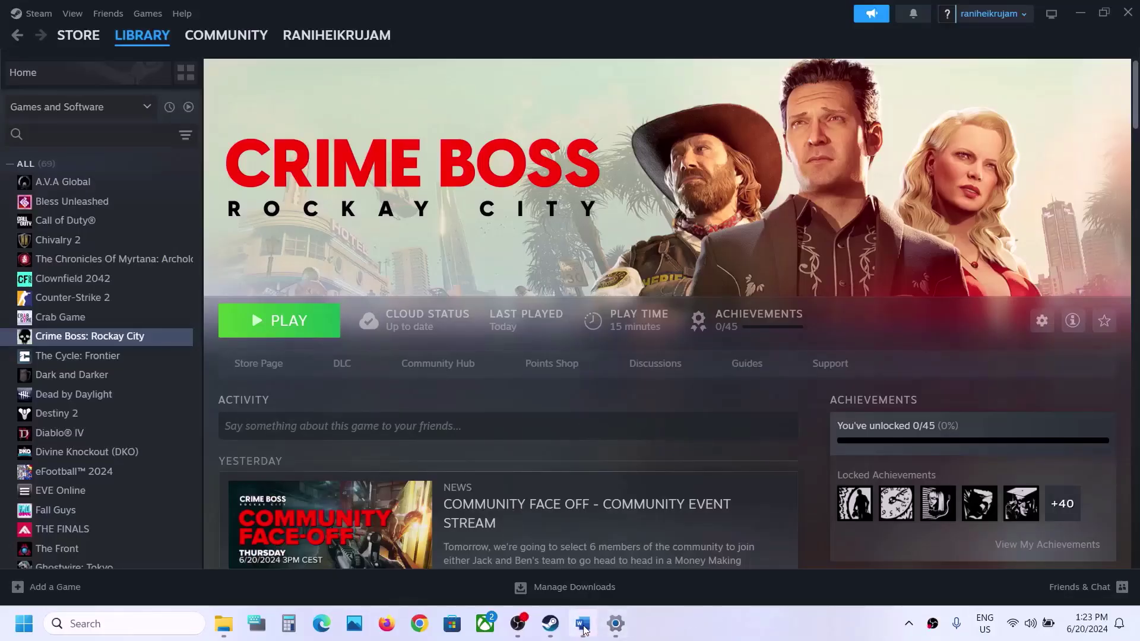
Switch to the Word document, copy "graphics" from Step 10, and use it in a Windows search to open Graphics settings
{"action": "left_click", "coordinate": [584, 628]}
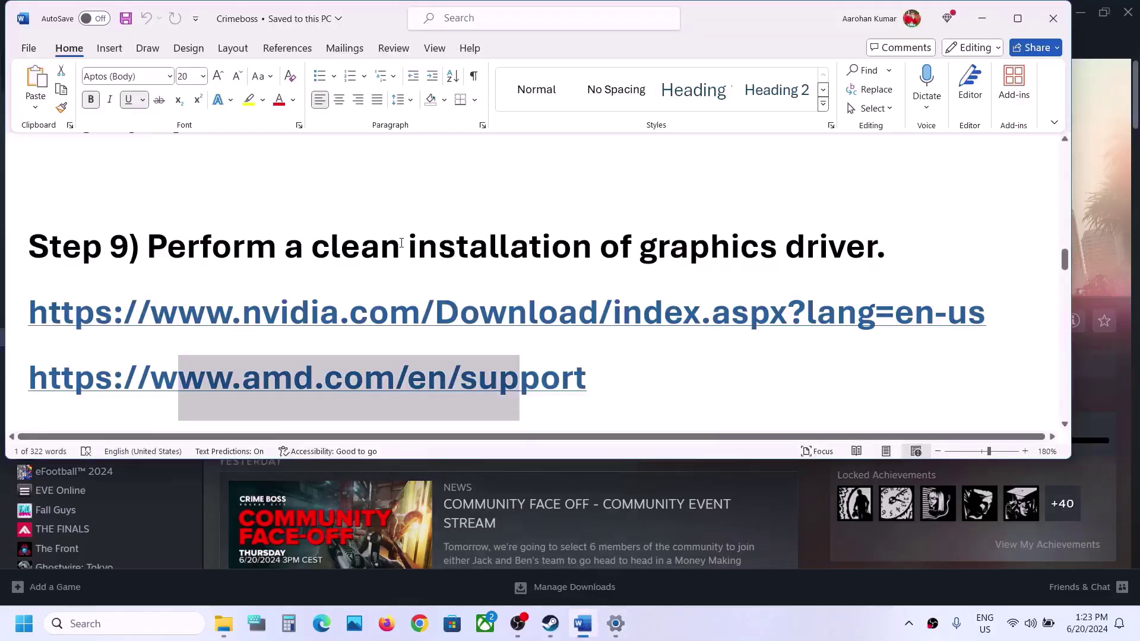
{"action": "scroll", "coordinate": [399, 242], "scroll_direction": "down", "scroll_amount": 3}
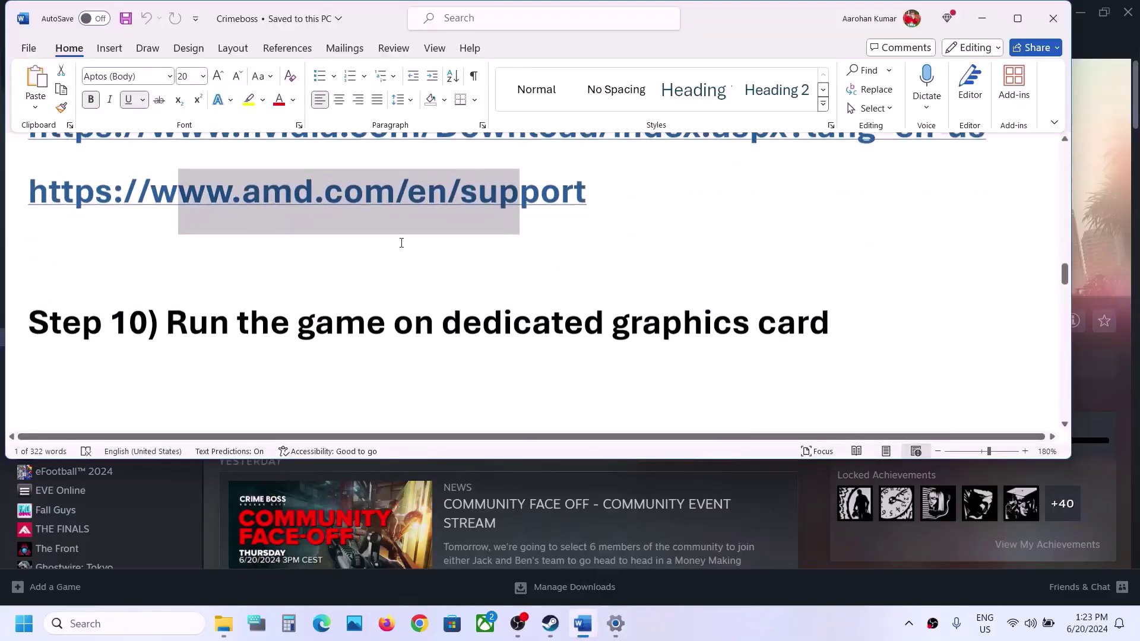
{"action": "double_click", "coordinate": [677, 315]}
{"action": "key", "text": "ctrl+c"}
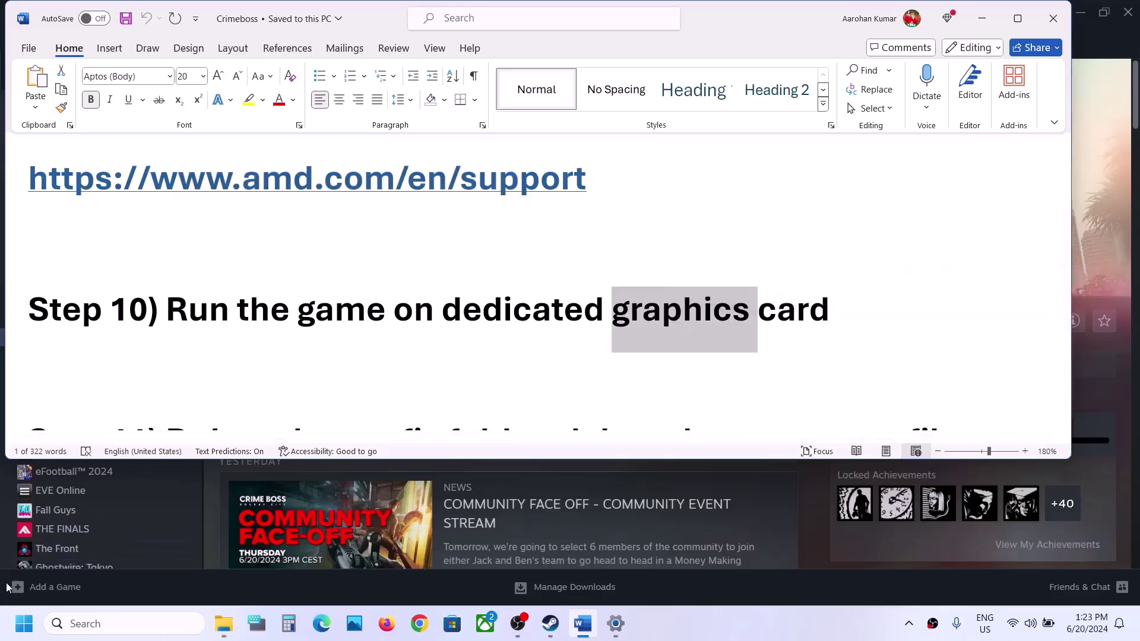
{"action": "left_click", "coordinate": [21, 625]}
{"action": "key", "text": "ctrl+v"}
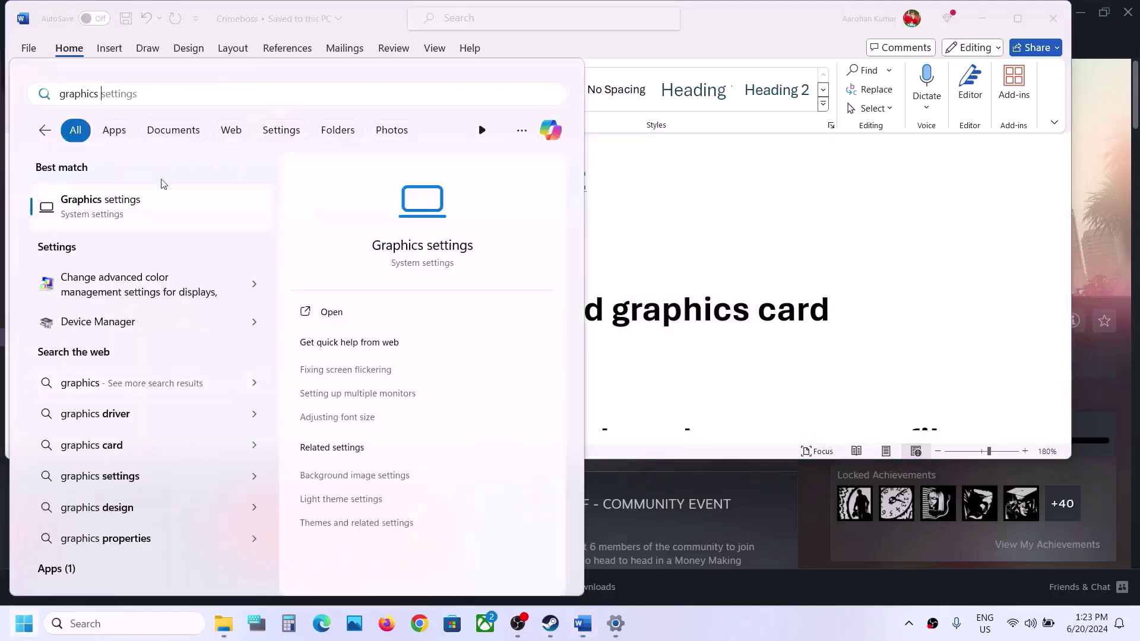
{"action": "left_click", "coordinate": [136, 207]}
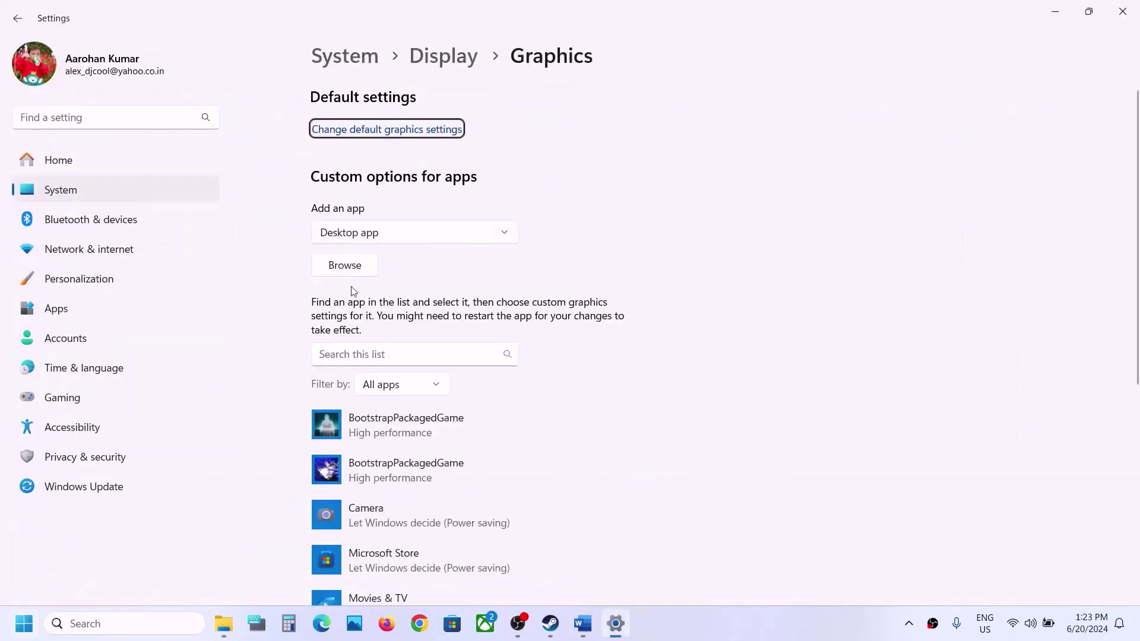
Add the CrimeBoss application from steamapps\common\CrimeBossRockayCity to the custom graphics options for apps
{"action": "left_click", "coordinate": [345, 269]}
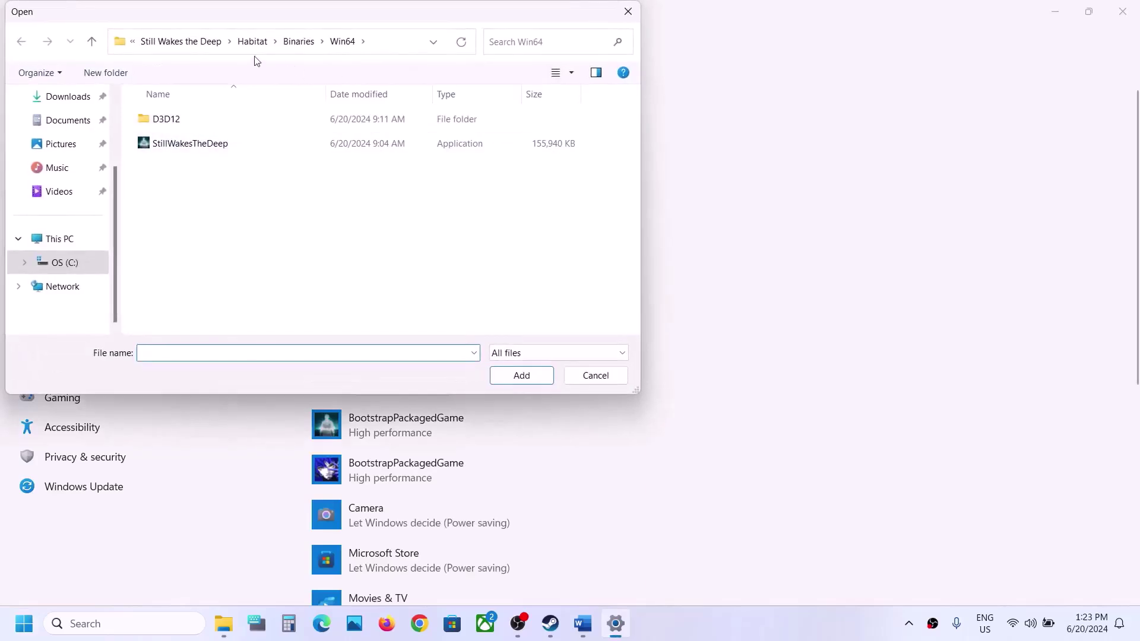
{"action": "left_click", "coordinate": [181, 43]}
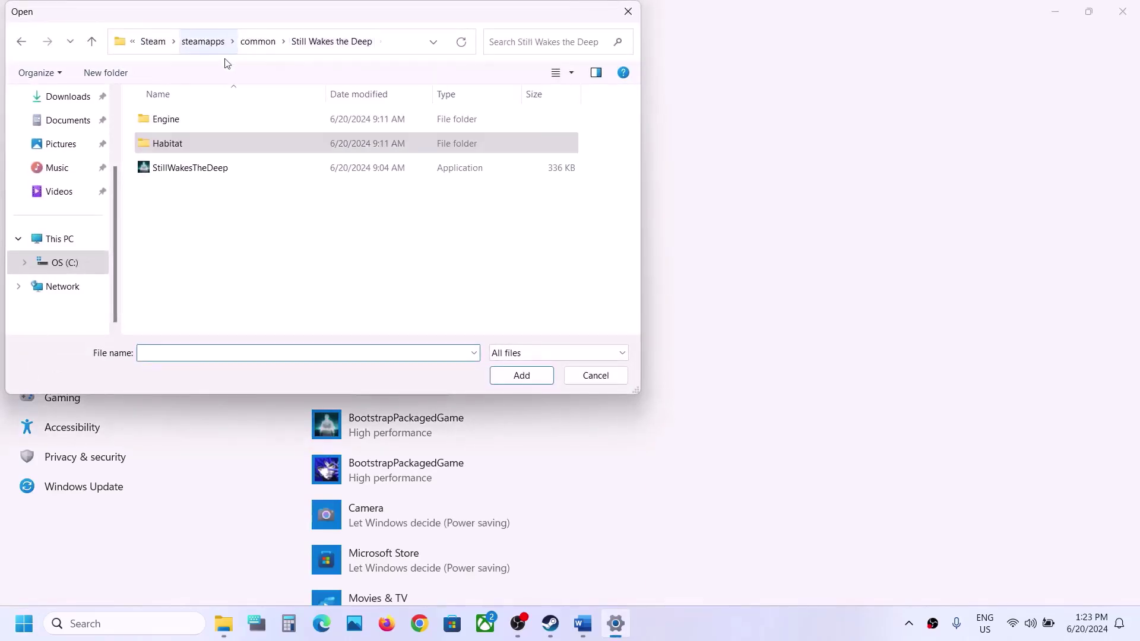
{"action": "left_click", "coordinate": [258, 41]}
{"action": "left_click", "coordinate": [214, 119]}
{"action": "double_click", "coordinate": [214, 119]}
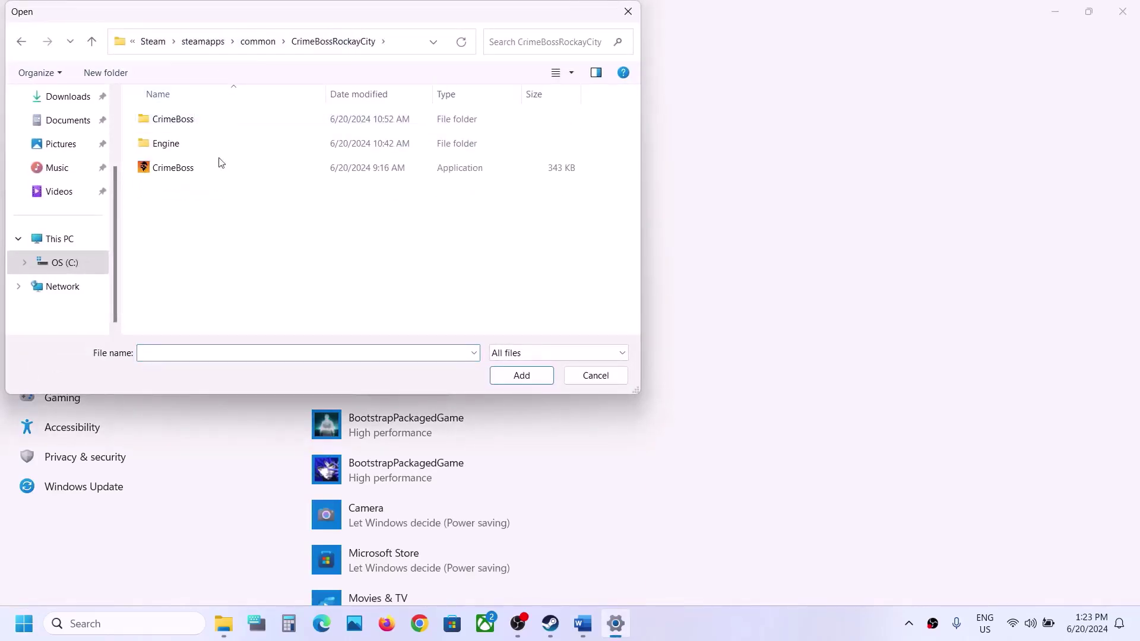
{"action": "left_click", "coordinate": [196, 166]}
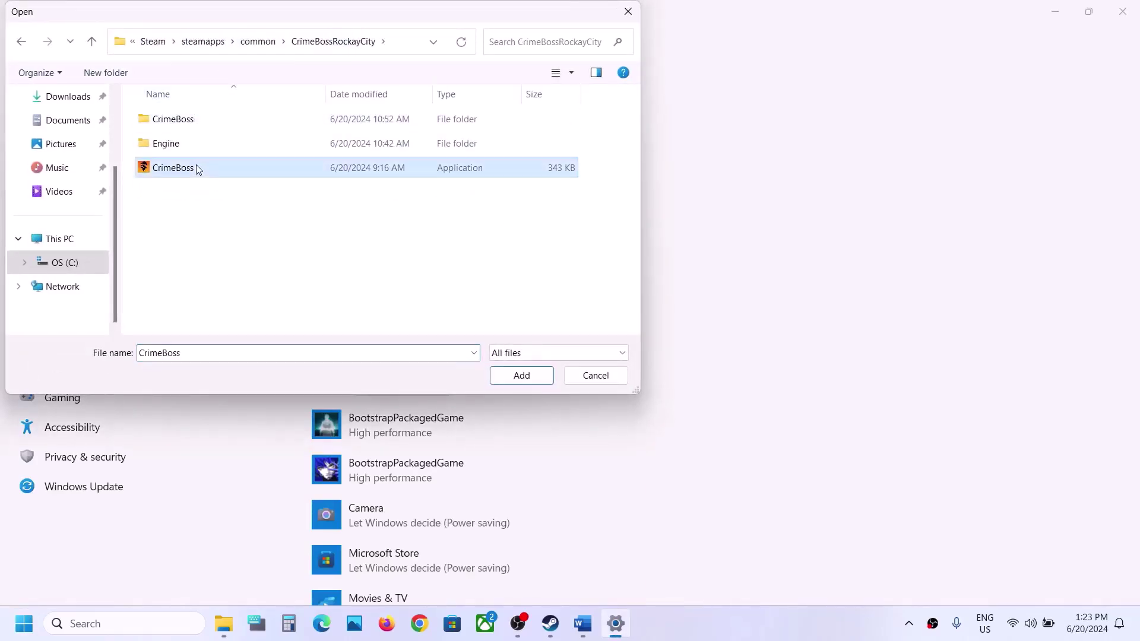
{"action": "left_click", "coordinate": [522, 375]}
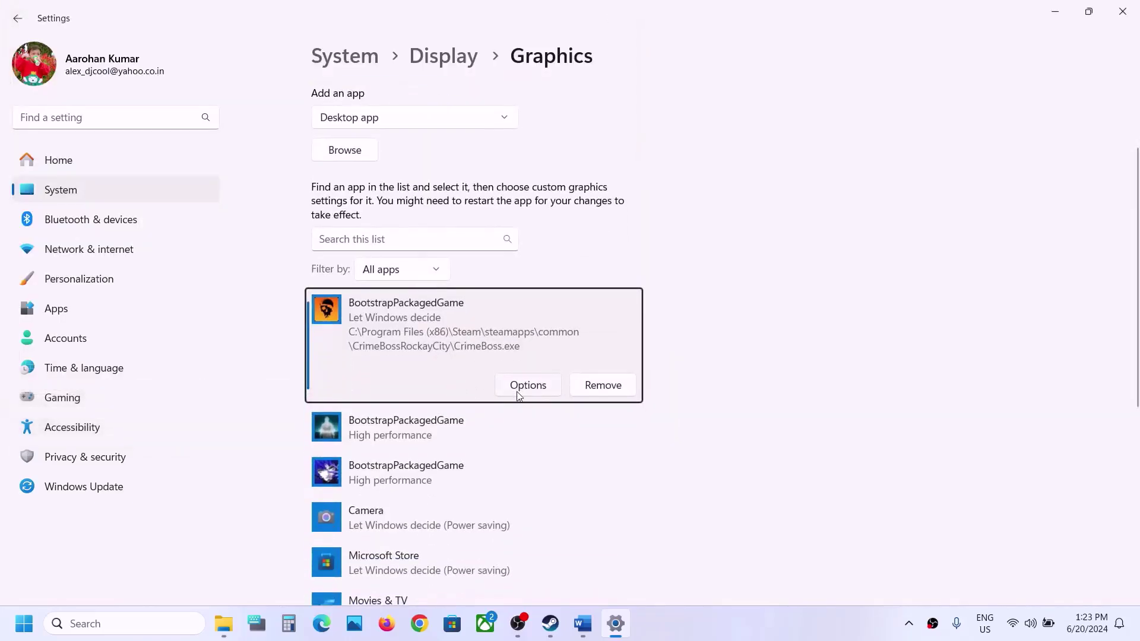
Set the graphics preference of the added CrimeBoss.exe entry to High performance and save it
{"action": "left_click", "coordinate": [518, 386]}
{"action": "left_click", "coordinate": [499, 307]}
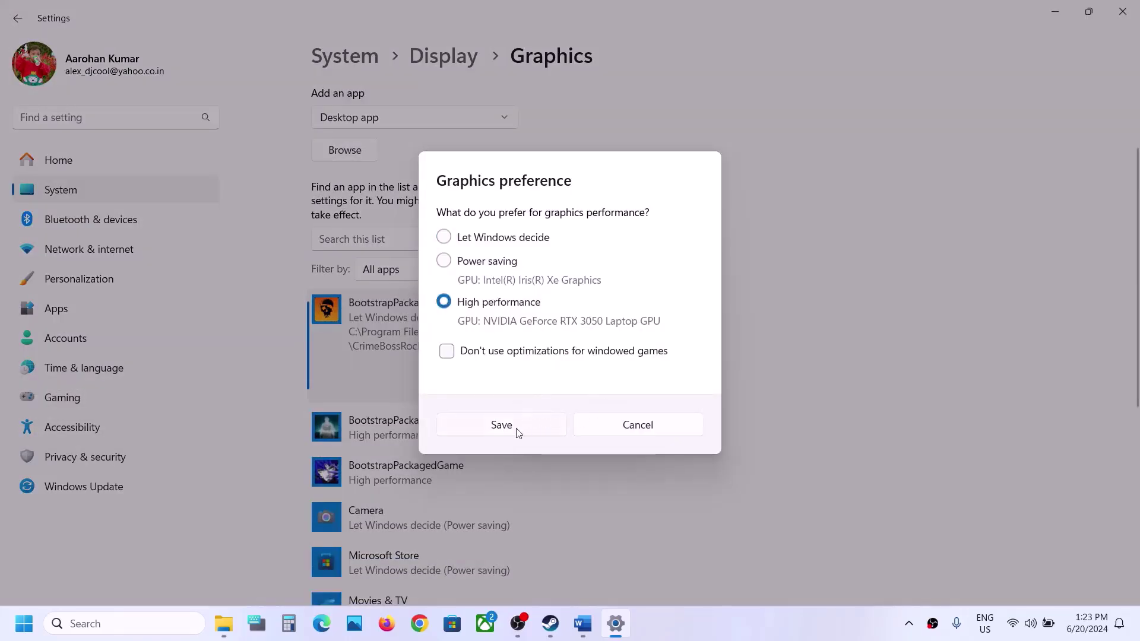
{"action": "left_click", "coordinate": [501, 425]}
Add CrimeBoss-Win64-Shipping from the game's CrimeBoss\Binaries\Win64 folder to the custom graphics options for apps
{"action": "scroll", "coordinate": [409, 309], "scroll_direction": "up", "scroll_amount": 2}
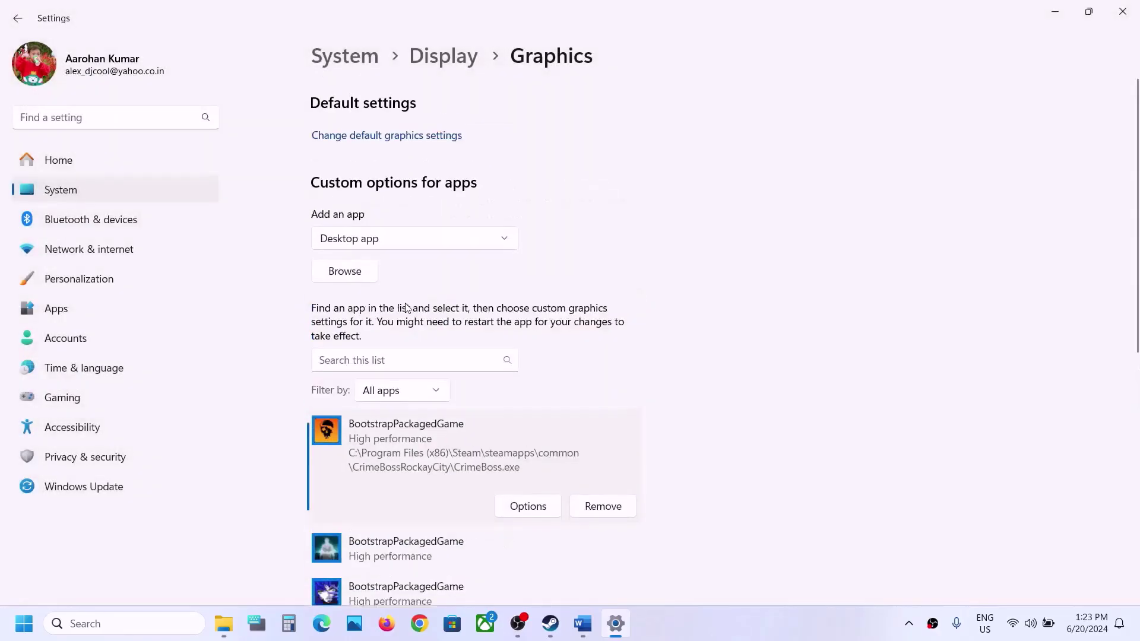
{"action": "left_click", "coordinate": [351, 278]}
{"action": "double_click", "coordinate": [173, 119]}
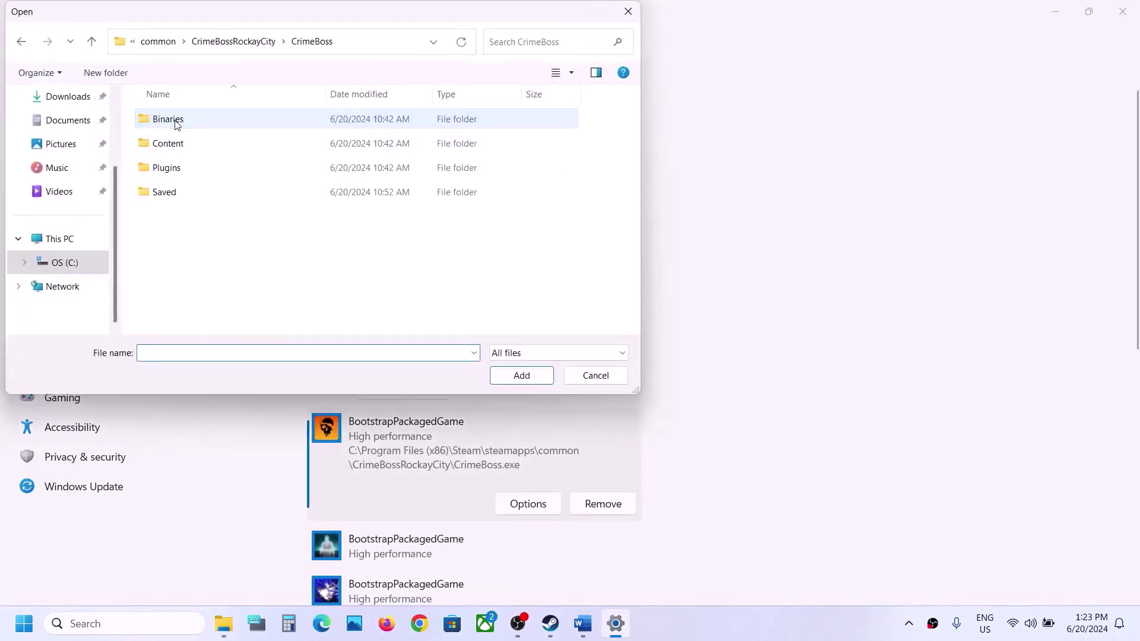
{"action": "double_click", "coordinate": [175, 121]}
{"action": "double_click", "coordinate": [172, 121]}
{"action": "left_click", "coordinate": [232, 121]}
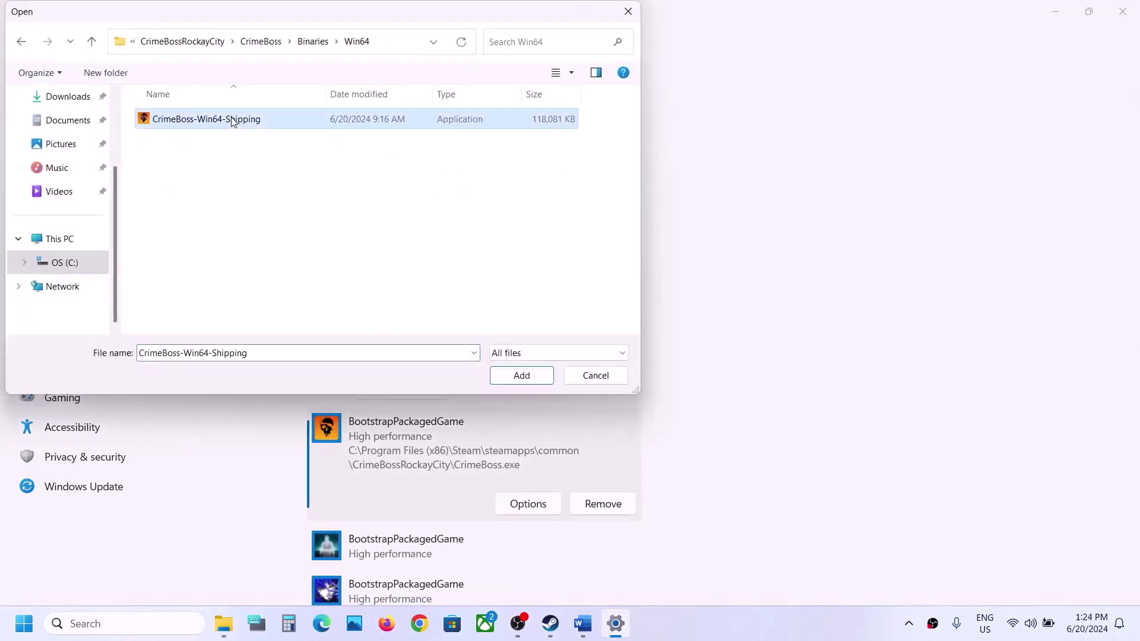
{"action": "left_click", "coordinate": [537, 375]}
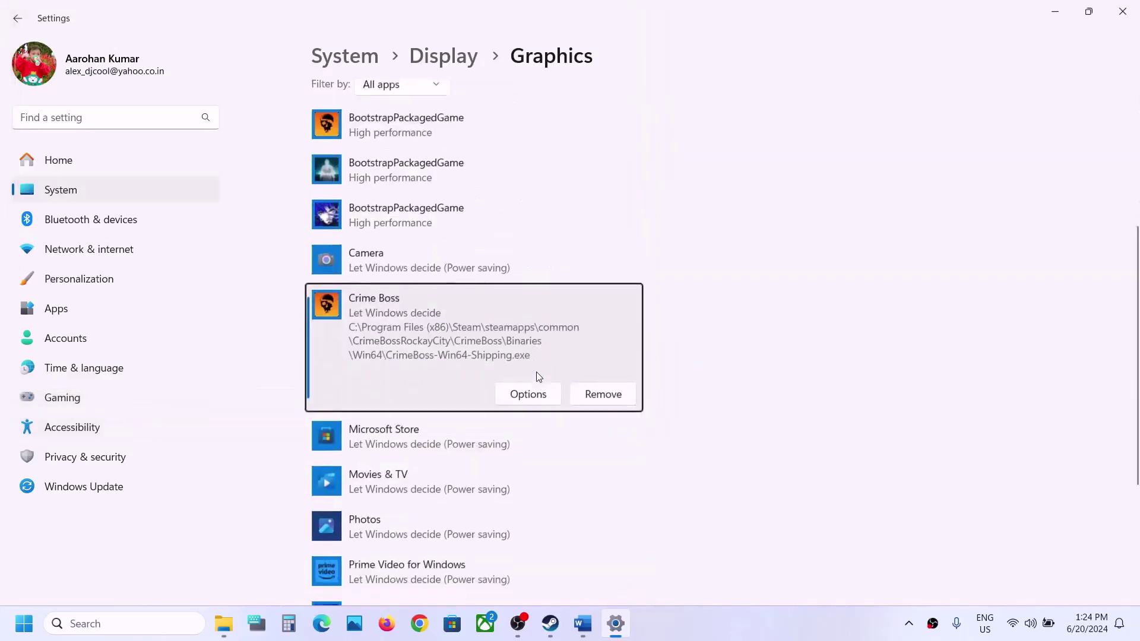
Set the Crime Boss entry's graphics preference to High performance, save it, and close Settings
{"action": "left_click", "coordinate": [527, 382]}
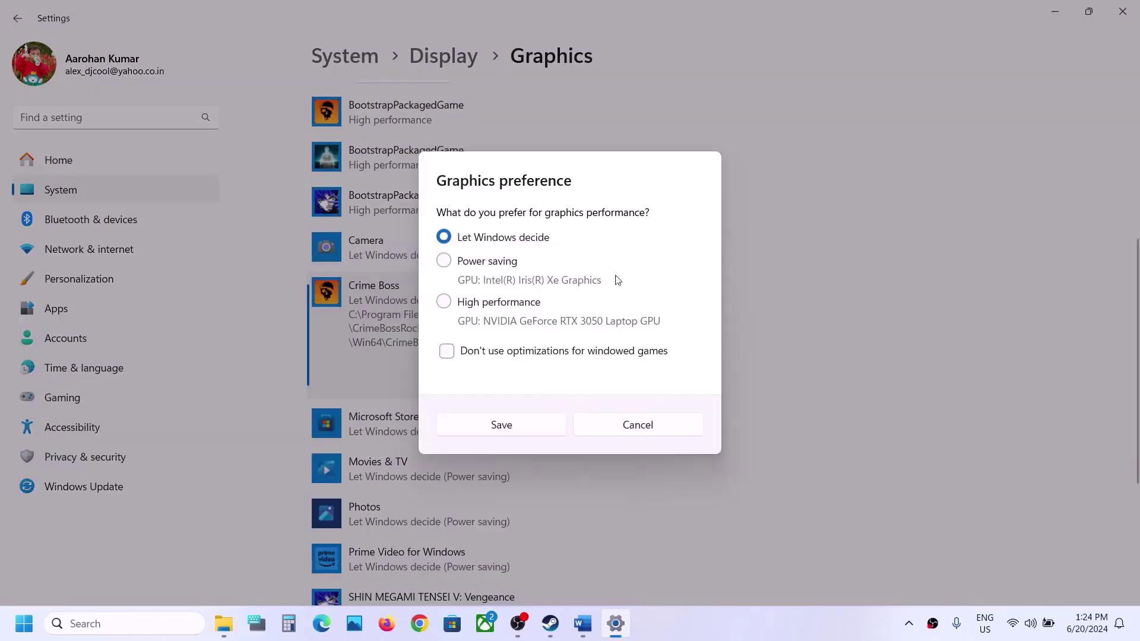
{"action": "left_click", "coordinate": [492, 308]}
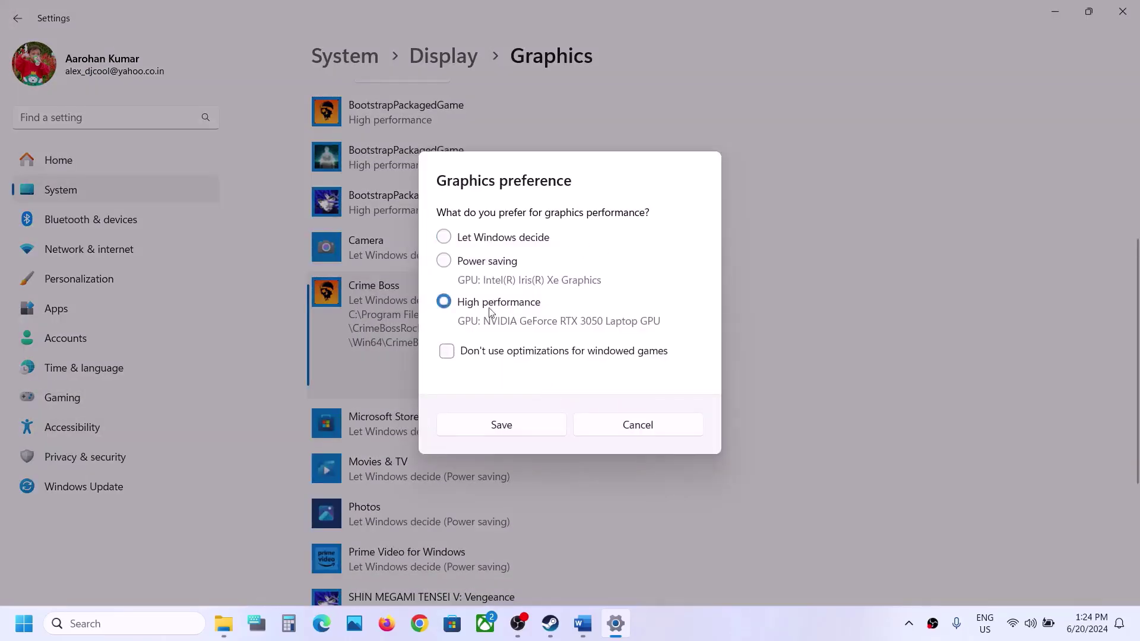
{"action": "left_click", "coordinate": [525, 426]}
{"action": "left_click", "coordinate": [1118, 16]}
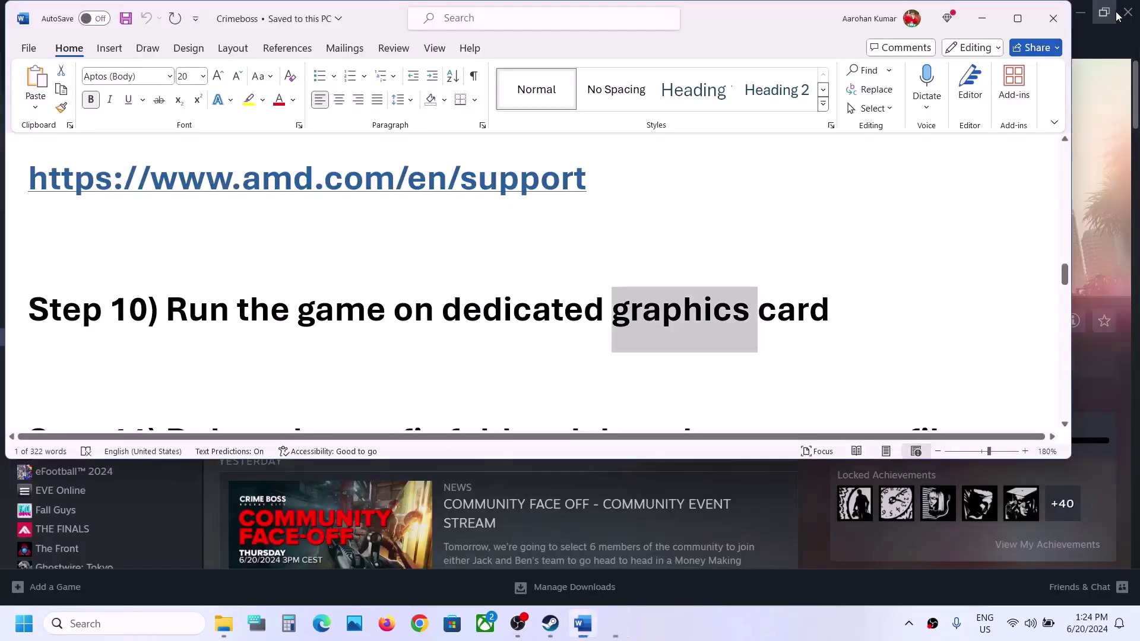
Highlight "Delete the config folder," in Step 11 of the document, and open the Users folder on the C: drive in File Explorer
{"action": "scroll", "coordinate": [492, 356], "scroll_direction": "down", "scroll_amount": 3}
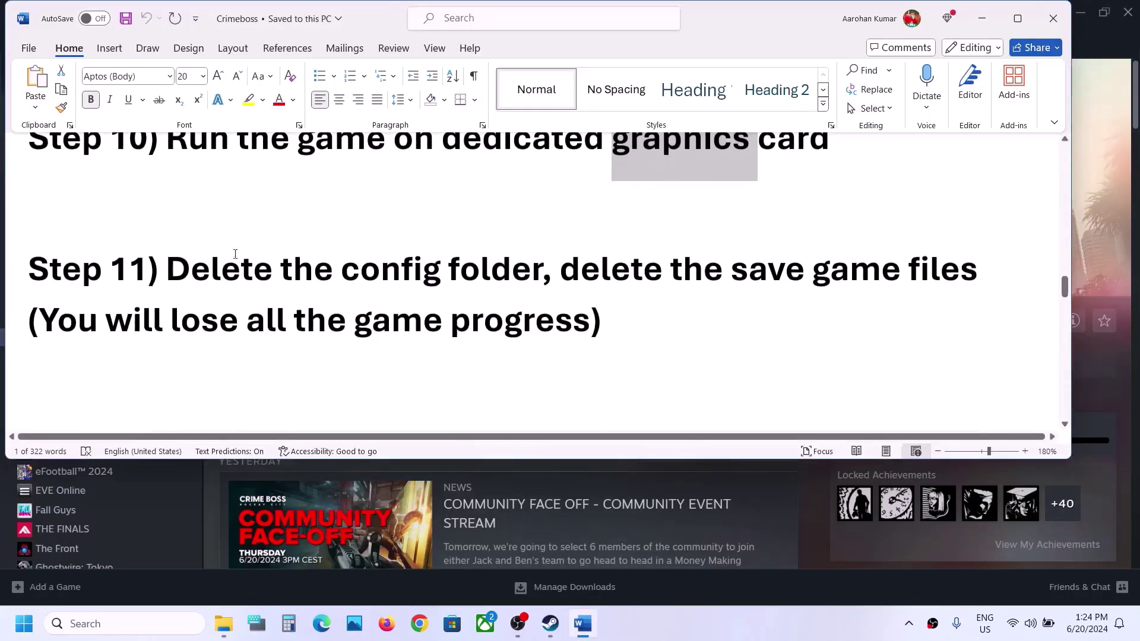
{"action": "left_click_drag", "start_coordinate": [177, 266], "coordinate": [558, 272]}
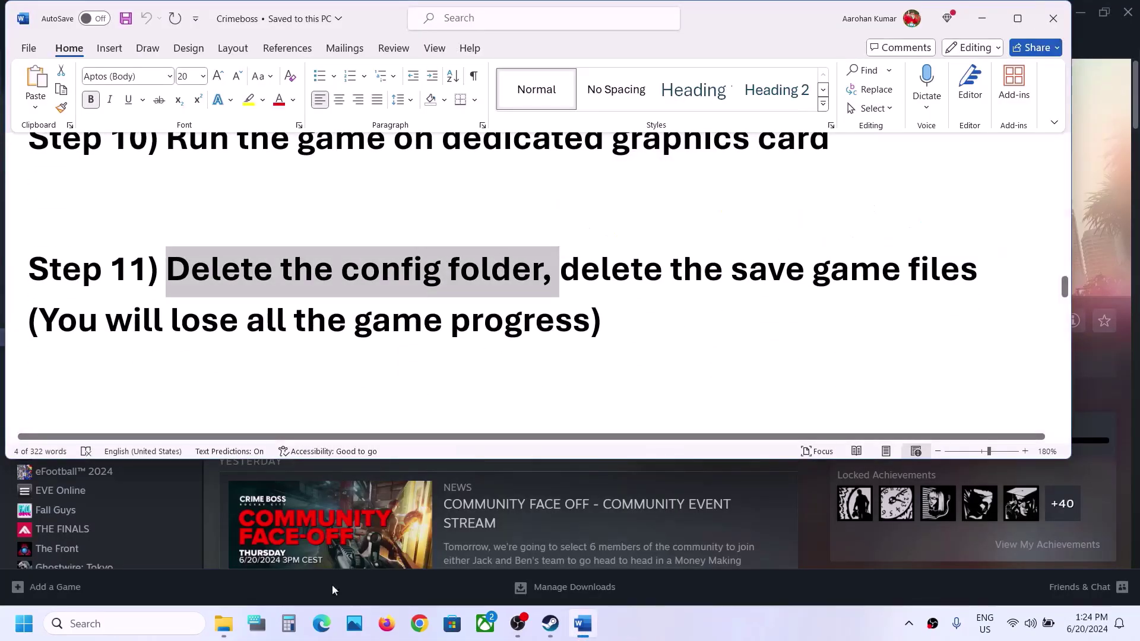
{"action": "left_click", "coordinate": [231, 635]}
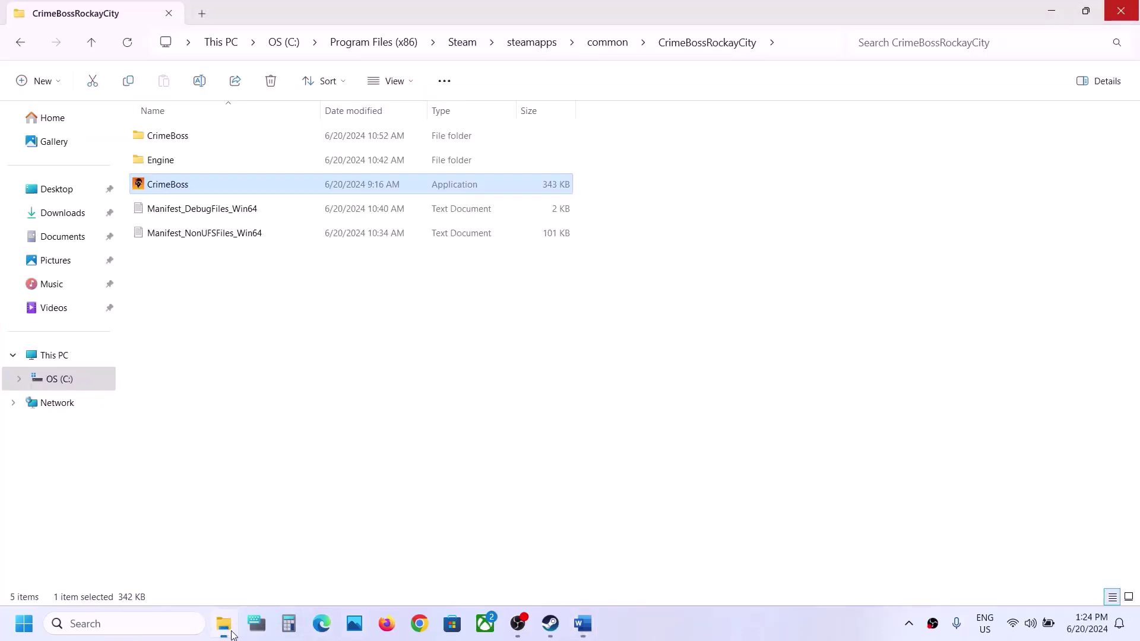
{"action": "left_click", "coordinate": [62, 355]}
{"action": "double_click", "coordinate": [226, 134]}
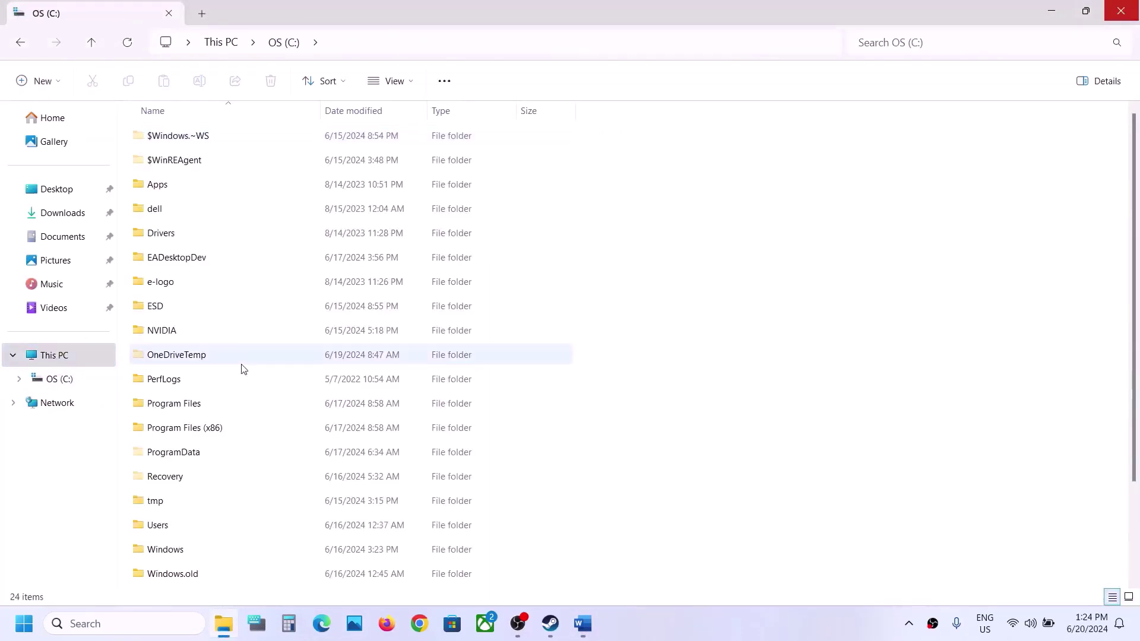
{"action": "scroll", "coordinate": [243, 369], "scroll_direction": "down", "scroll_amount": 2}
{"action": "double_click", "coordinate": [171, 408]}
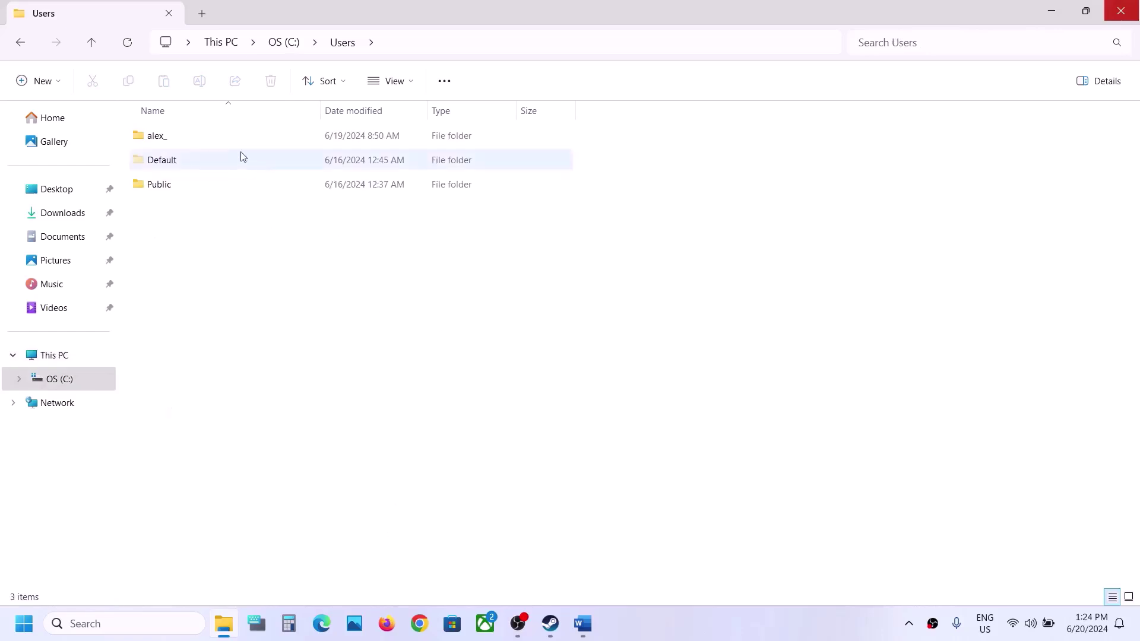
Open the game's Saved folder through the user's own folder and Saved Games\CrimeBoss\Steam
{"action": "left_click", "coordinate": [166, 143]}
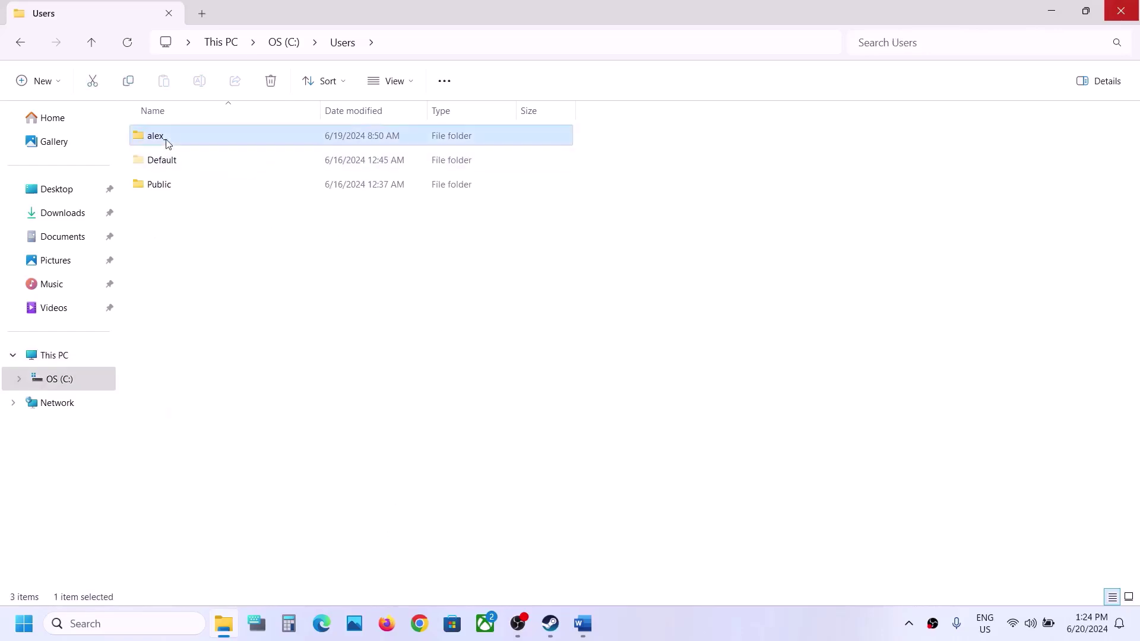
{"action": "double_click", "coordinate": [222, 133]}
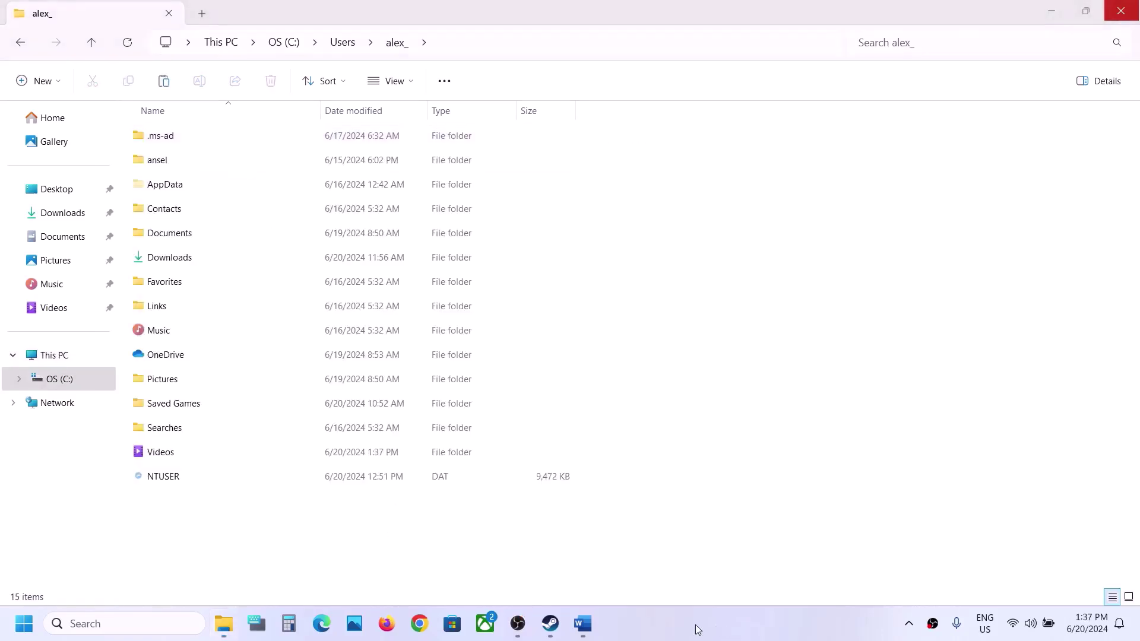
{"action": "left_click", "coordinate": [188, 403]}
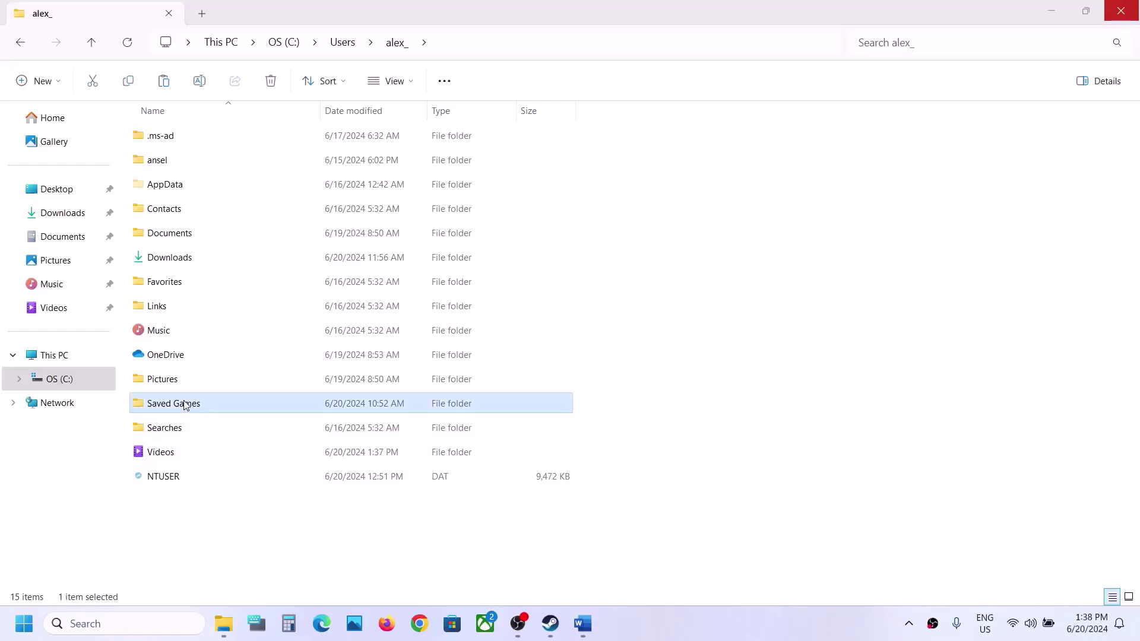
{"action": "double_click", "coordinate": [213, 403]}
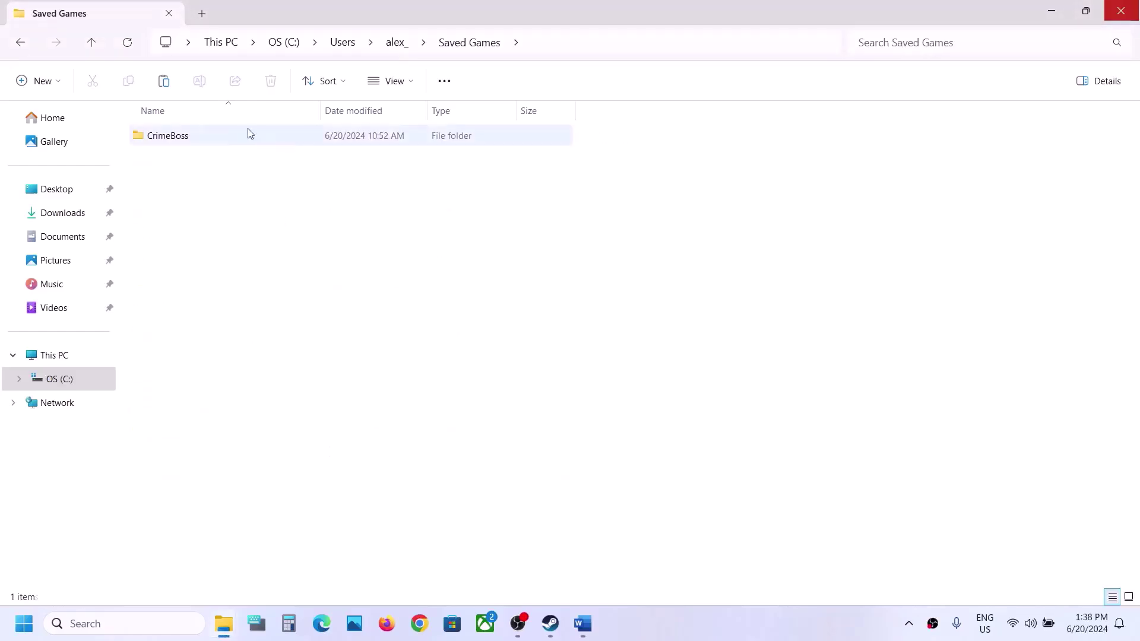
{"action": "double_click", "coordinate": [174, 137]}
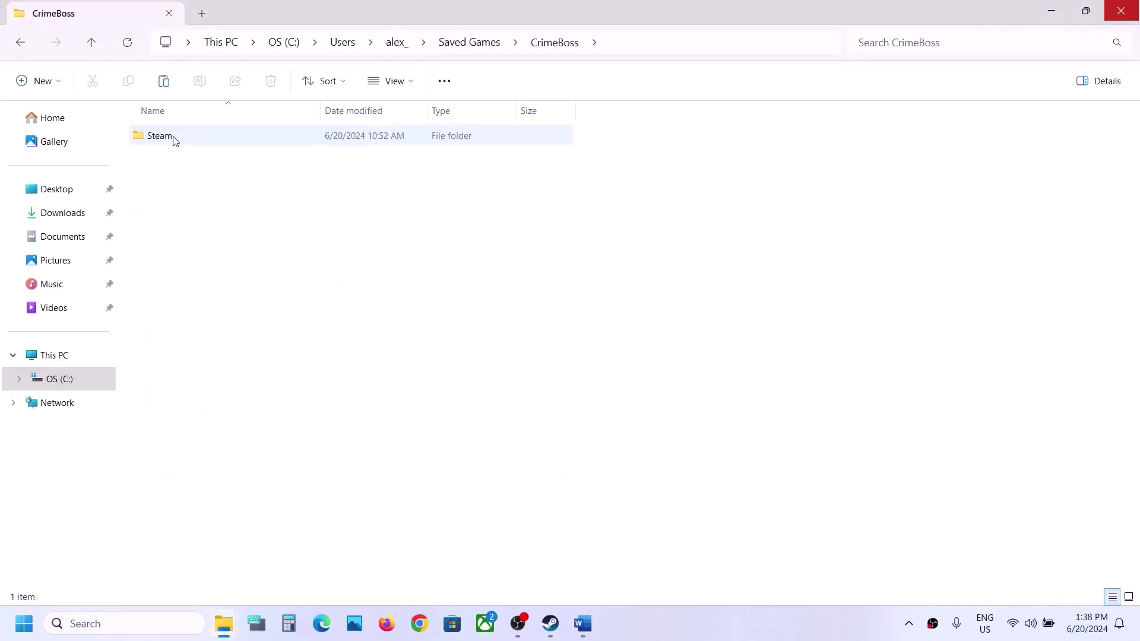
{"action": "double_click", "coordinate": [212, 136]}
{"action": "double_click", "coordinate": [212, 135]}
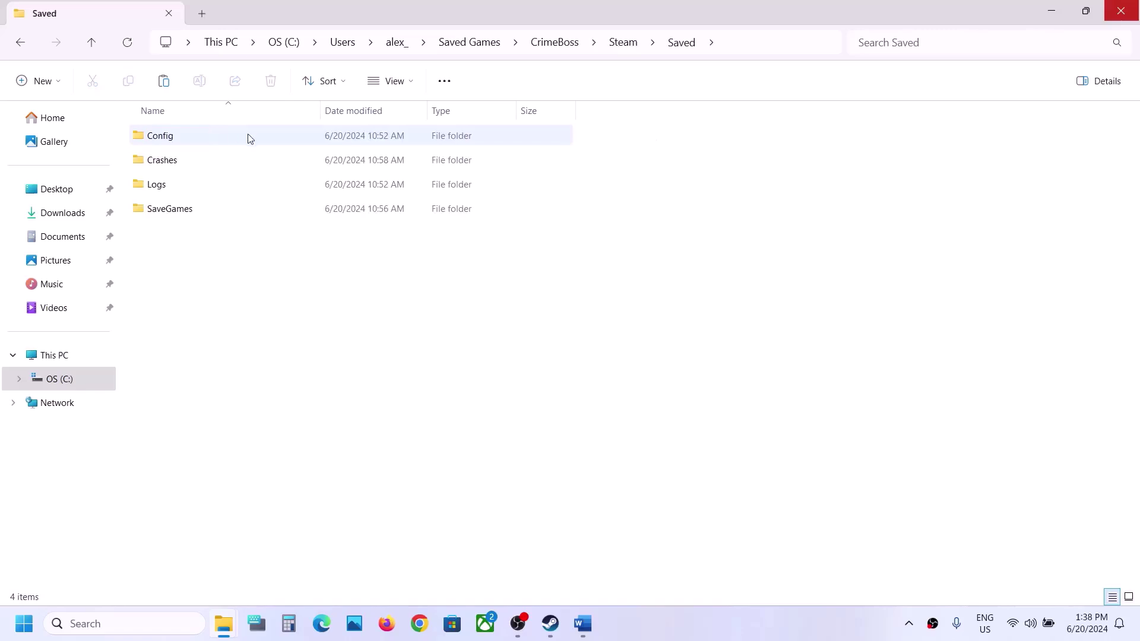
Look inside Config\WindowsNoEditor, return to the Saved folder, and check the Delete option available for the Config folder without applying it
{"action": "left_click", "coordinate": [196, 140]}
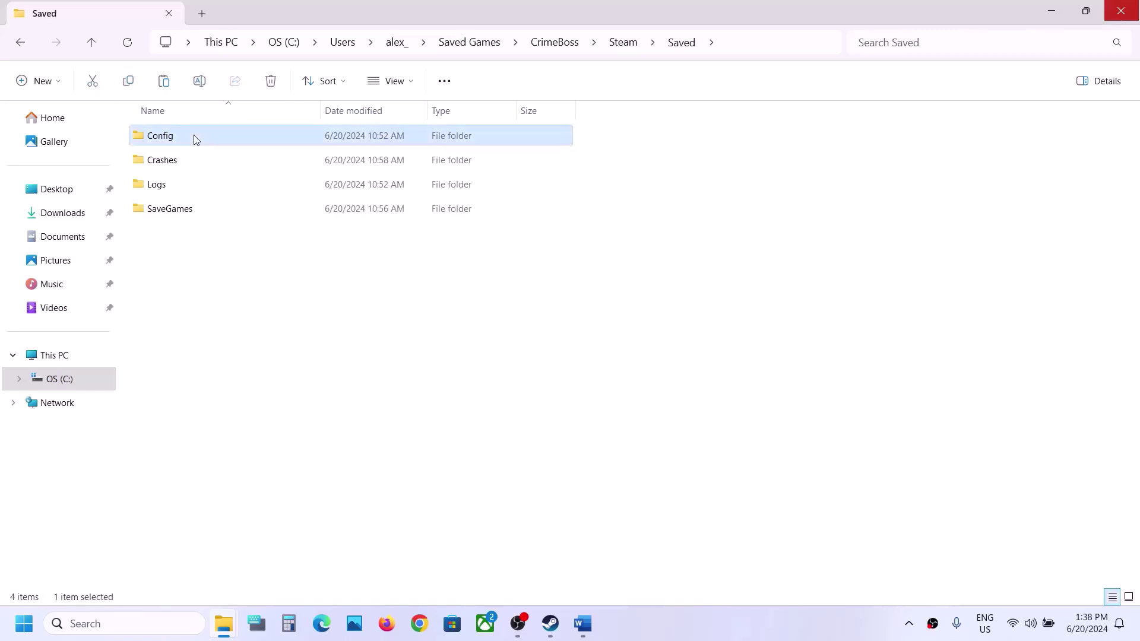
{"action": "double_click", "coordinate": [196, 138]}
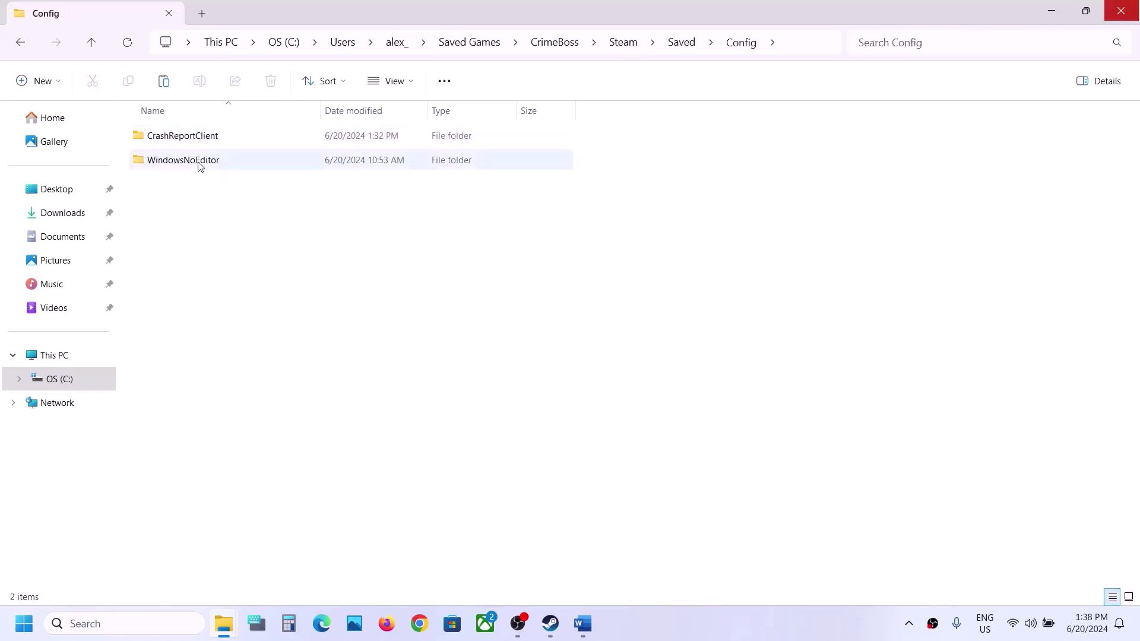
{"action": "double_click", "coordinate": [199, 160]}
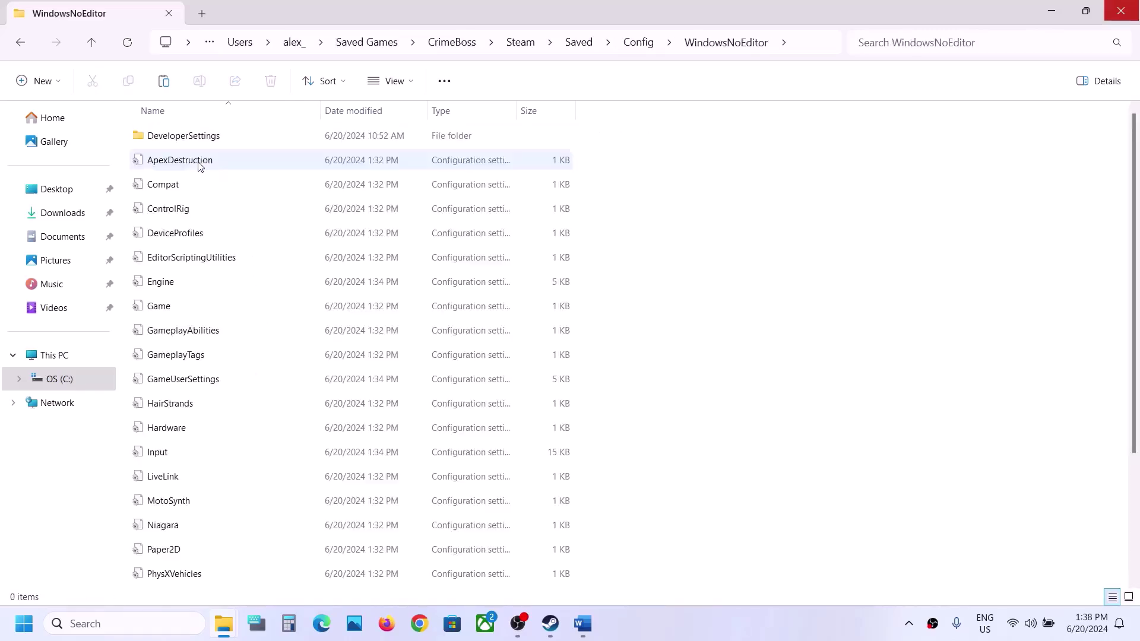
{"action": "left_click", "coordinate": [101, 46]}
{"action": "left_click", "coordinate": [101, 46]}
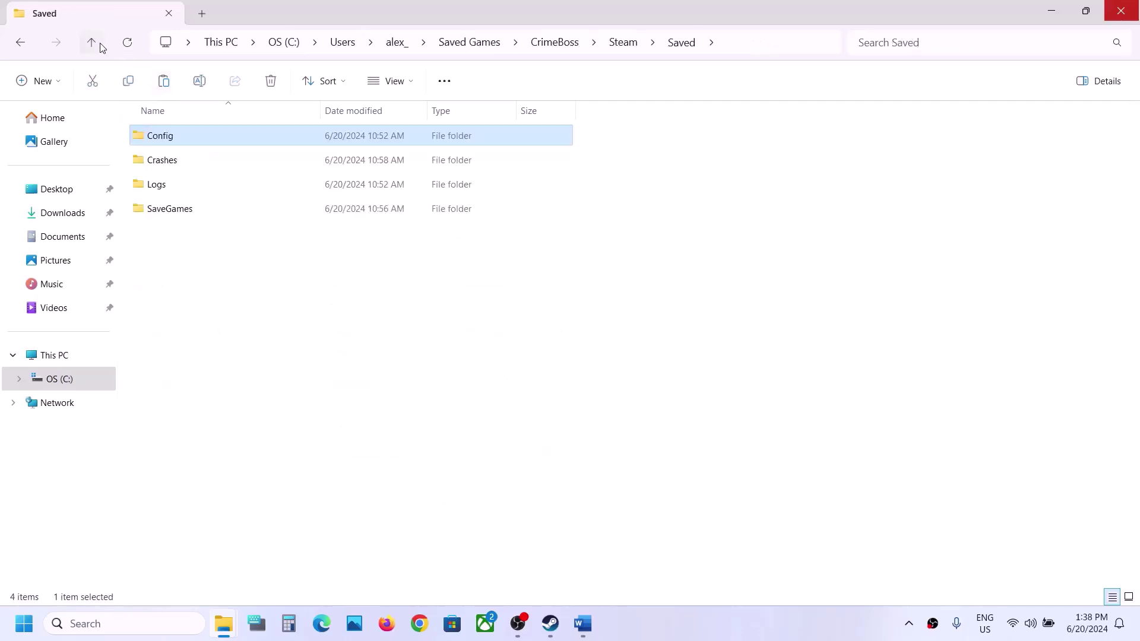
{"action": "right_click", "coordinate": [189, 140]}
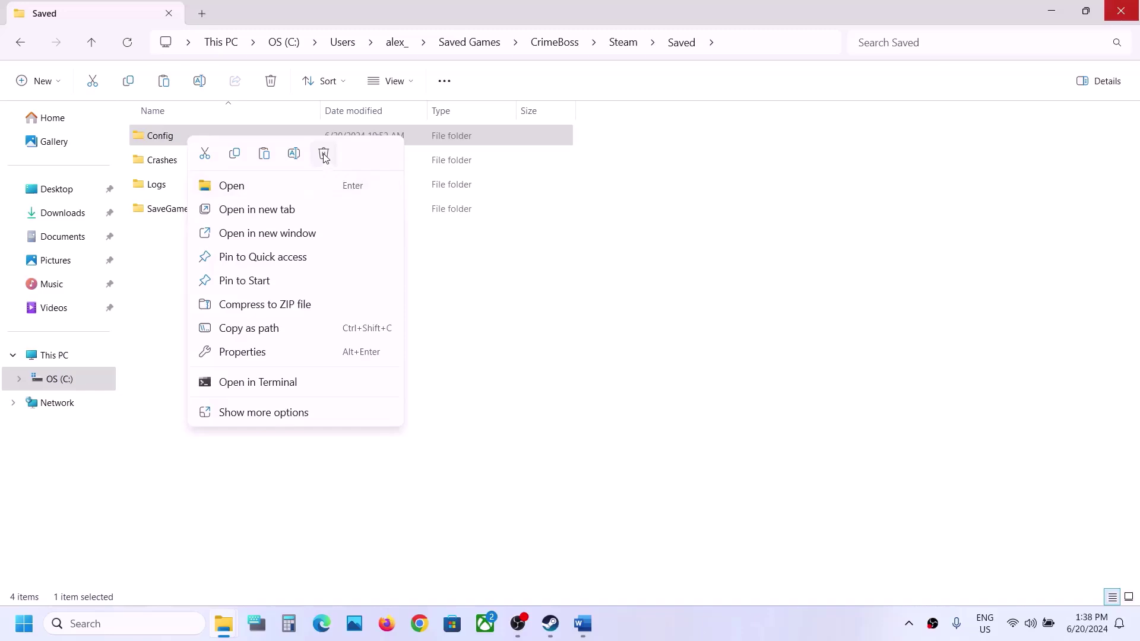
{"action": "left_click", "coordinate": [559, 336]}
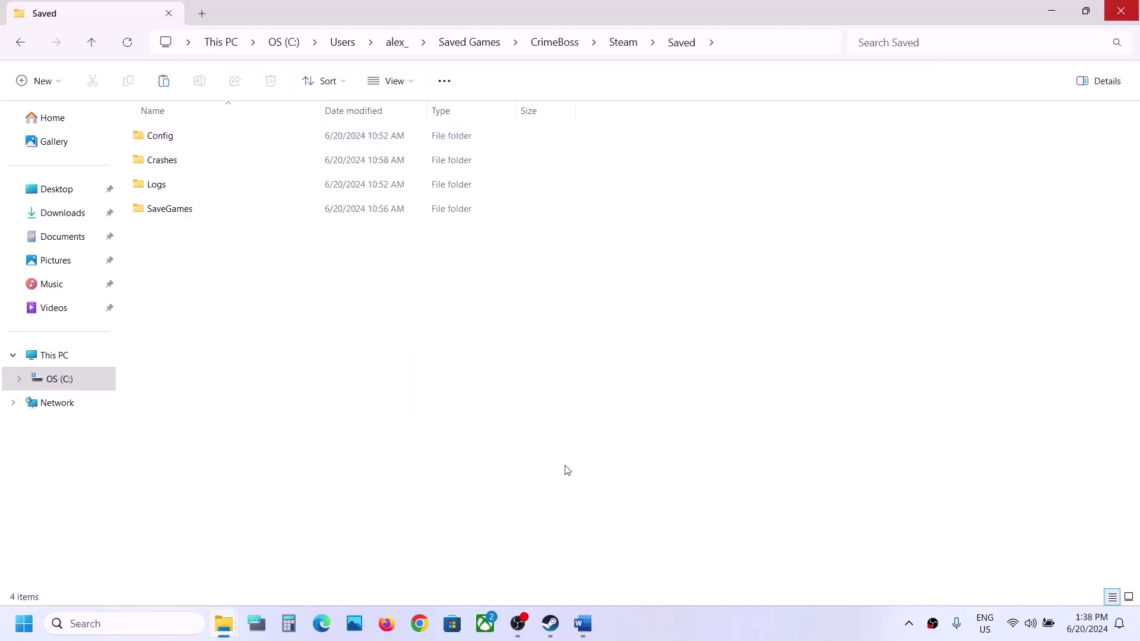
Switch to the Word document and highlight "delete the save game files (You will lose all the game progress)" in Step 11
{"action": "left_click", "coordinate": [551, 624]}
{"action": "left_click", "coordinate": [582, 624]}
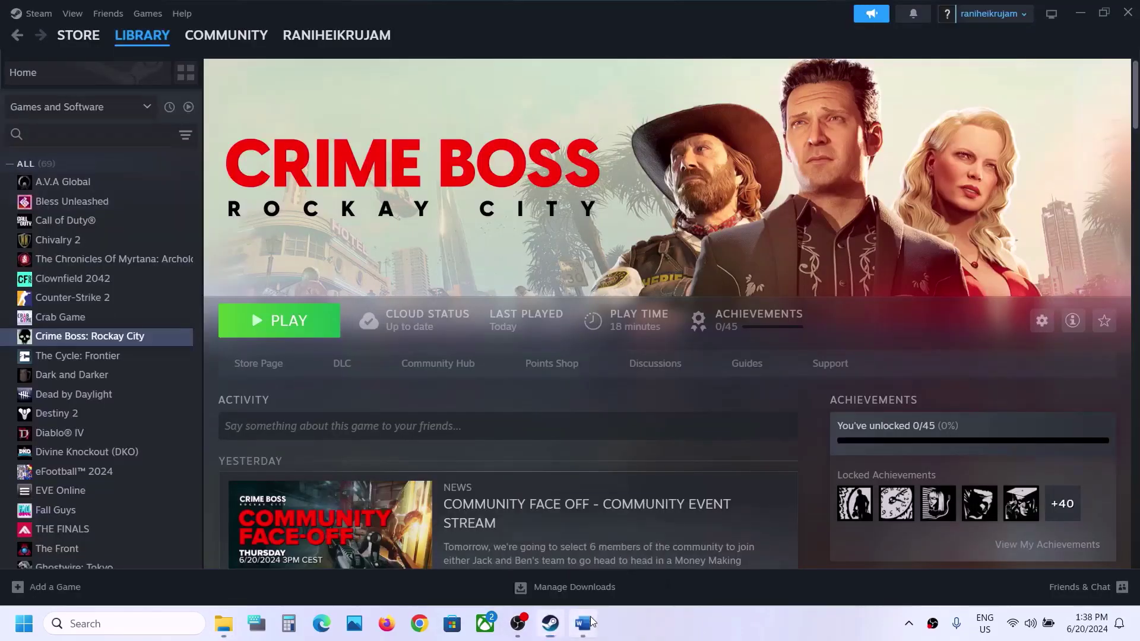
{"action": "scroll", "coordinate": [604, 351], "scroll_direction": "down", "scroll_amount": 15}
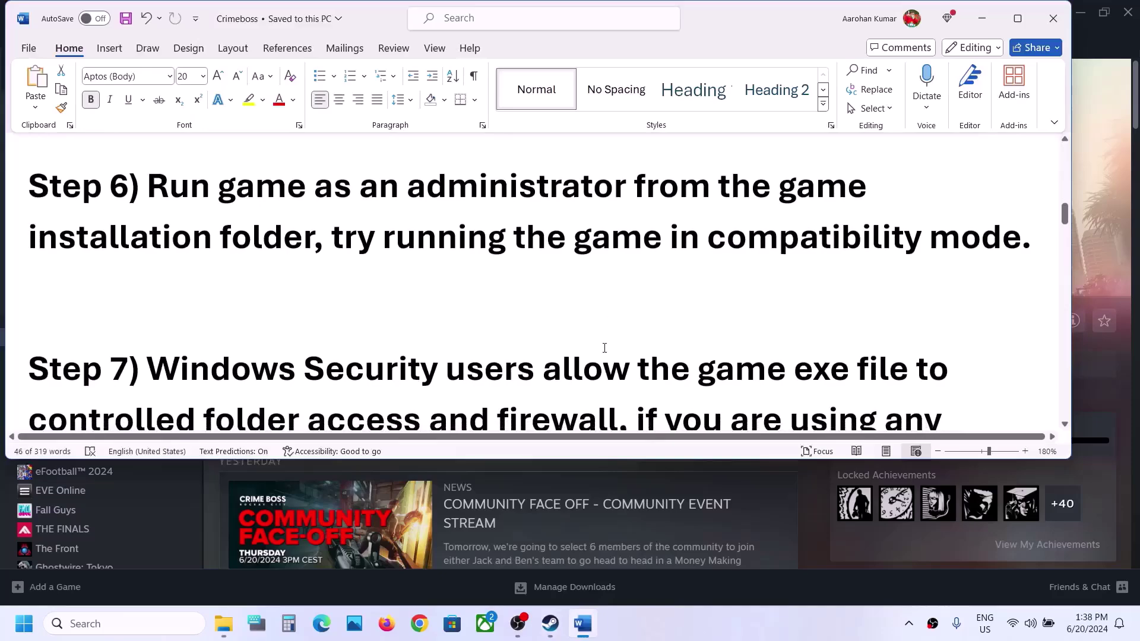
{"action": "scroll", "coordinate": [604, 348], "scroll_direction": "down", "scroll_amount": 5}
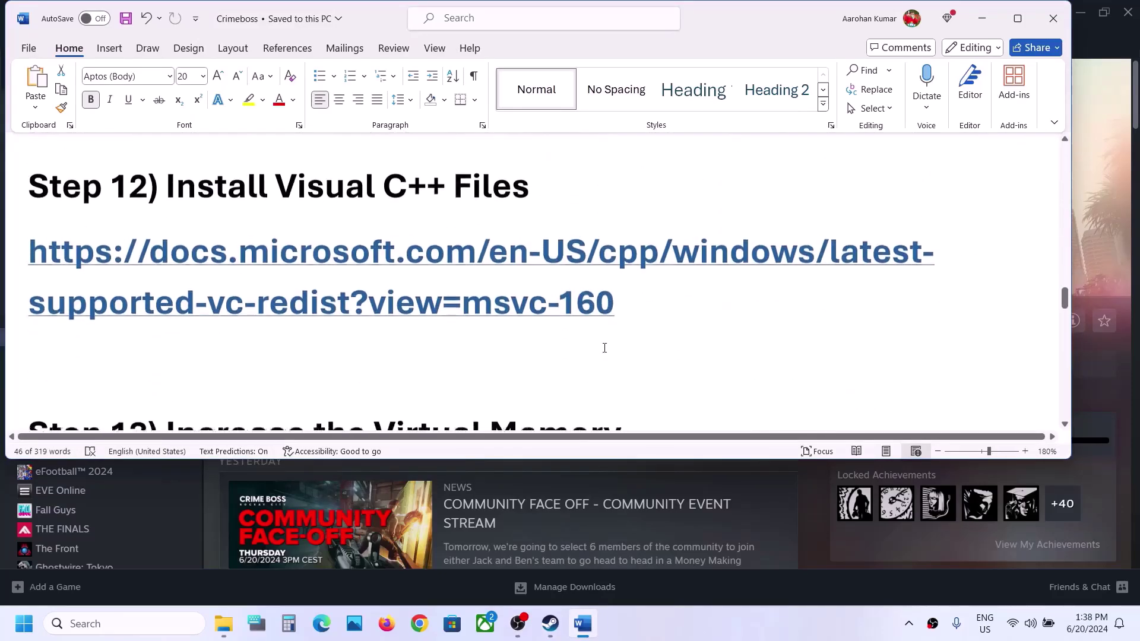
{"action": "scroll", "coordinate": [602, 346], "scroll_direction": "up", "scroll_amount": 3}
{"action": "left_click_drag", "start_coordinate": [556, 217], "coordinate": [612, 254]}
{"action": "left_click", "coordinate": [612, 254]}
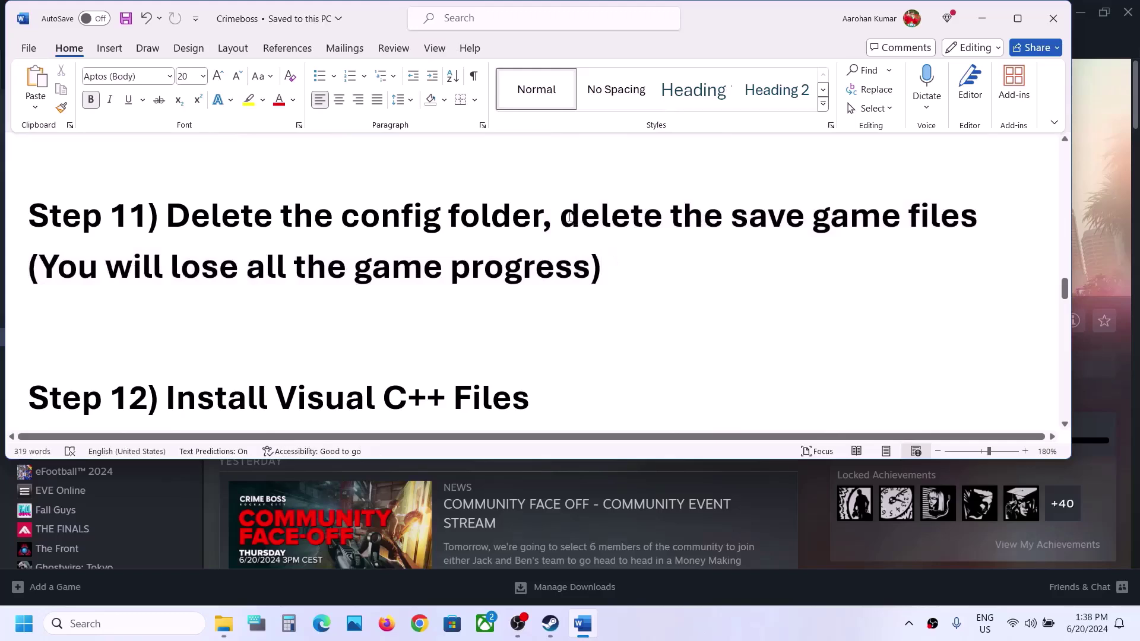
{"action": "left_click_drag", "start_coordinate": [569, 217], "coordinate": [610, 254]}
{"action": "left_click", "coordinate": [610, 254]}
Return to File Explorer and open the Saved Games folder inside the user's own folder under C:\Users
{"action": "left_click", "coordinate": [224, 623]}
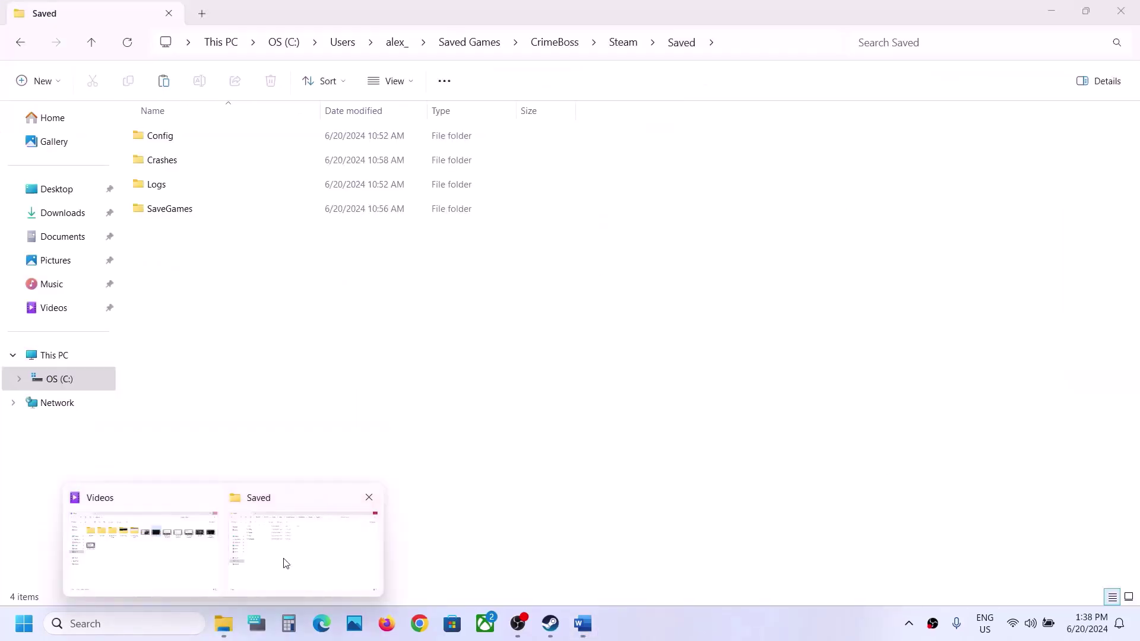
{"action": "left_click", "coordinate": [284, 563]}
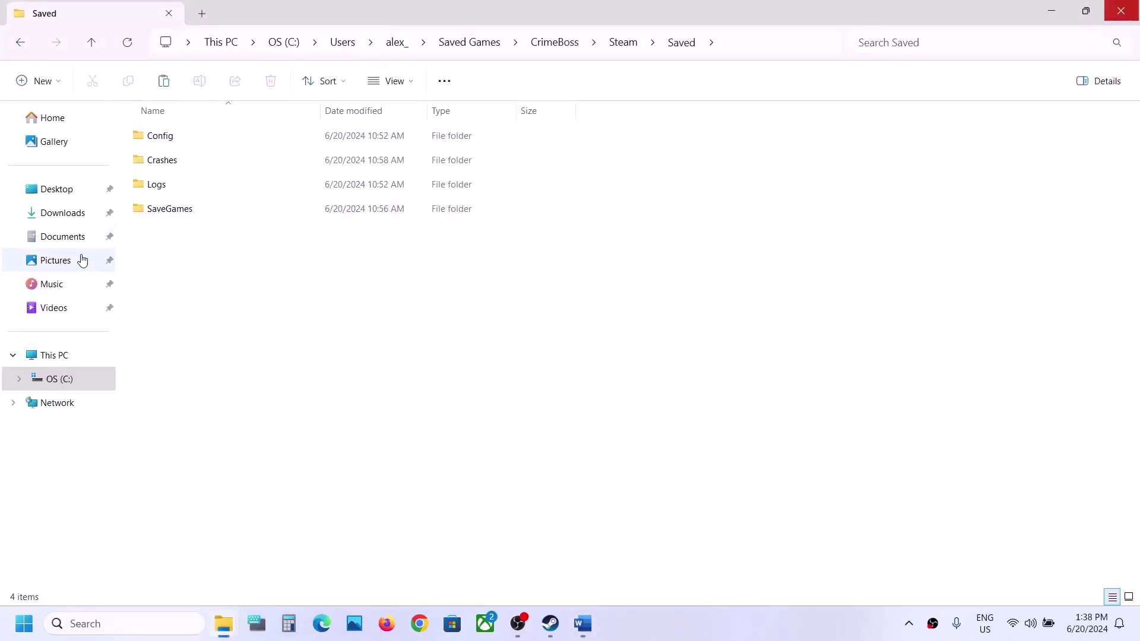
{"action": "left_click", "coordinate": [59, 356]}
{"action": "double_click", "coordinate": [204, 148]}
{"action": "scroll", "coordinate": [245, 368], "scroll_direction": "down", "scroll_amount": 2}
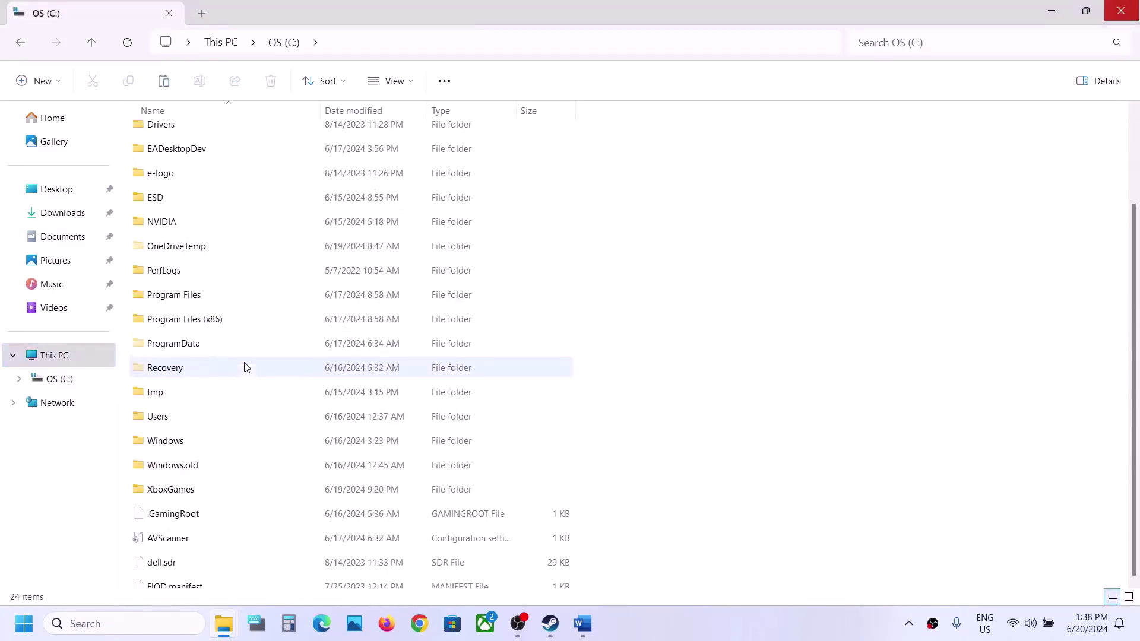
{"action": "double_click", "coordinate": [163, 414]}
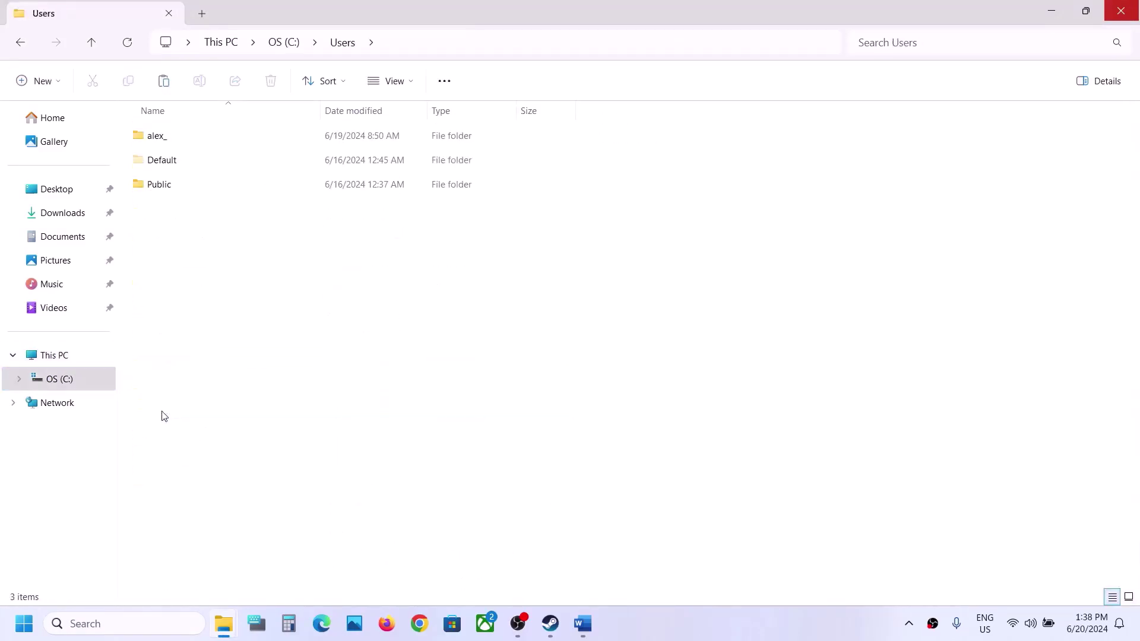
{"action": "double_click", "coordinate": [162, 136]}
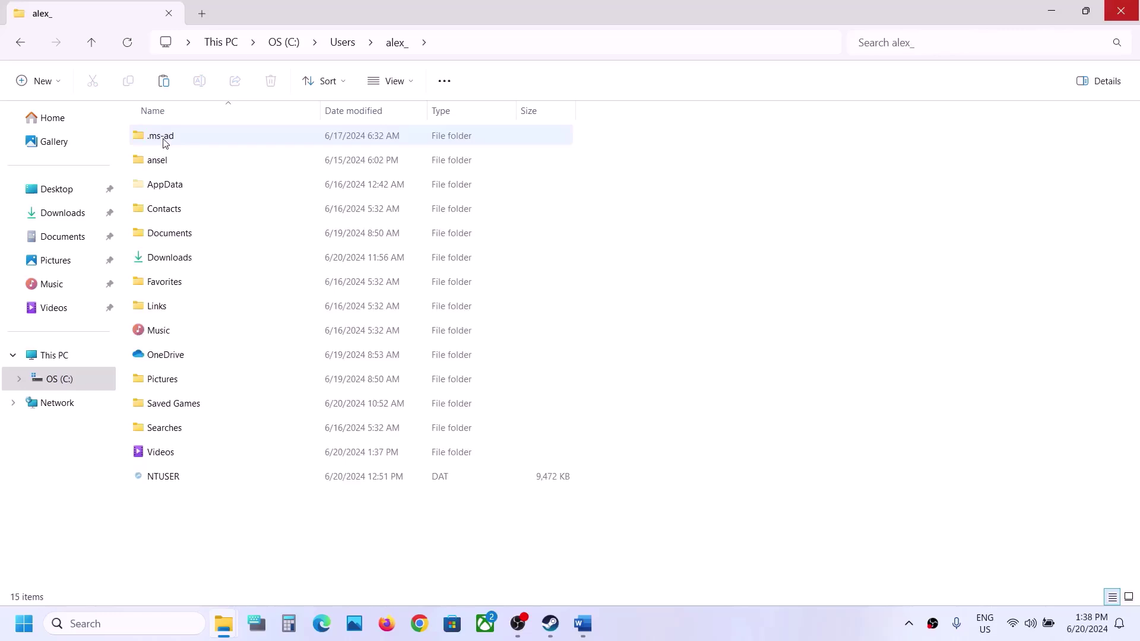
{"action": "double_click", "coordinate": [187, 405]}
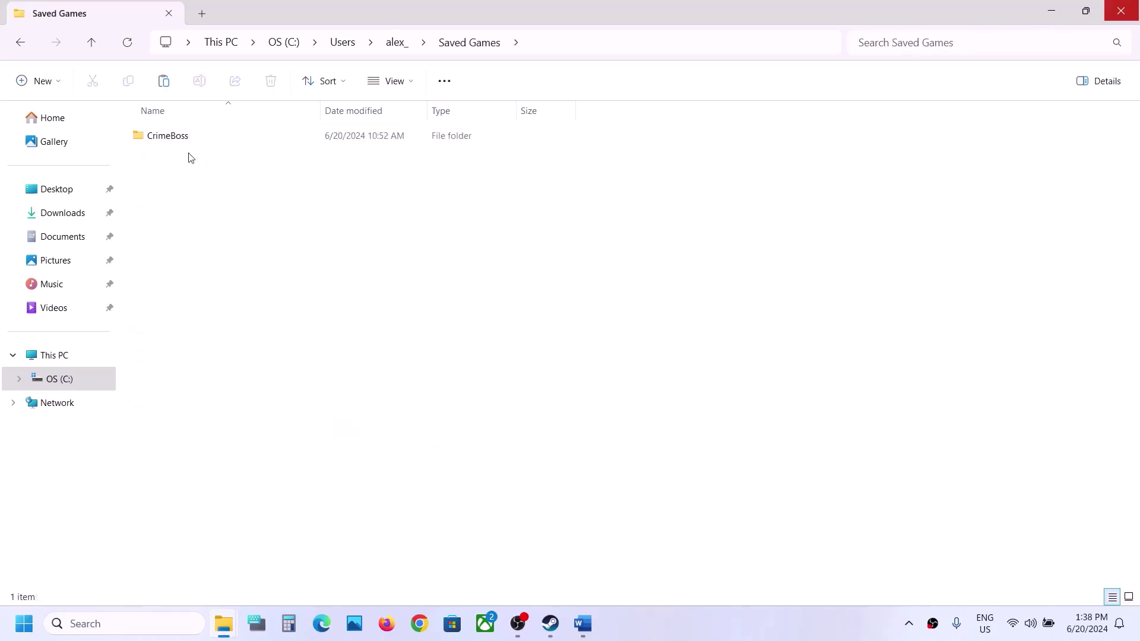
Select the CrimeBoss folder in Saved Games and check its Delete option without applying it
{"action": "left_click", "coordinate": [180, 143]}
{"action": "right_click", "coordinate": [212, 135]}
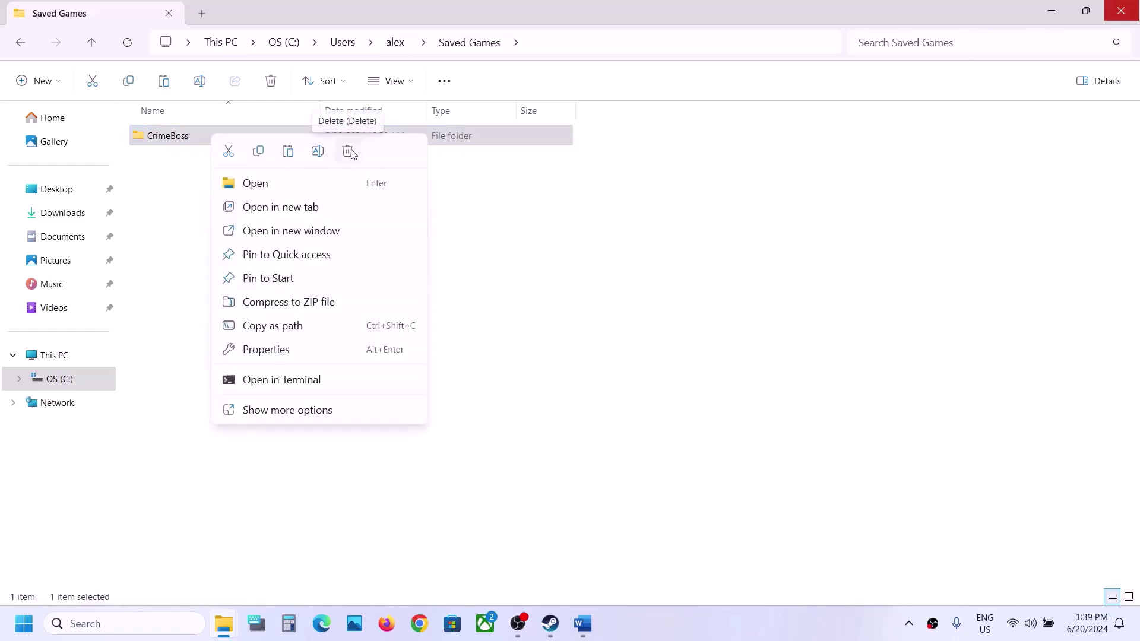
{"action": "left_click", "coordinate": [534, 214]}
{"action": "left_click", "coordinate": [534, 213]}
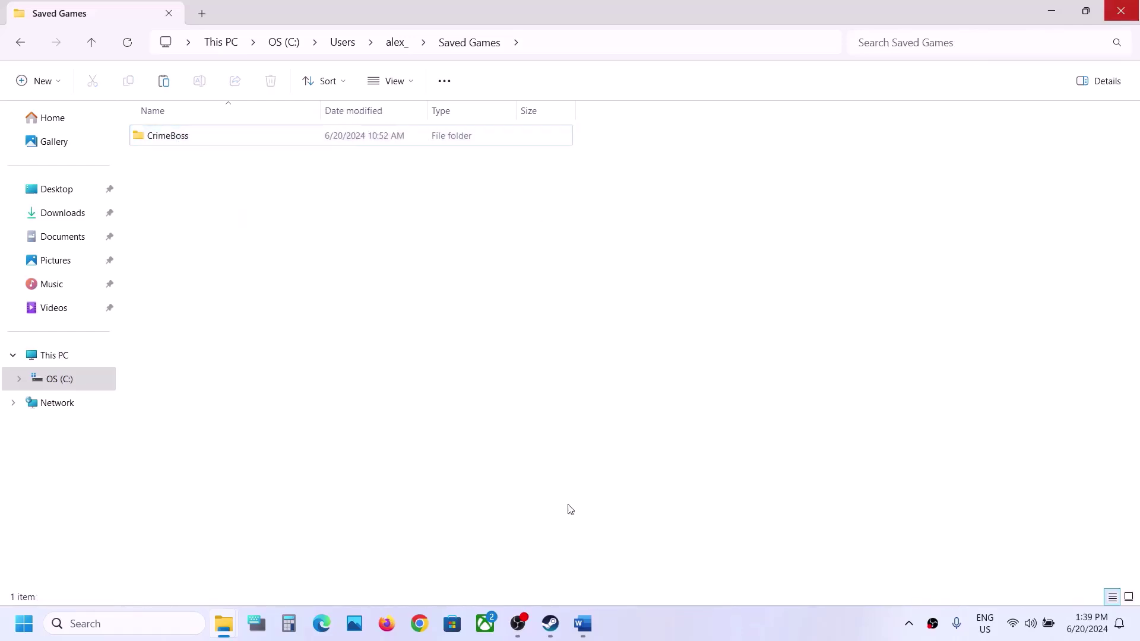
Copy the Visual C++ link under Step 12 of the Word document and open it in Chrome
{"action": "left_click", "coordinate": [556, 621]}
{"action": "left_click", "coordinate": [584, 622]}
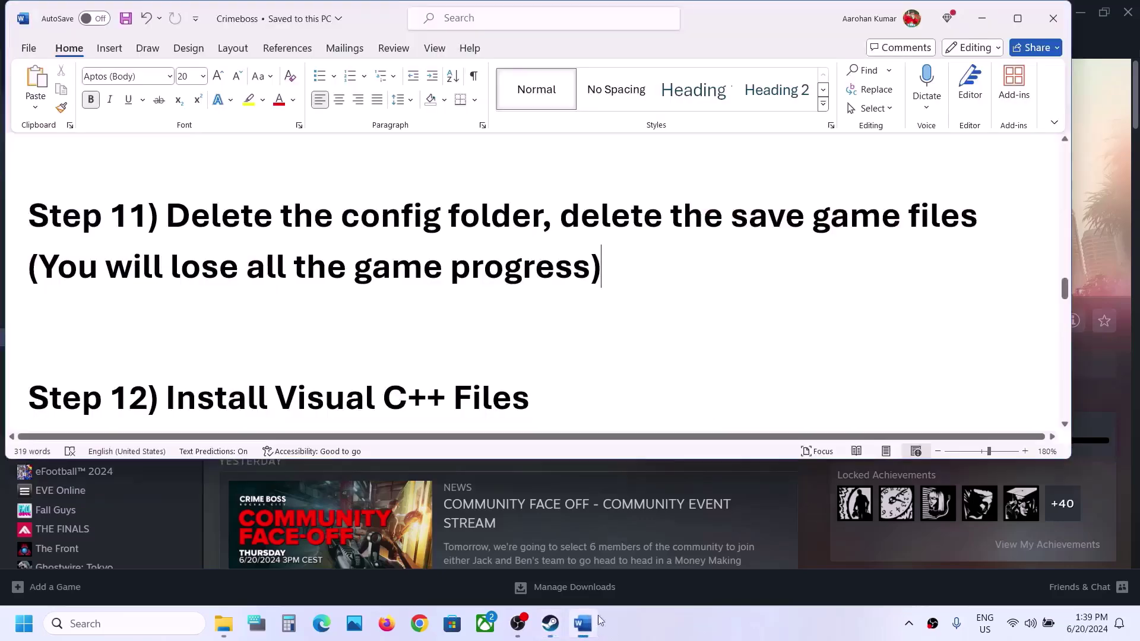
{"action": "scroll", "coordinate": [485, 383], "scroll_direction": "down", "scroll_amount": 3}
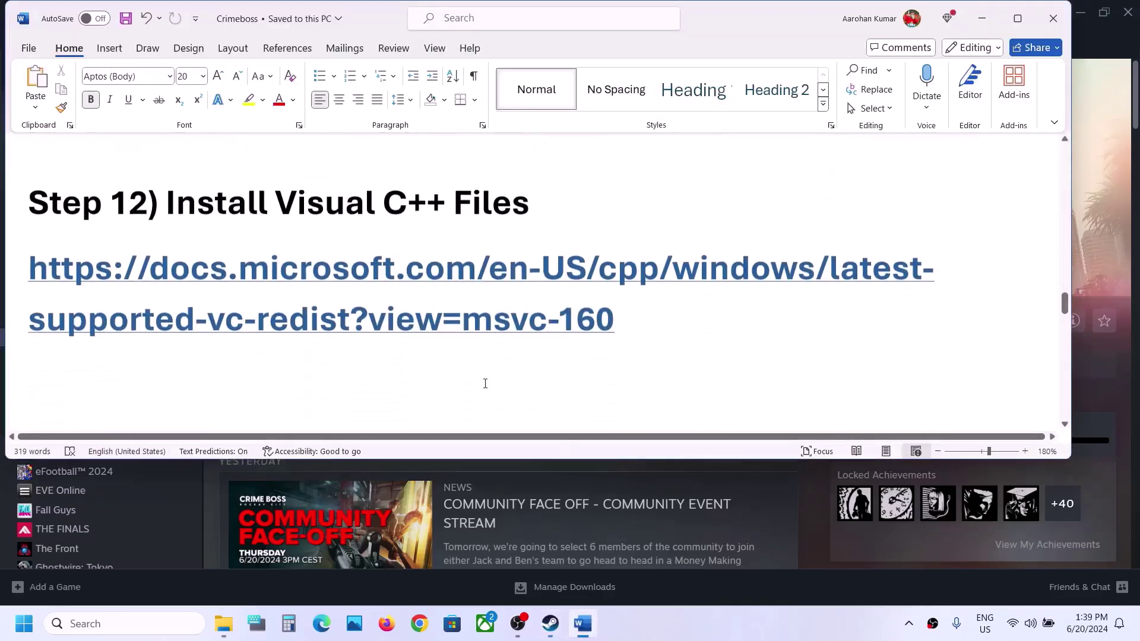
{"action": "triple_click", "coordinate": [648, 308]}
{"action": "key", "text": "ctrl+c"}
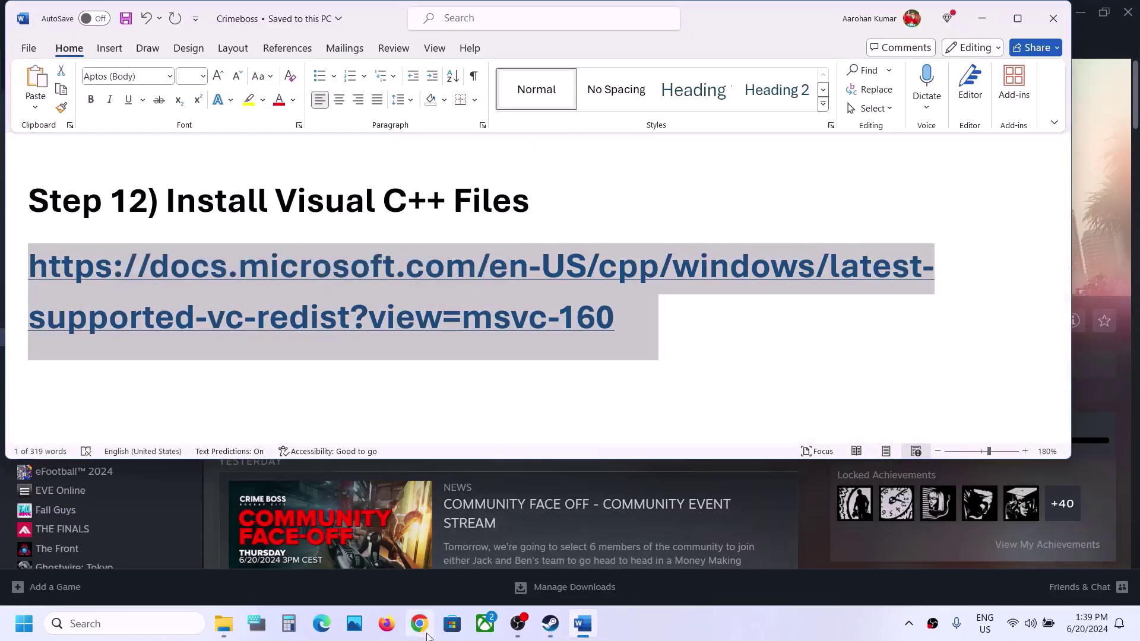
{"action": "left_click", "coordinate": [426, 636]}
{"action": "key", "text": "ctrl+v"}
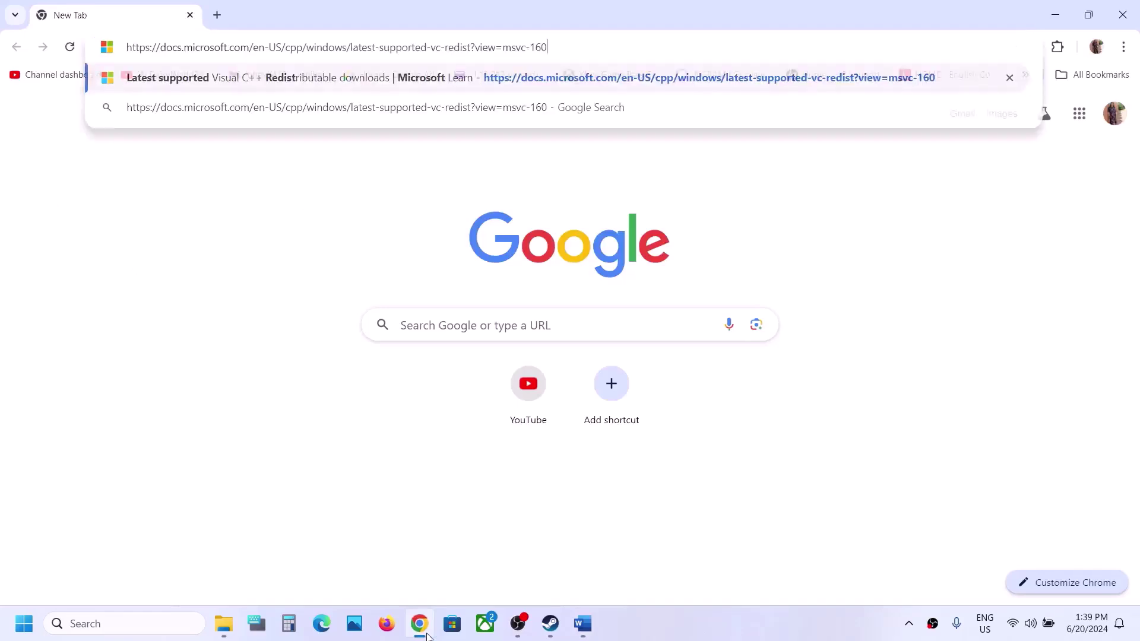
{"action": "key", "text": "Return"}
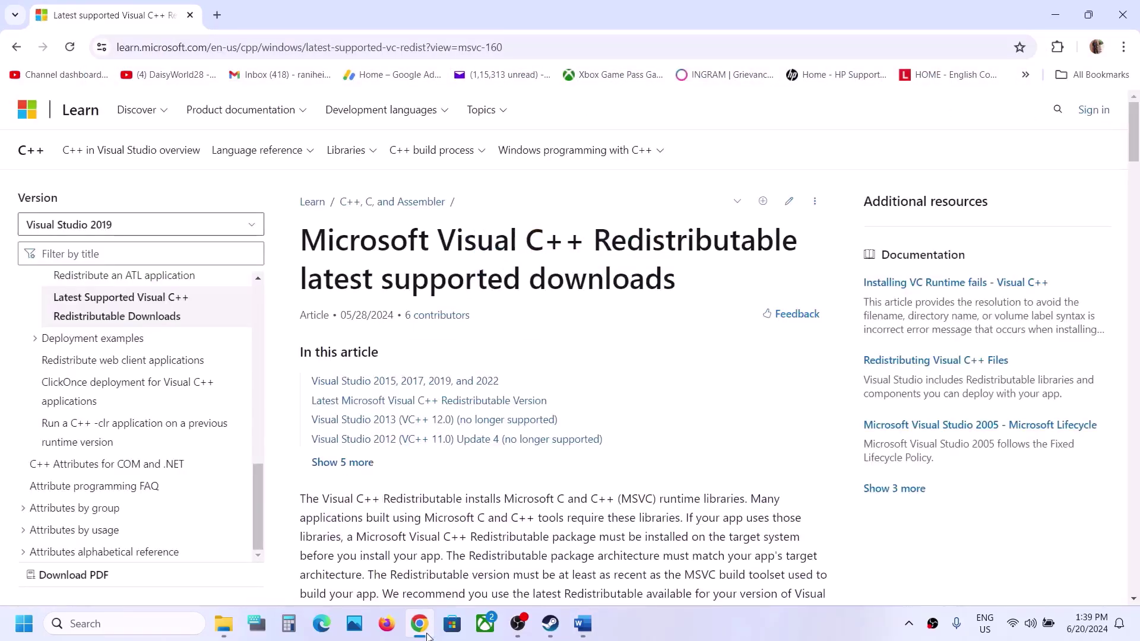
Find the Visual Studio 2015, 2017, 2019, and 2022 section and highlight the X86 and X64 entries in the download table
{"action": "scroll", "coordinate": [558, 421], "scroll_direction": "down", "scroll_amount": 7}
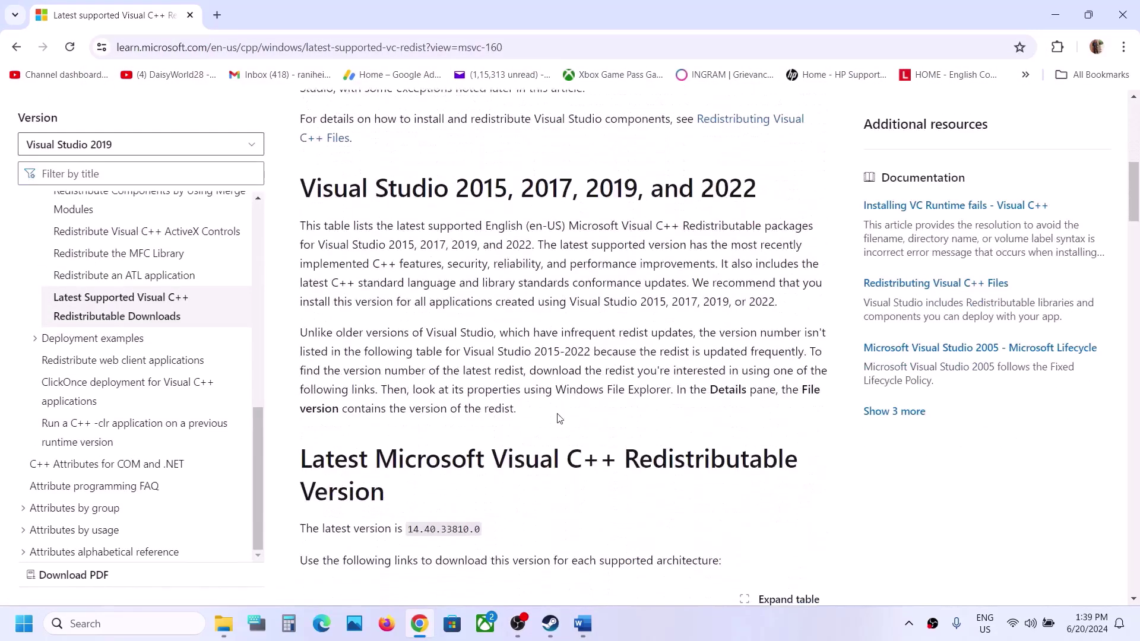
{"action": "left_click_drag", "start_coordinate": [358, 181], "coordinate": [623, 184]}
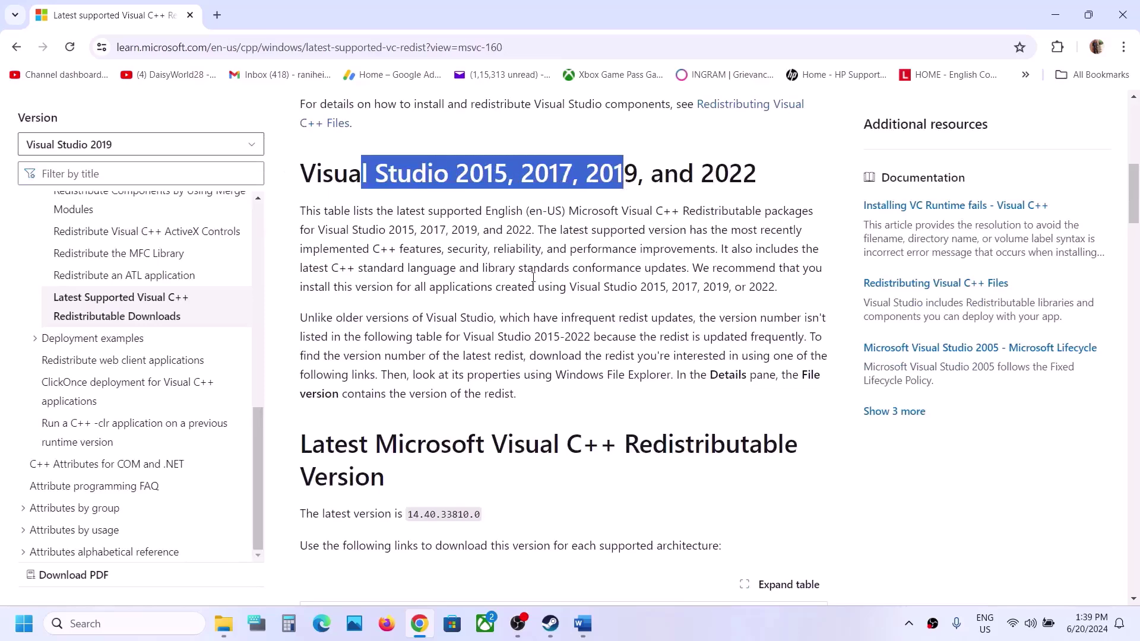
{"action": "scroll", "coordinate": [523, 291], "scroll_direction": "down", "scroll_amount": 6}
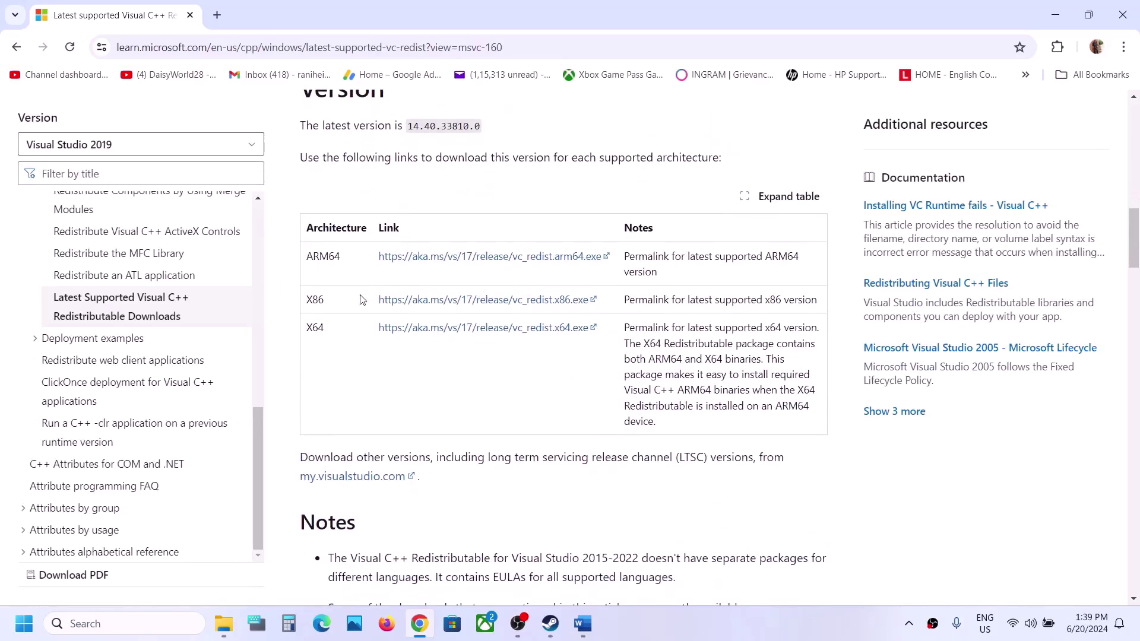
{"action": "left_click_drag", "start_coordinate": [314, 296], "coordinate": [315, 328]}
{"action": "double_click", "coordinate": [314, 328]}
{"action": "double_click", "coordinate": [316, 298]}
Download the X86 Visual C++ Redistributable, run its installer, and start the repair of the existing installation
{"action": "left_click", "coordinate": [510, 298]}
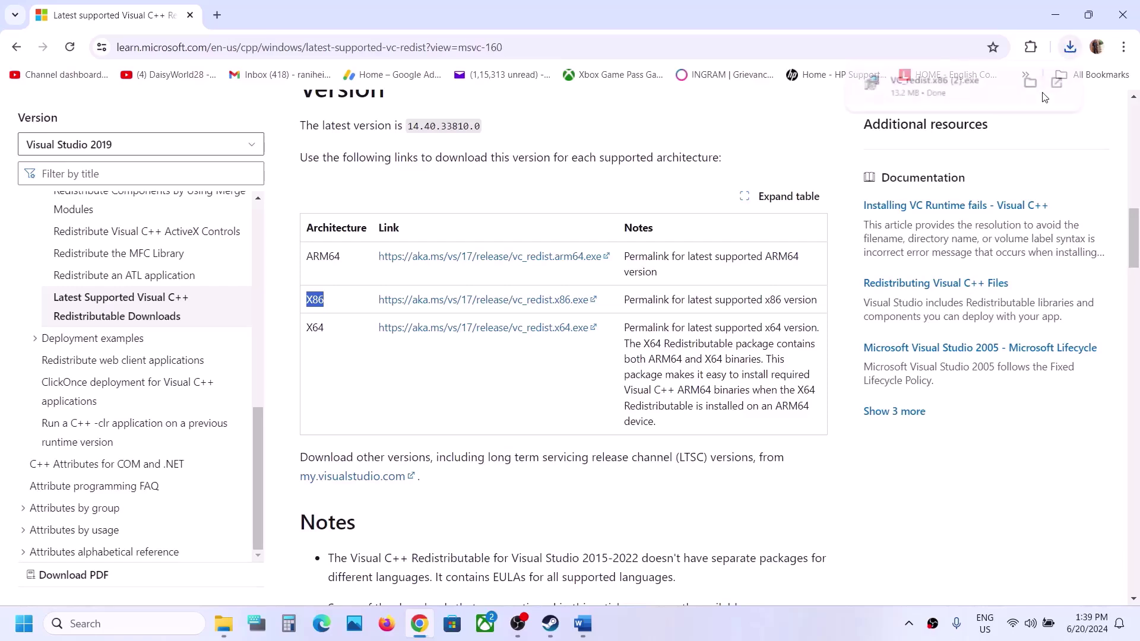
{"action": "left_click", "coordinate": [926, 83]}
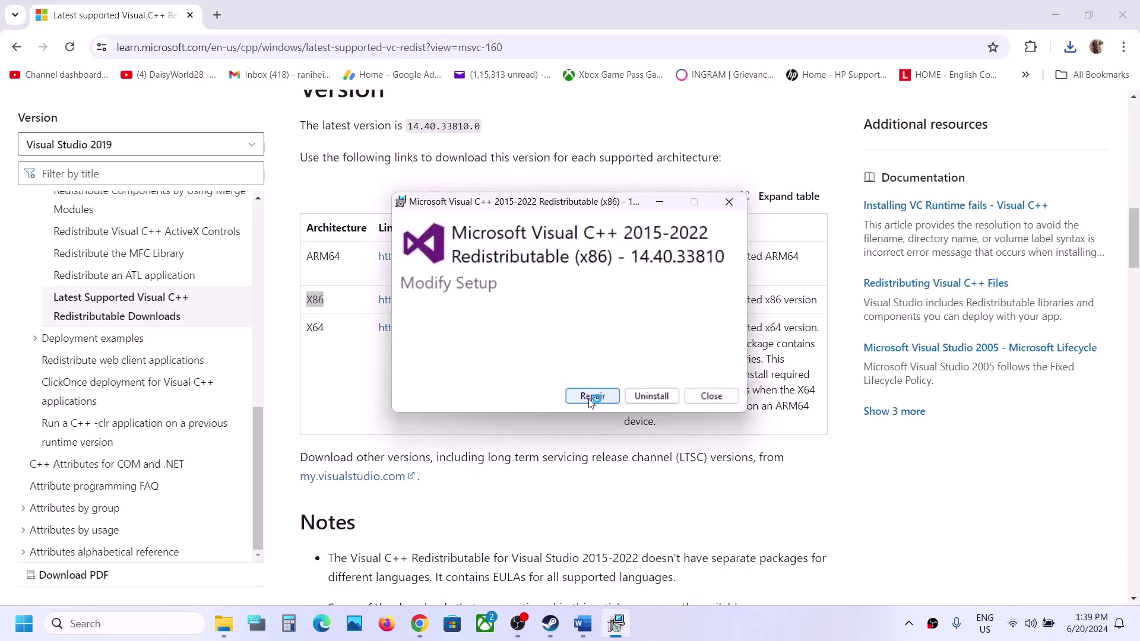
{"action": "left_click", "coordinate": [592, 396]}
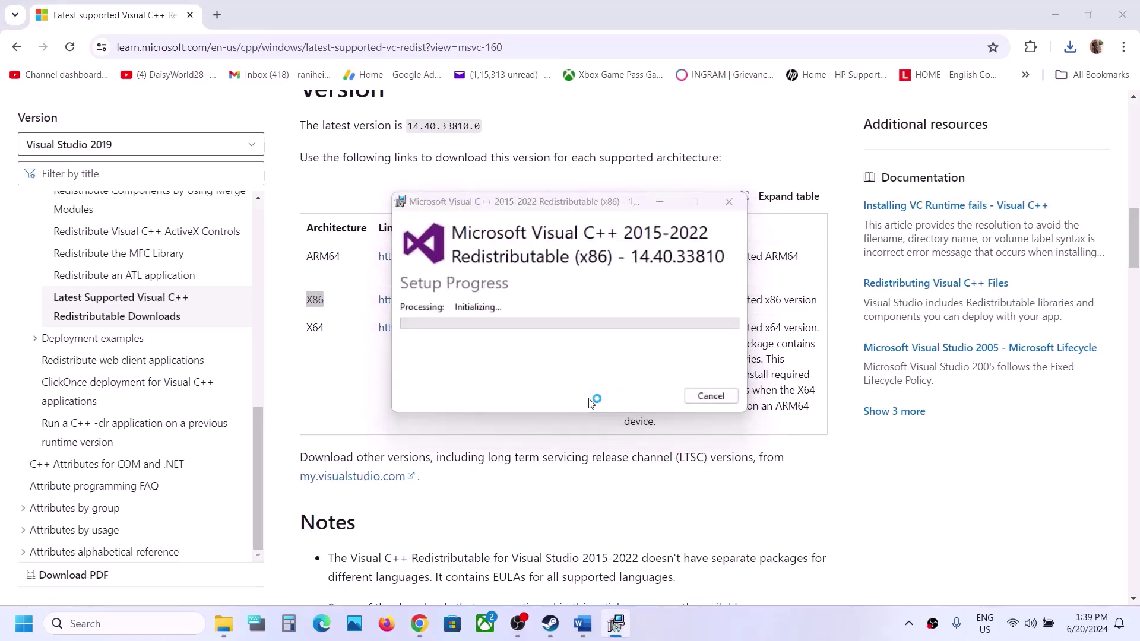
Download the X64 Visual C++ Redistributable, run its installer, and start the repair of that version
{"action": "left_click", "coordinate": [318, 323]}
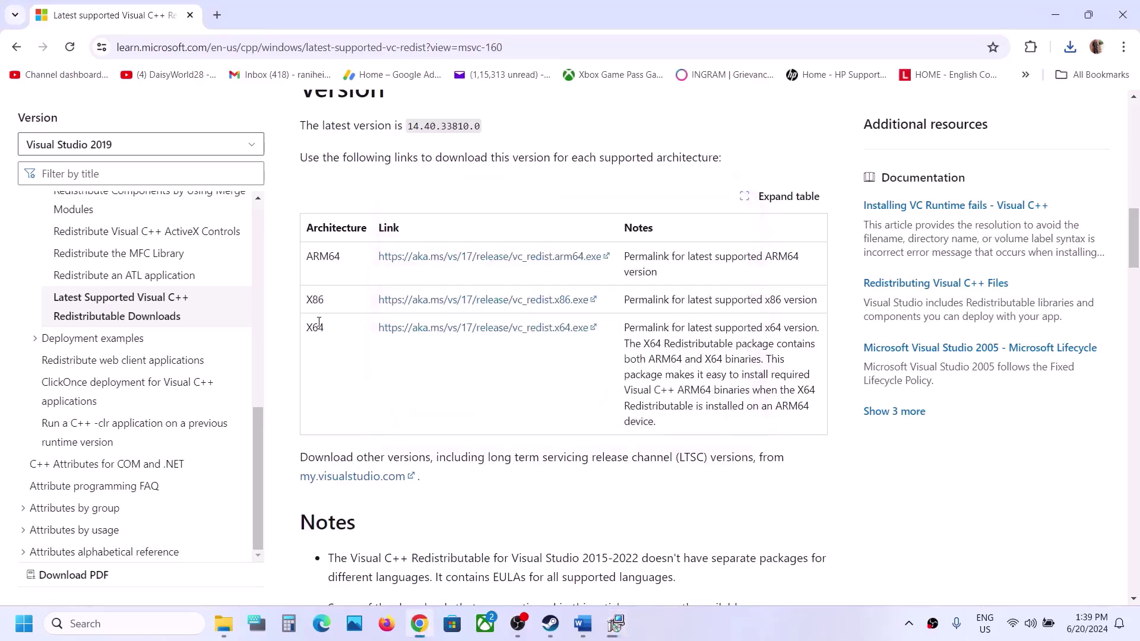
{"action": "left_click", "coordinate": [434, 327]}
{"action": "left_click", "coordinate": [592, 396]}
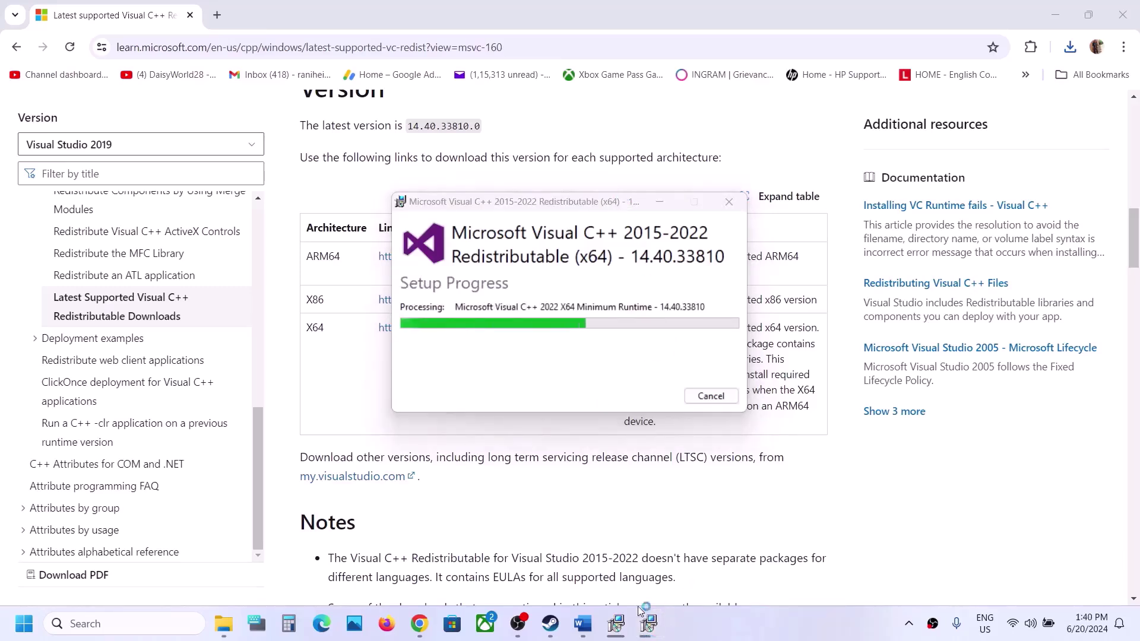
Place the x86 and x64 installer windows side by side and check the x86 setup's Restart option without applying it
{"action": "left_click_drag", "start_coordinate": [599, 207], "coordinate": [389, 216]}
{"action": "left_click", "coordinate": [738, 230]}
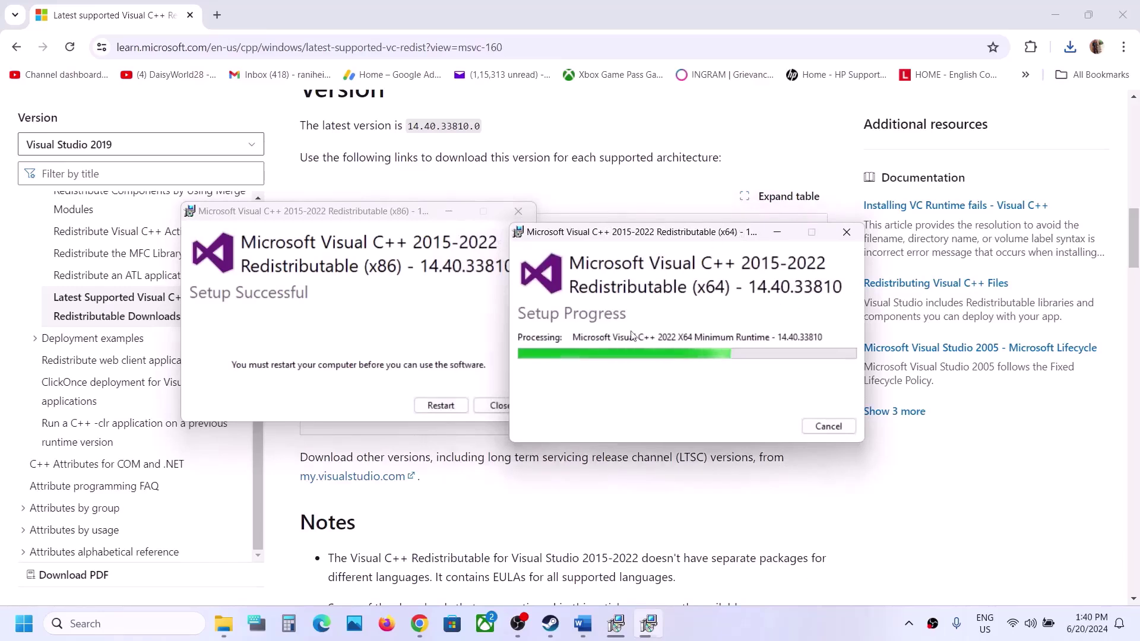
{"action": "left_click", "coordinate": [437, 340]}
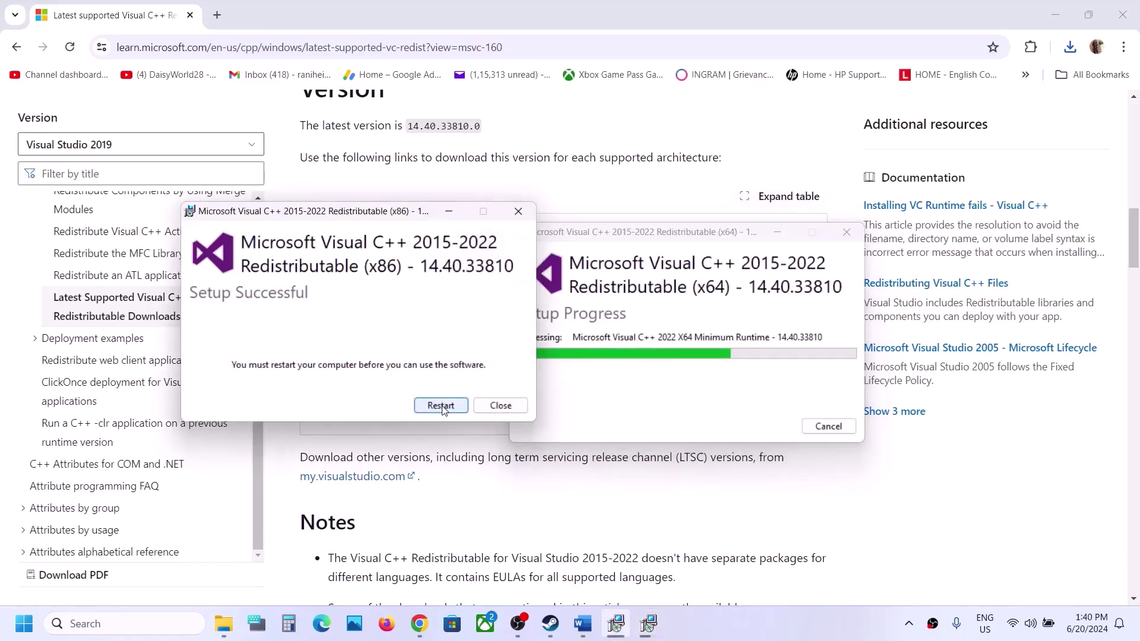
{"action": "left_click", "coordinate": [475, 449]}
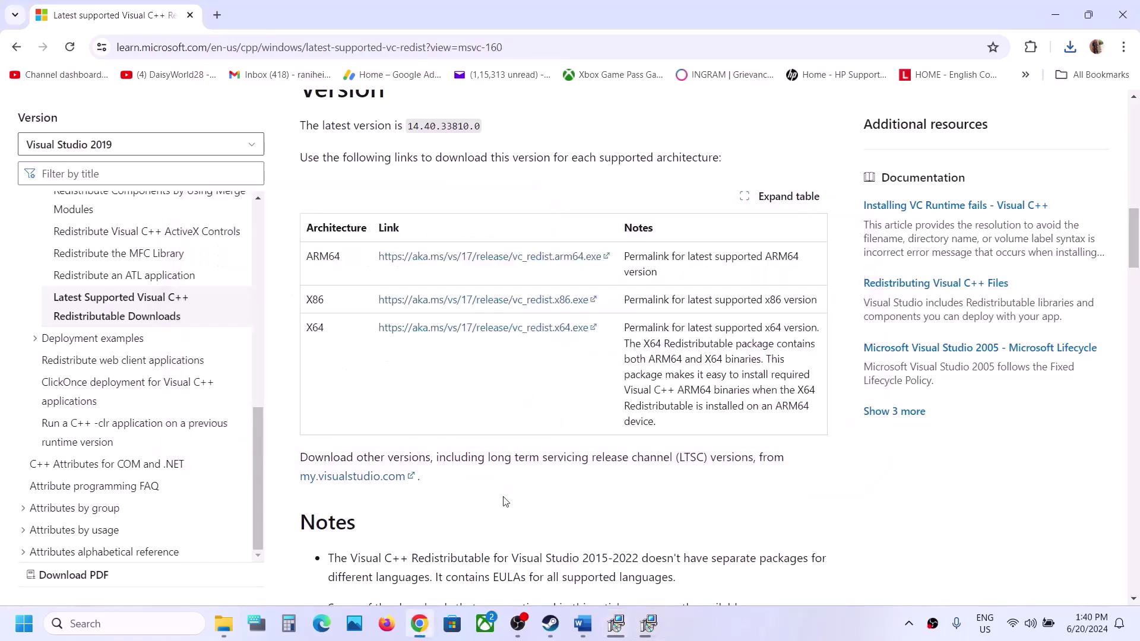
Switch to the Crimeboss Word document and go to Step 13 on increasing the virtual memory
{"action": "left_click", "coordinate": [558, 626]}
{"action": "left_click", "coordinate": [581, 622]}
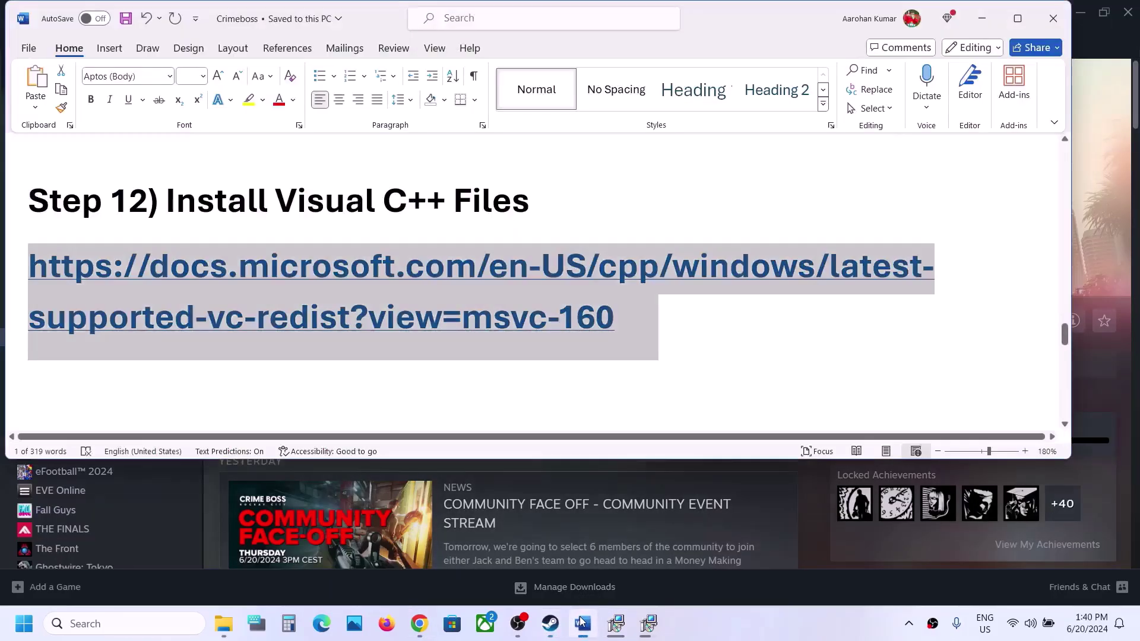
{"action": "scroll", "coordinate": [434, 354], "scroll_direction": "down", "scroll_amount": 5}
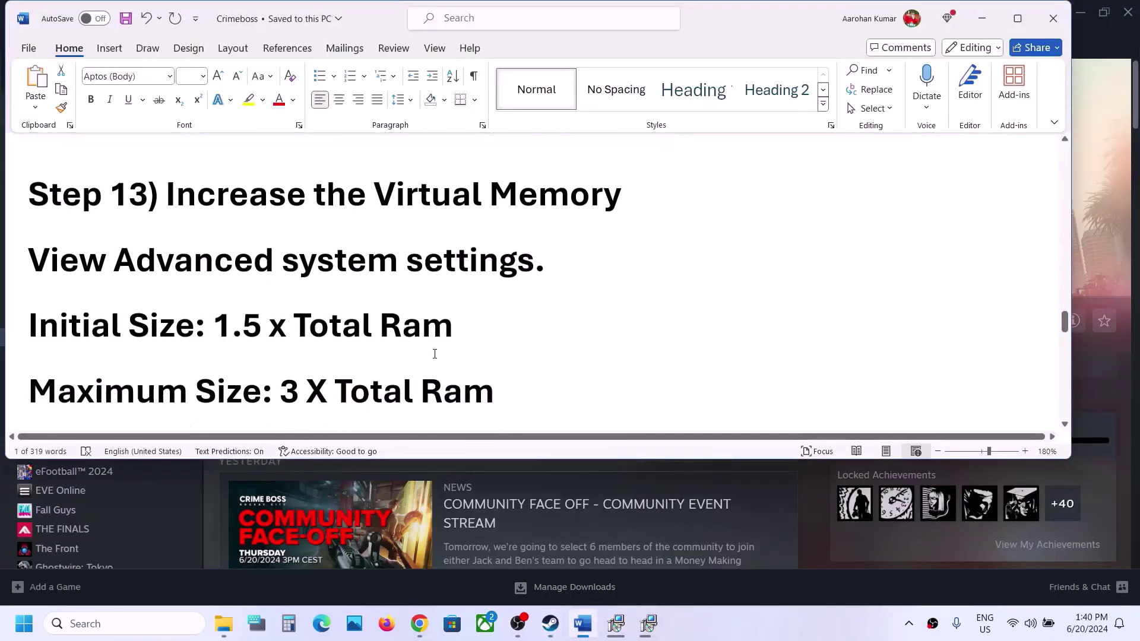